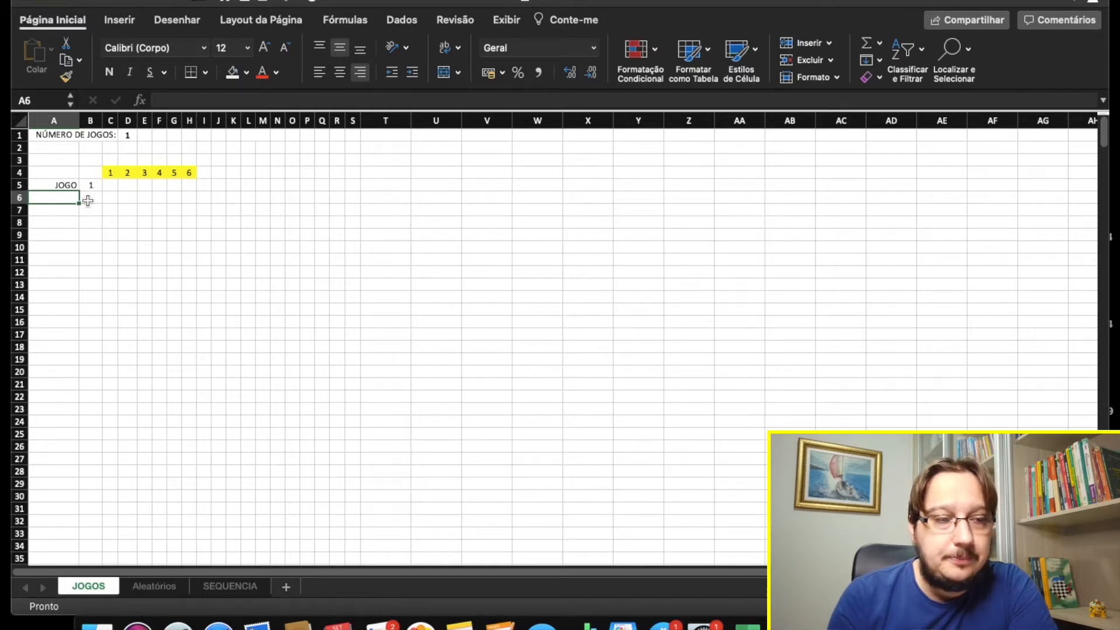
left_click(87, 200)
left_click(88, 233)
left_click(70, 247)
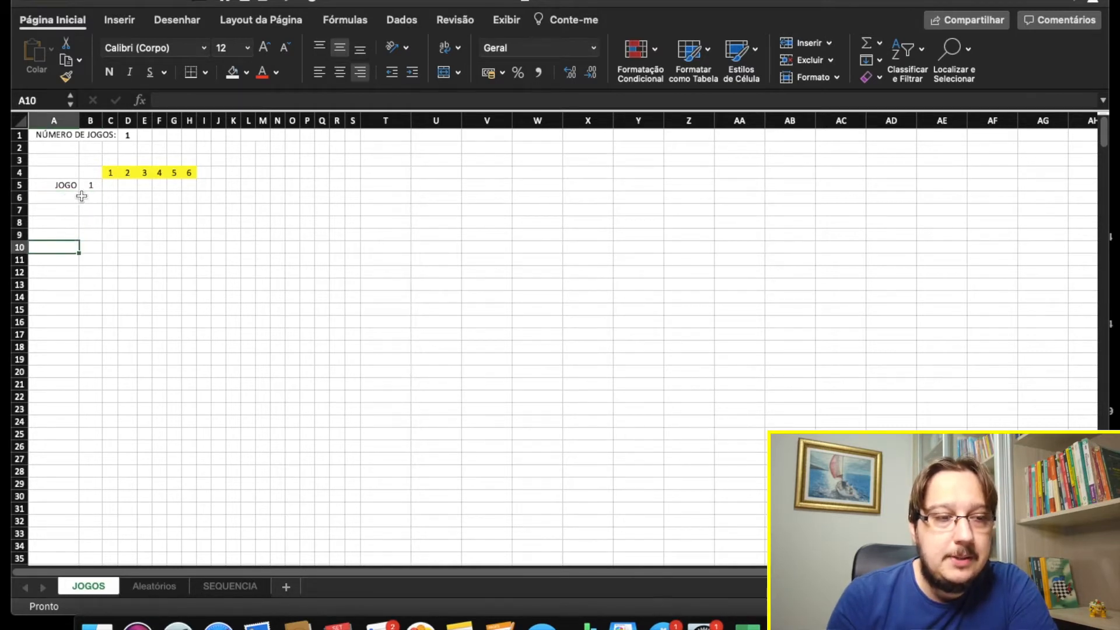
left_click_drag(70, 197, 90, 197)
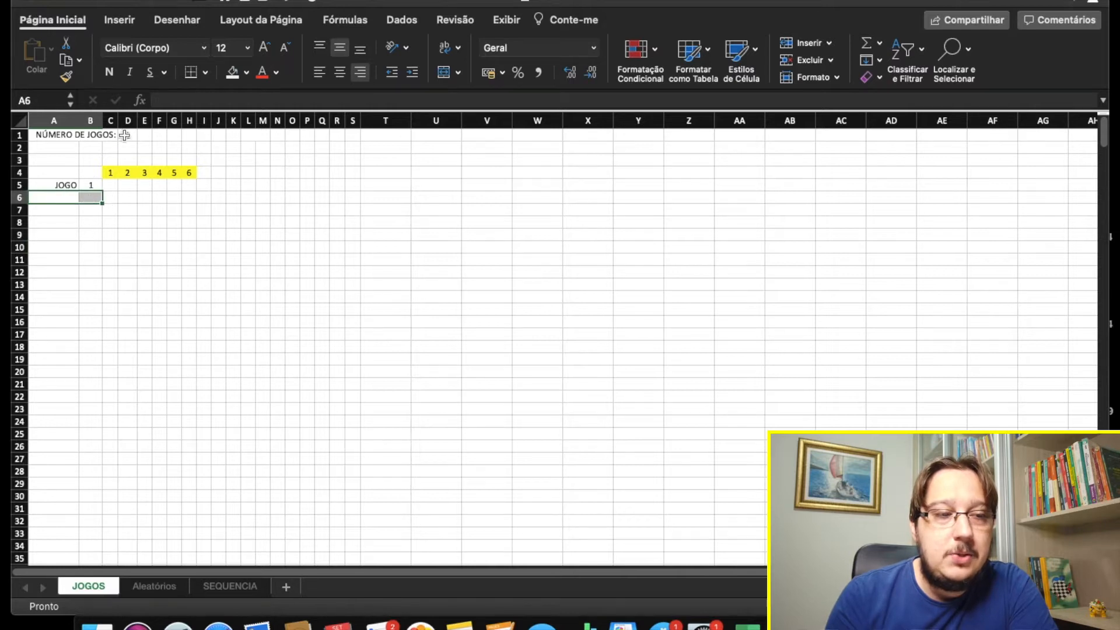
left_click(125, 136)
left_click(105, 238)
key("Up")
key("Up")
key("Up")
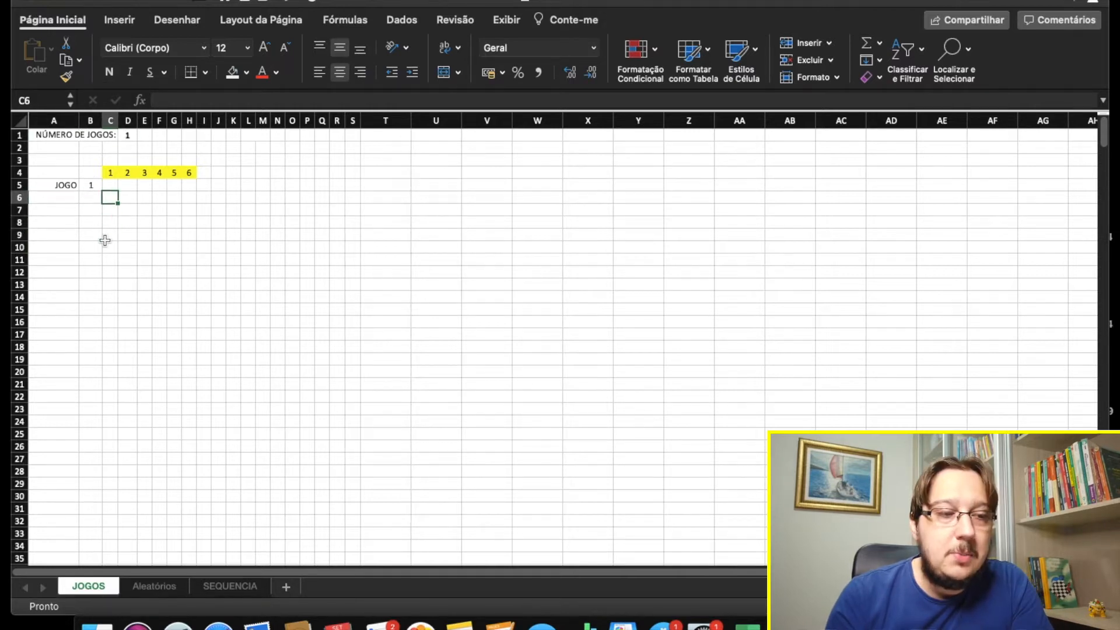
Enter the formula =SE(B5=D1;"";B5+1) in cell B6 to number the next game.
key("Left")
key("Up")
key("Down")
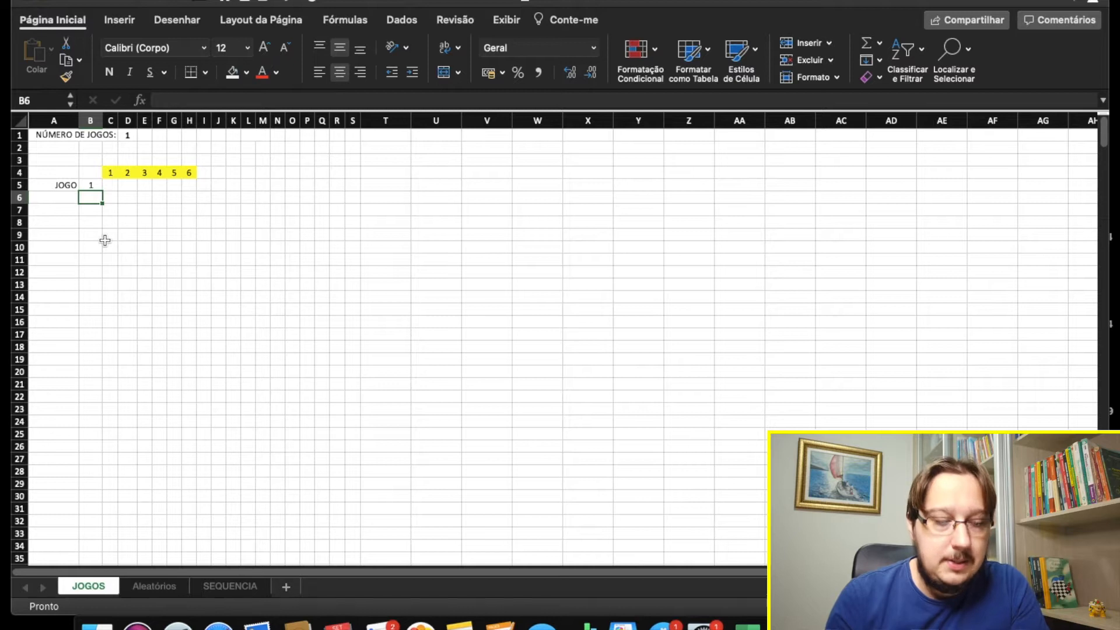
type("=SE")
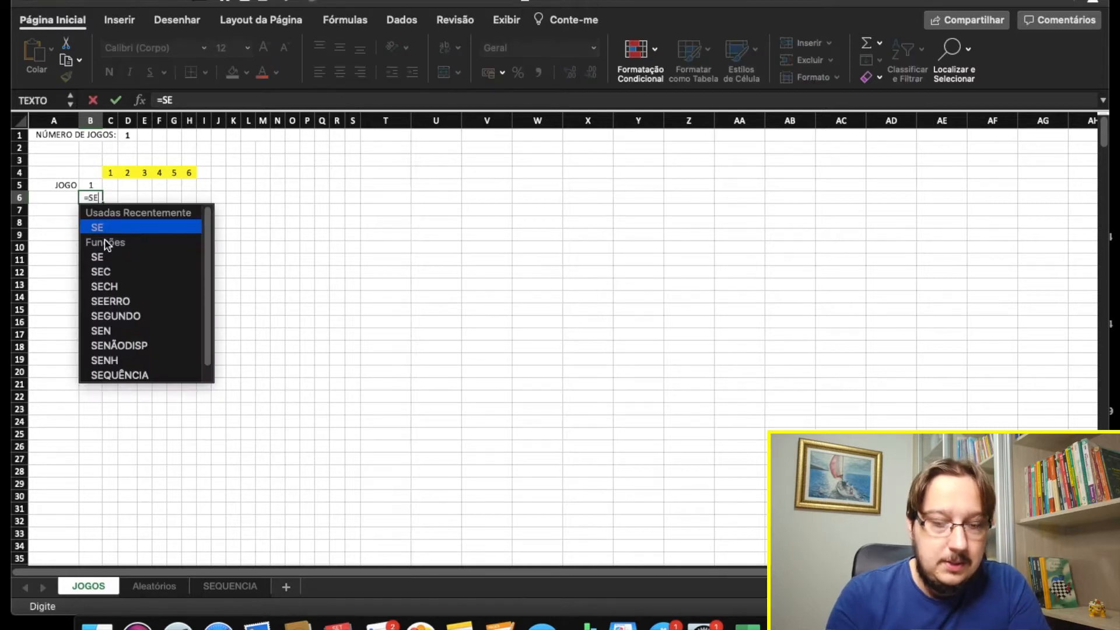
double_click(102, 223)
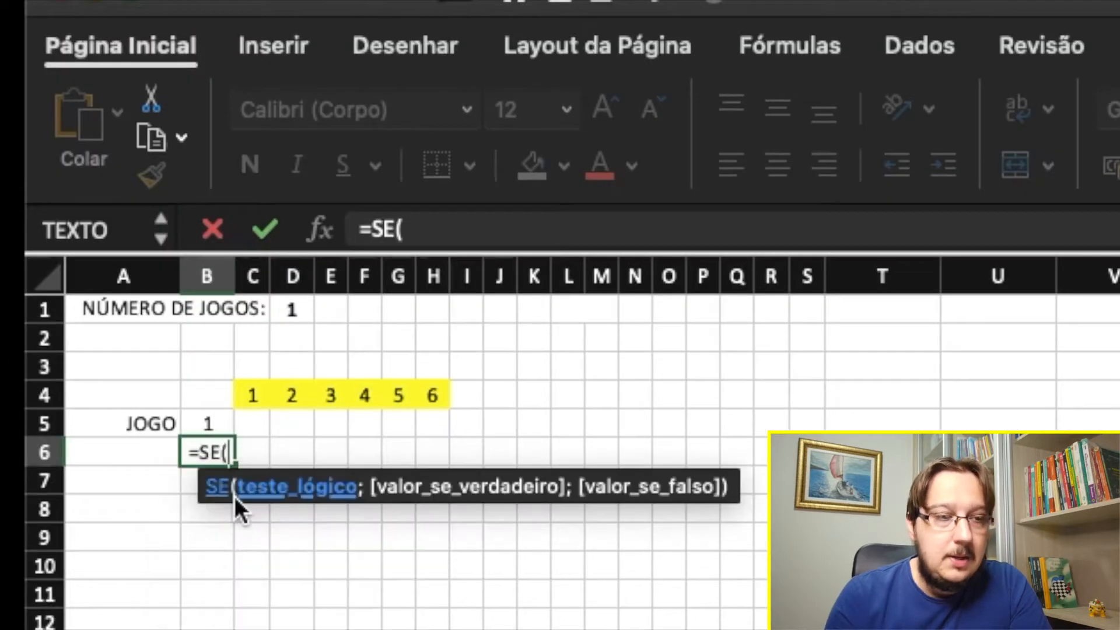
left_click(208, 422)
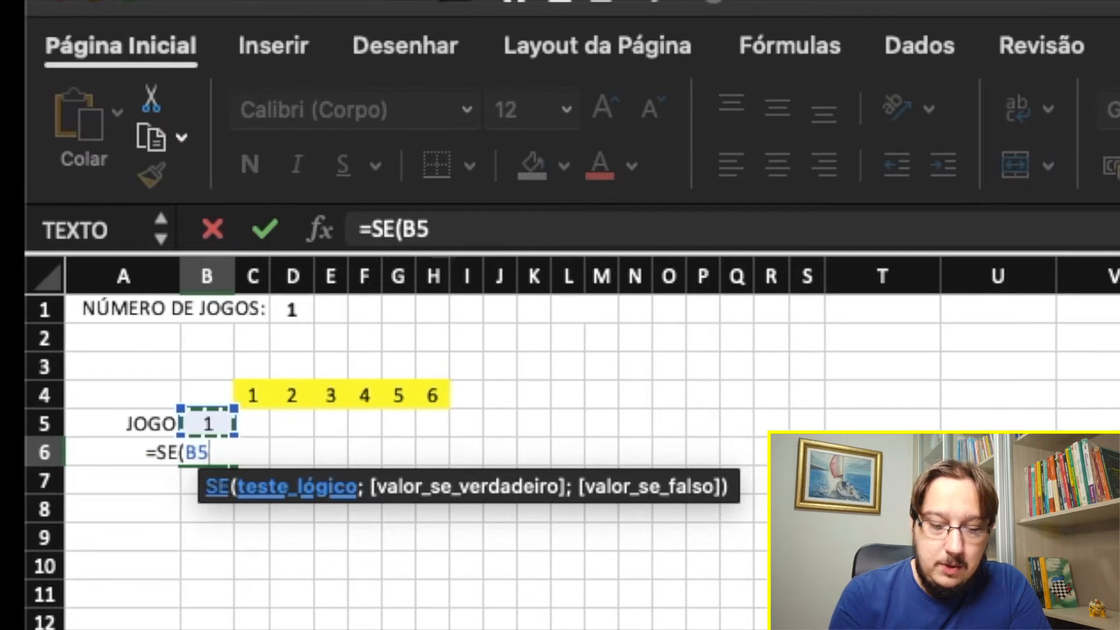
type("=")
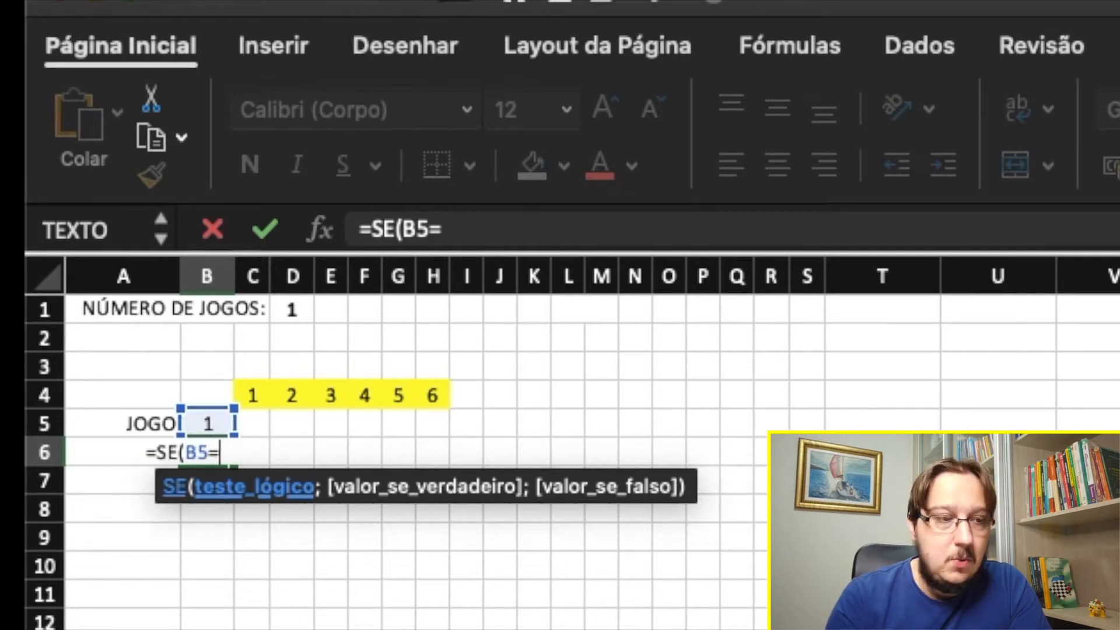
left_click(287, 314)
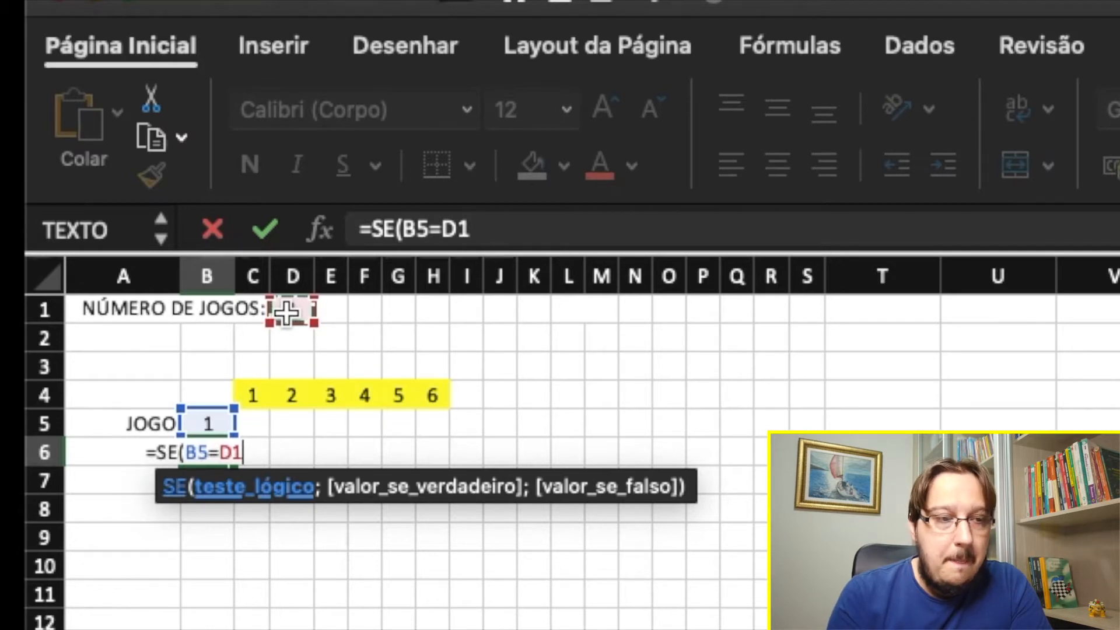
type(";\"\"")
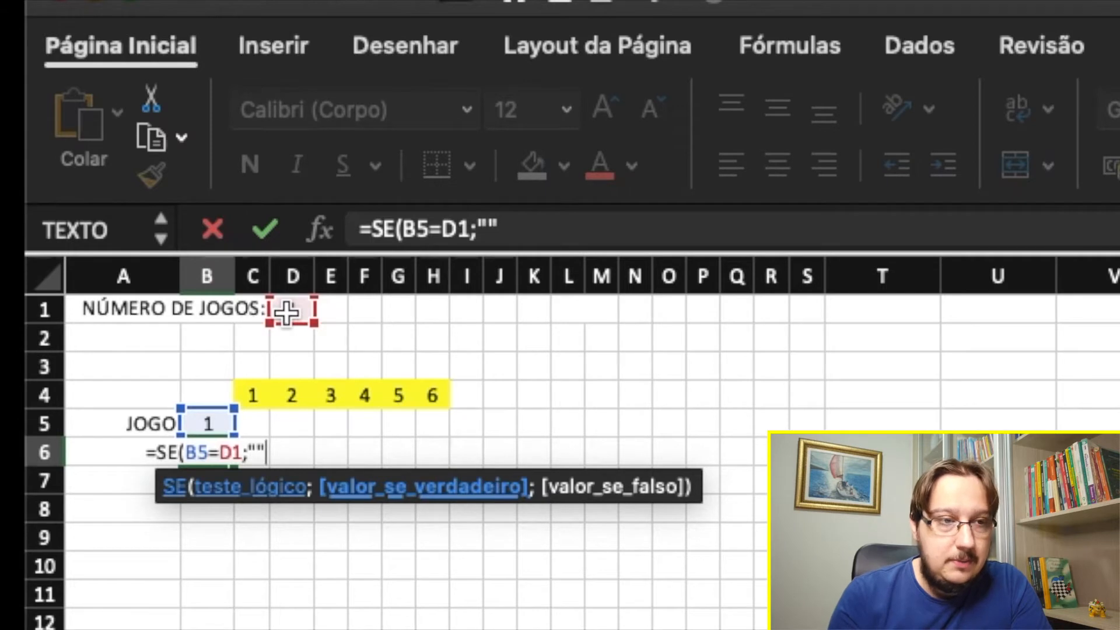
type(";")
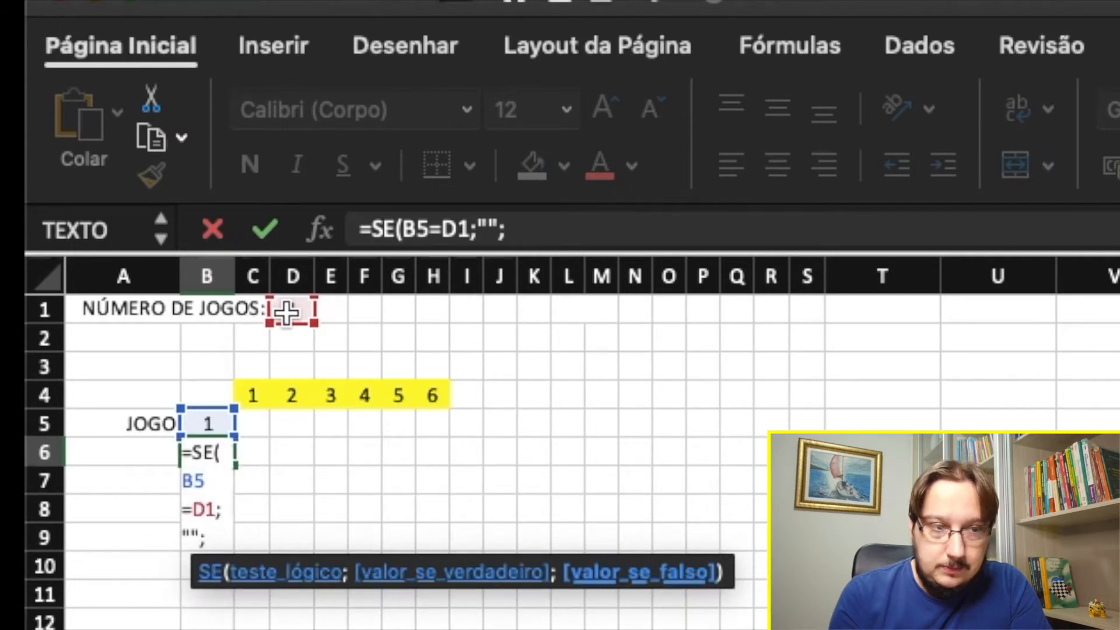
left_click(215, 424)
type("+")
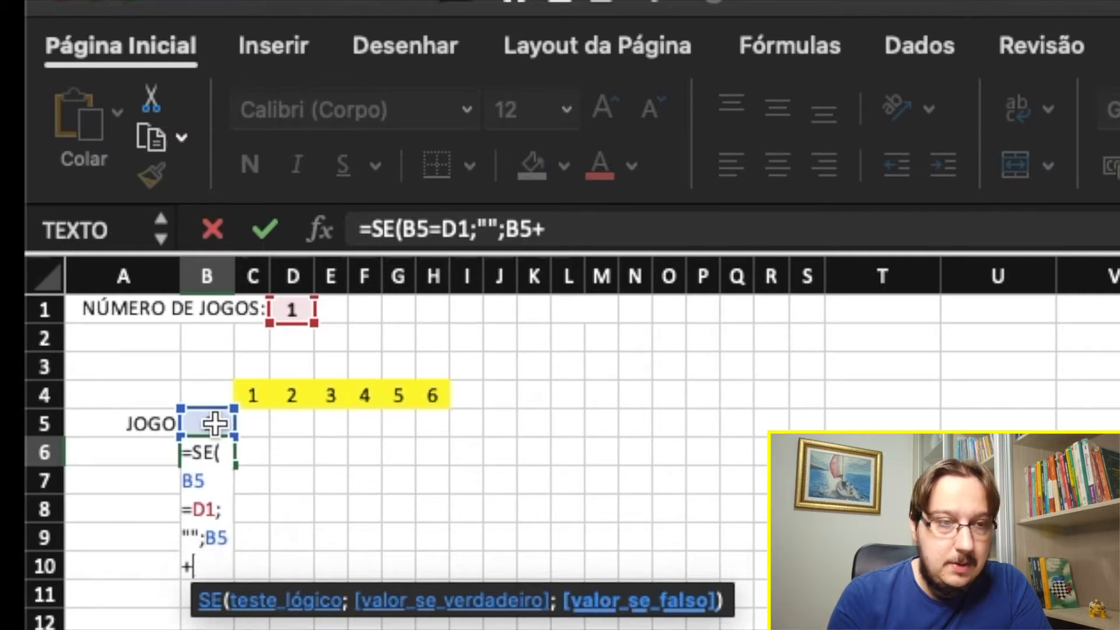
type("1)")
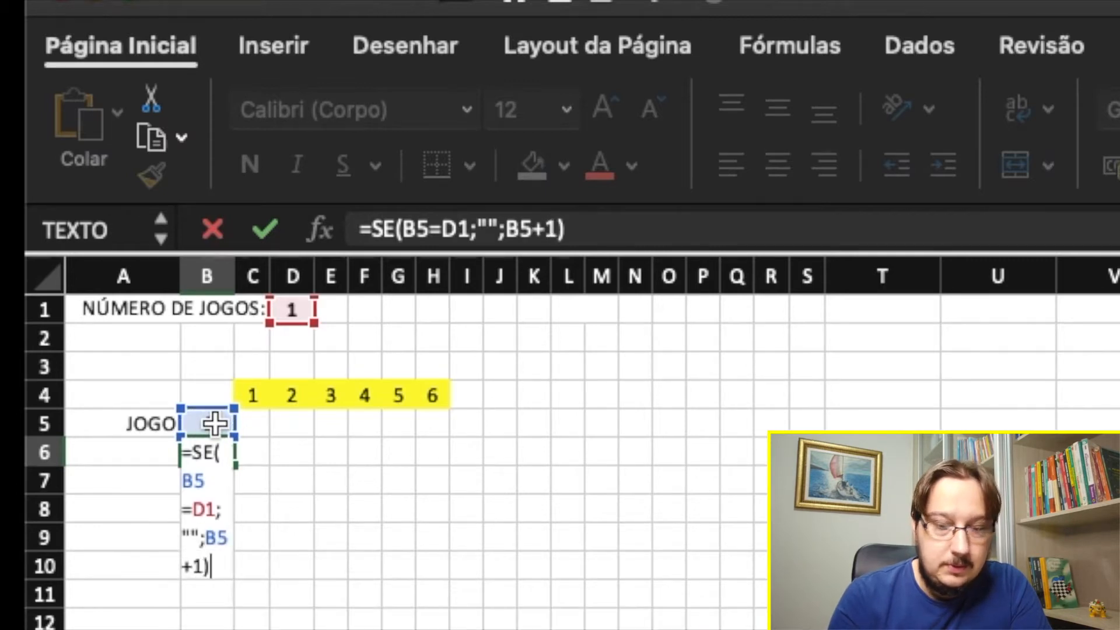
key("Return")
Set the number of games in D1 to 2 and check the numbering in column B.
key("Up")
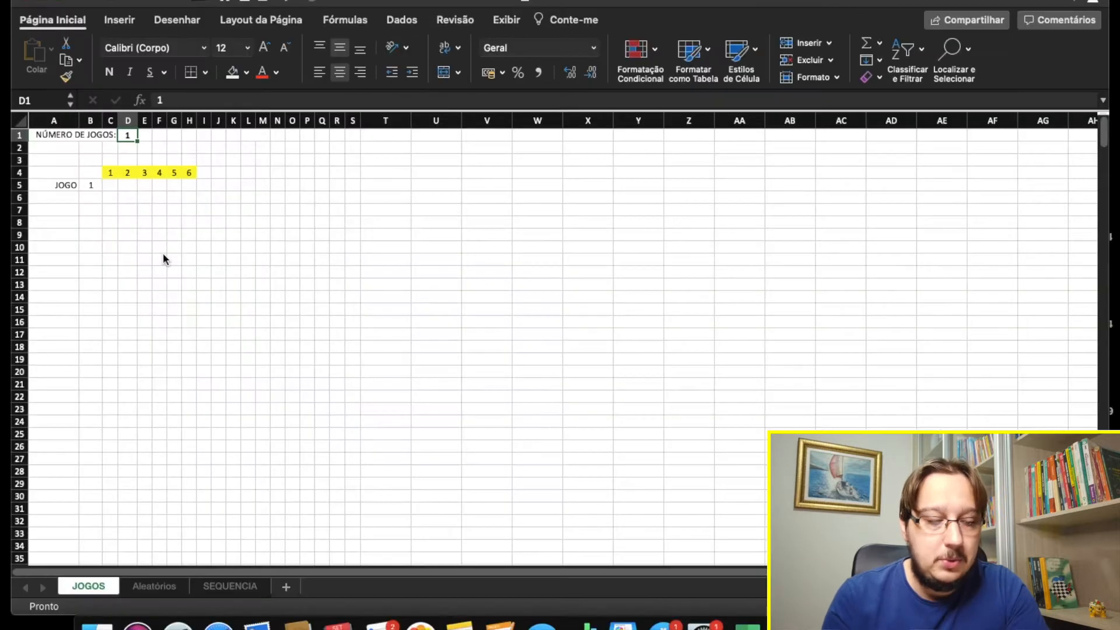
type("2")
key("Return")
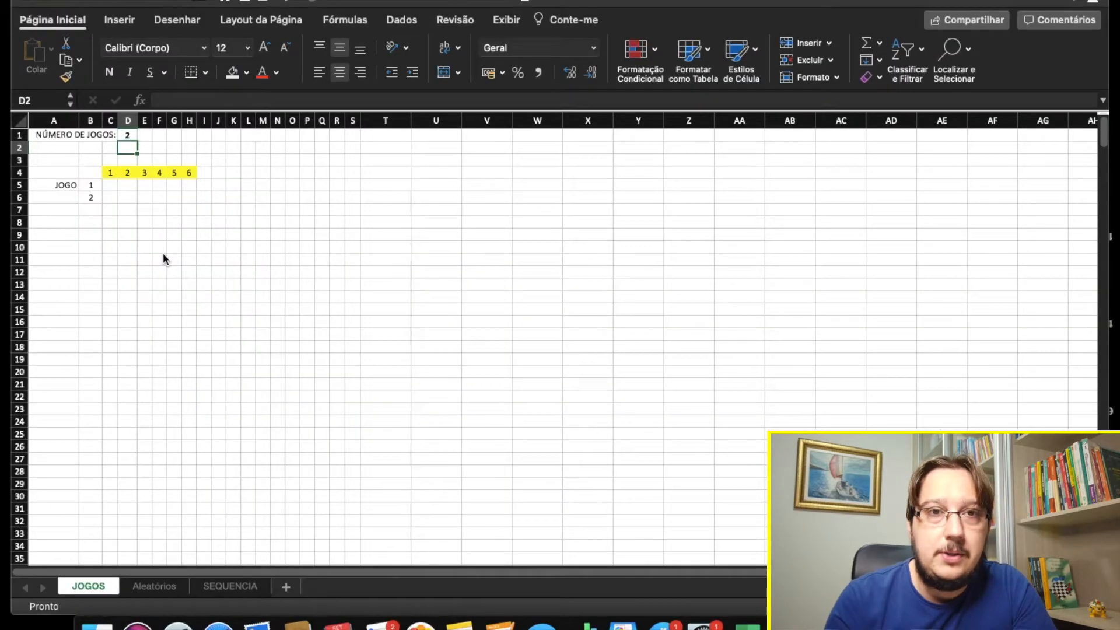
left_click(93, 197)
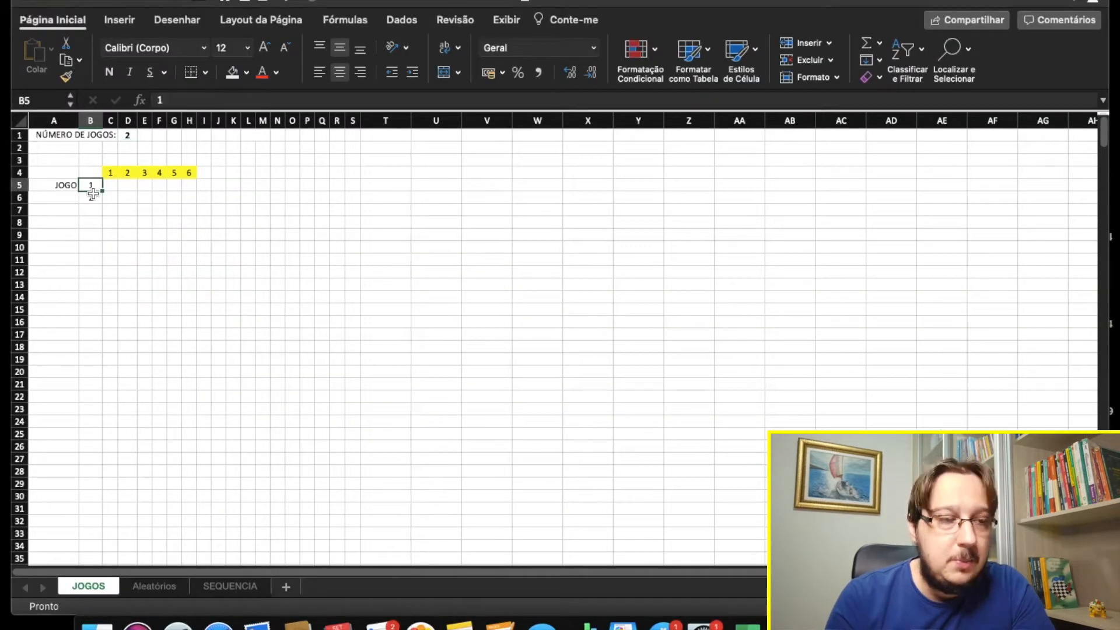
Enter the formula =SE(B6="";"";"JOGO") in cell A6 so the label depends on the game number.
left_click(63, 200)
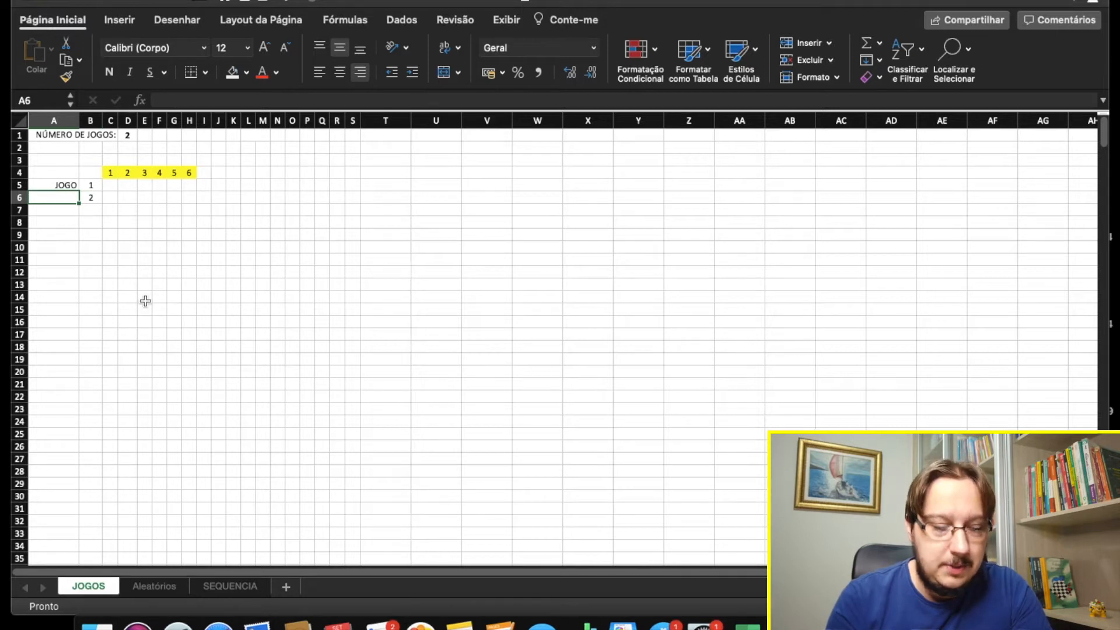
type("SE")
key("BackSpace")
key("BackSpace")
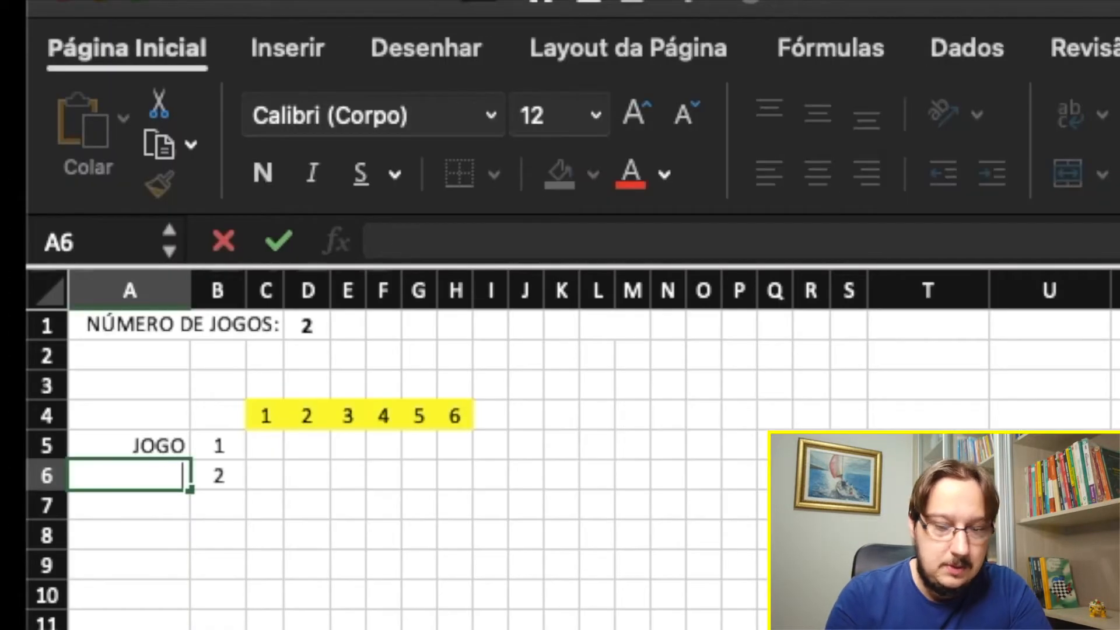
type("=SE(")
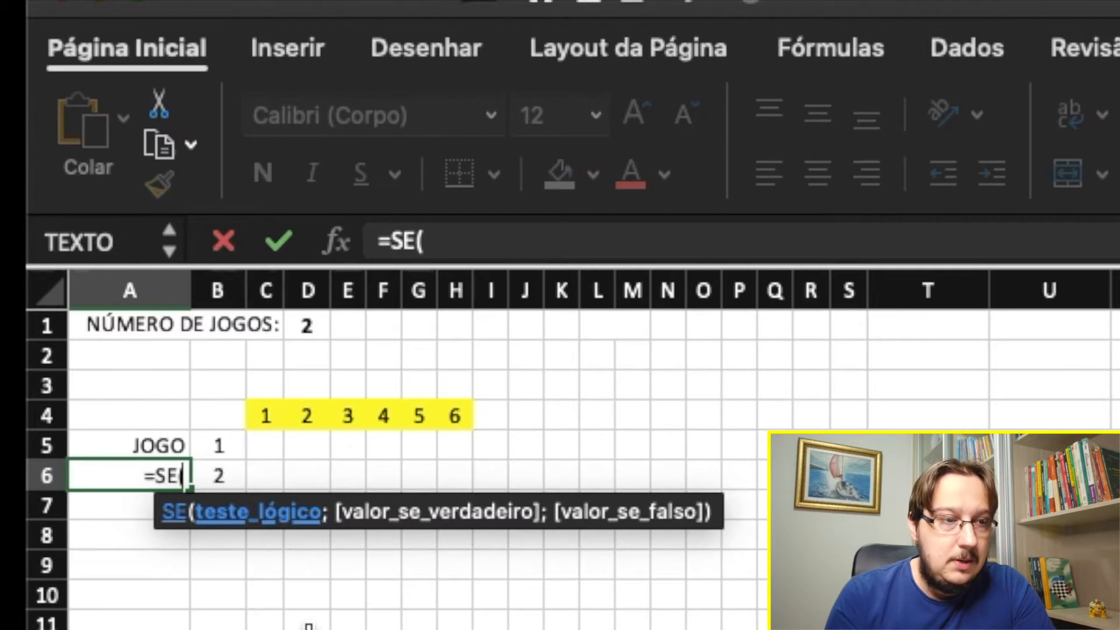
left_click(224, 471)
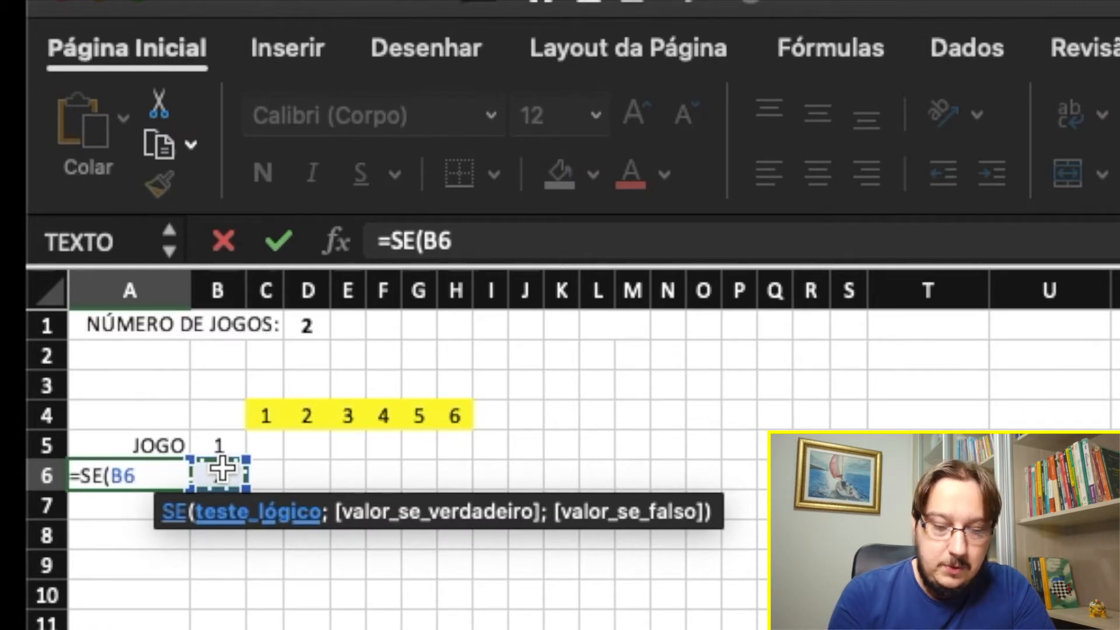
type("=\"\";\"\"")
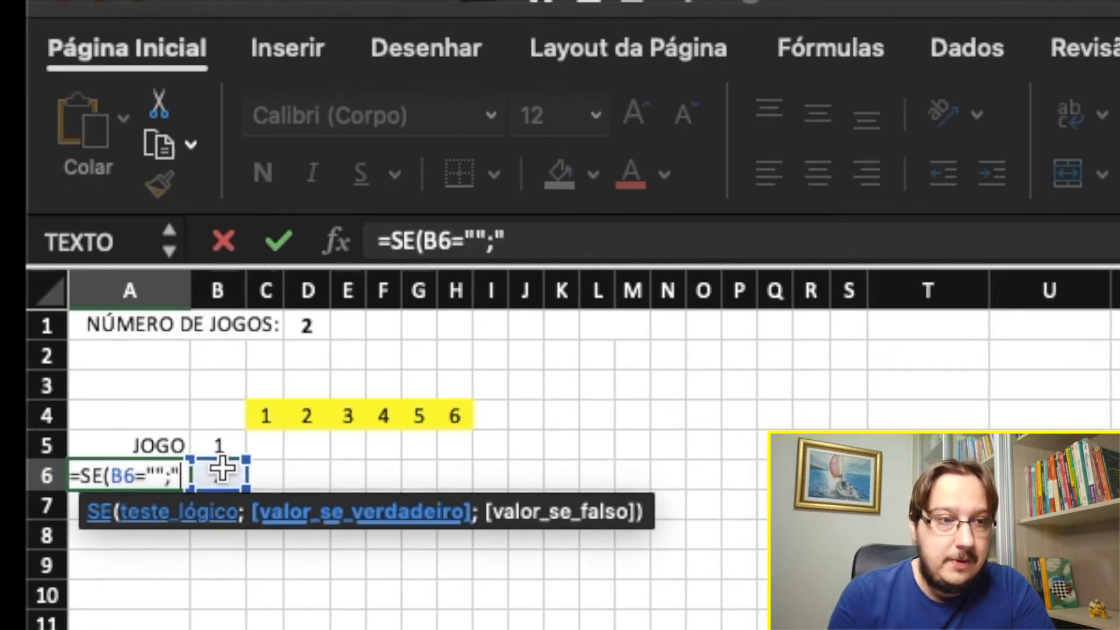
type(";")
type("\"")
type("JOGO\")")
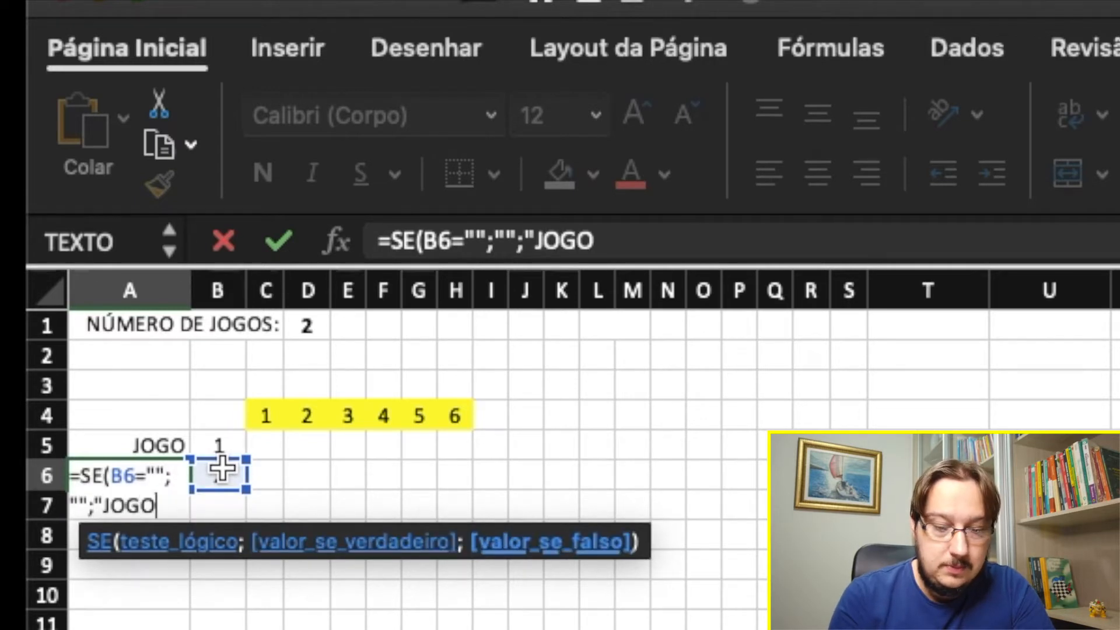
key("Return")
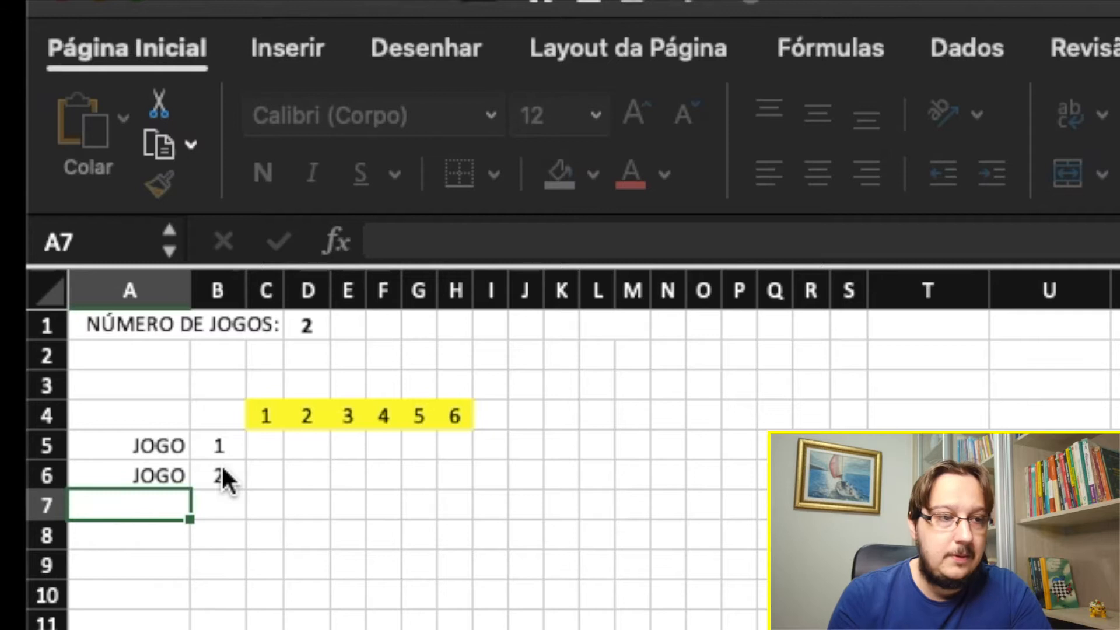
key("Up")
Make the D1 reference in B6's formula absolute as $D$1 and fill the formula down to B20.
left_click(213, 483)
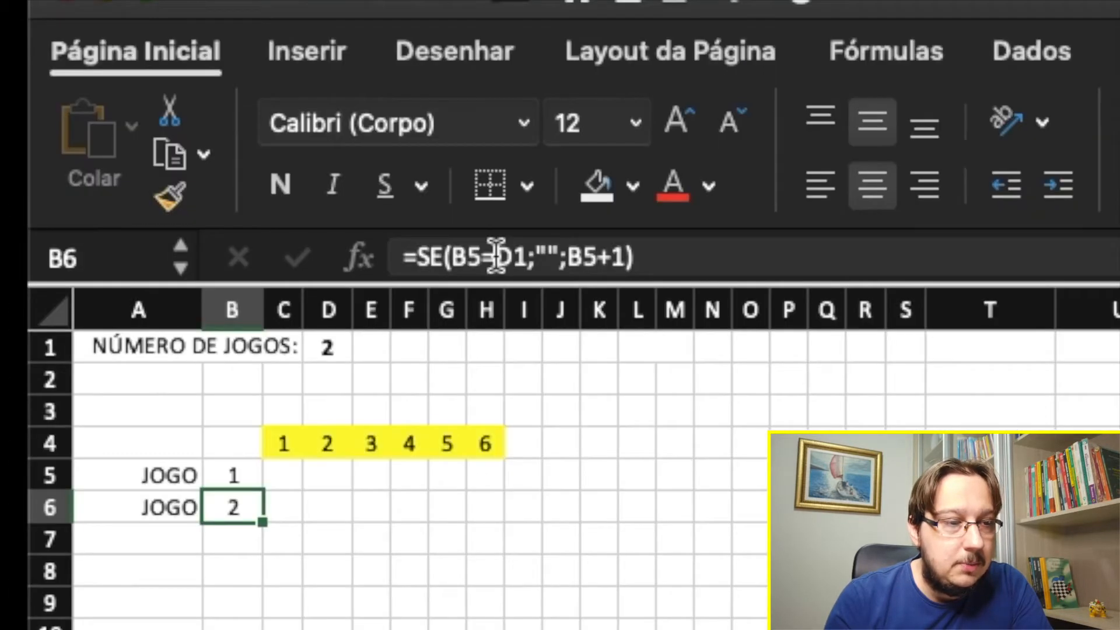
left_click(194, 101)
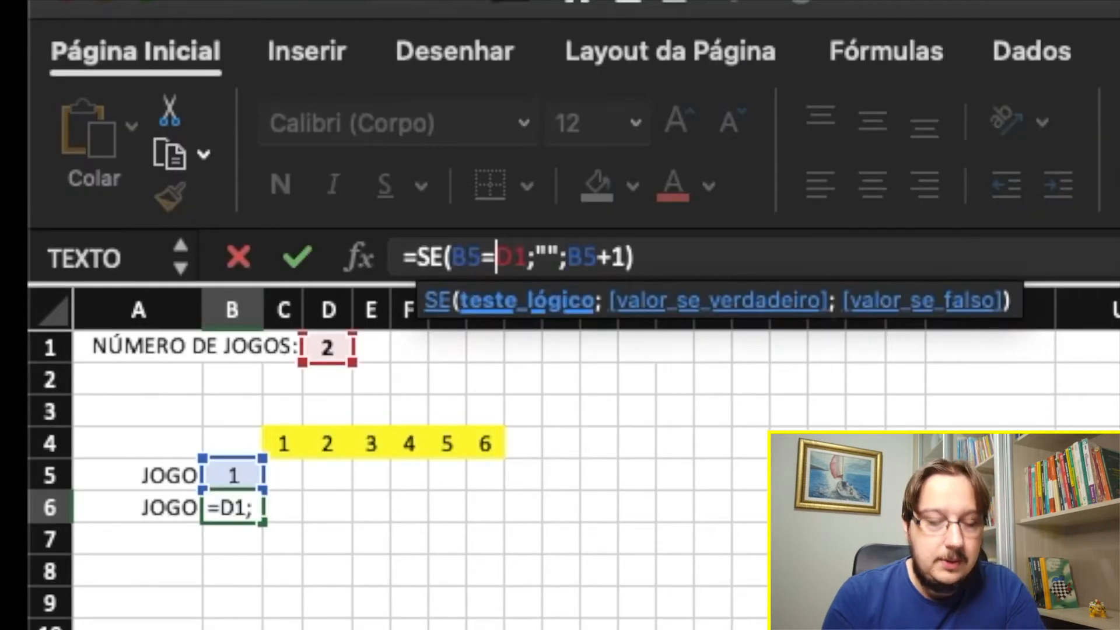
type("$D")
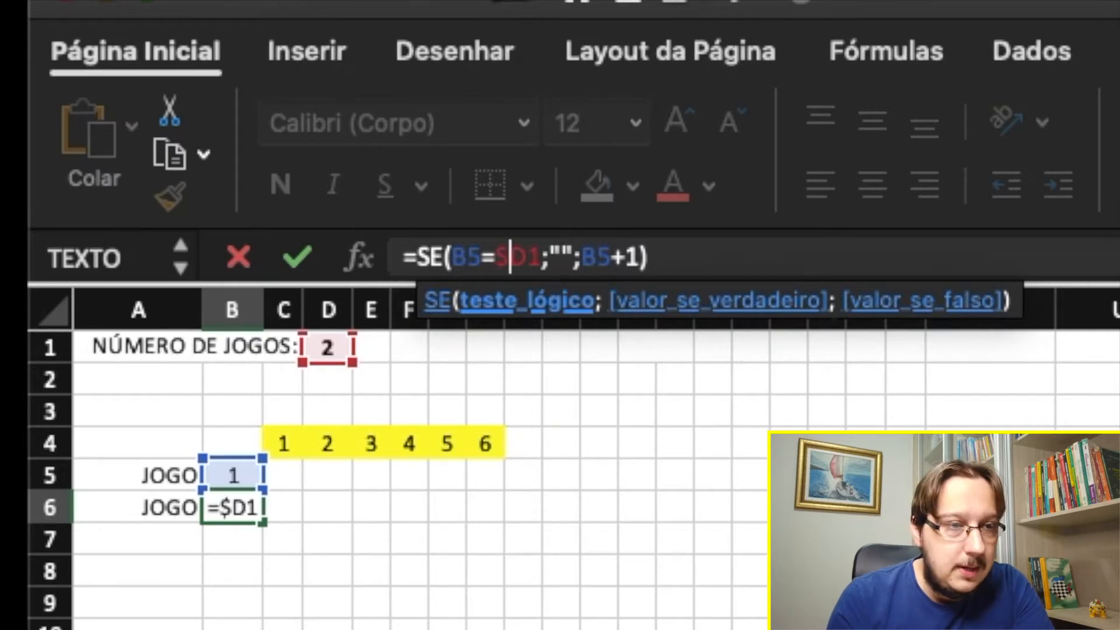
type("$")
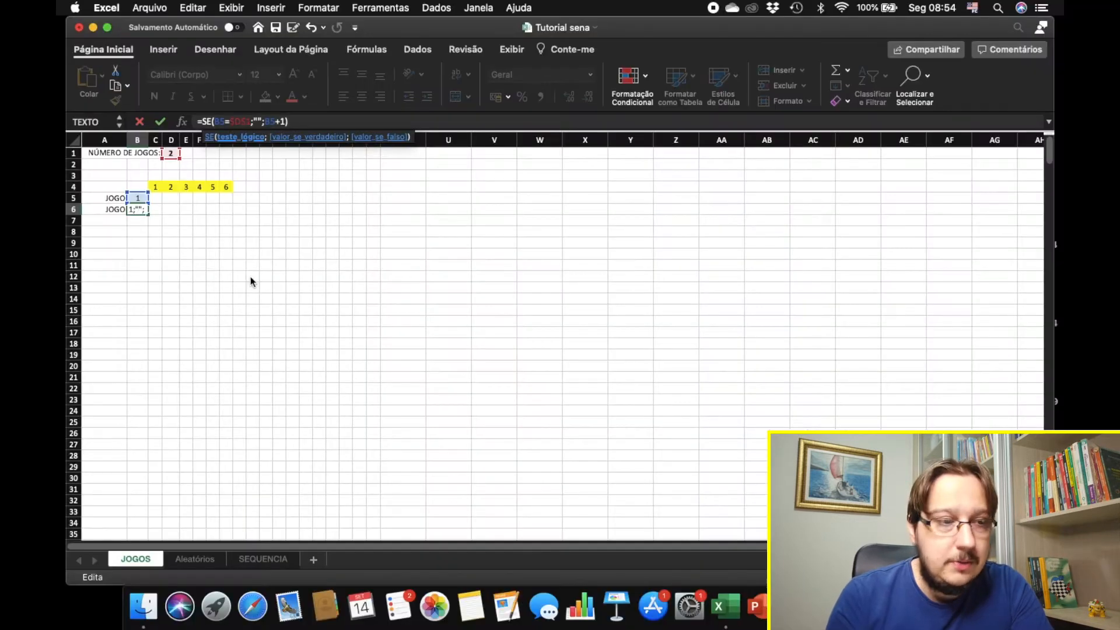
key("Return")
key("Up")
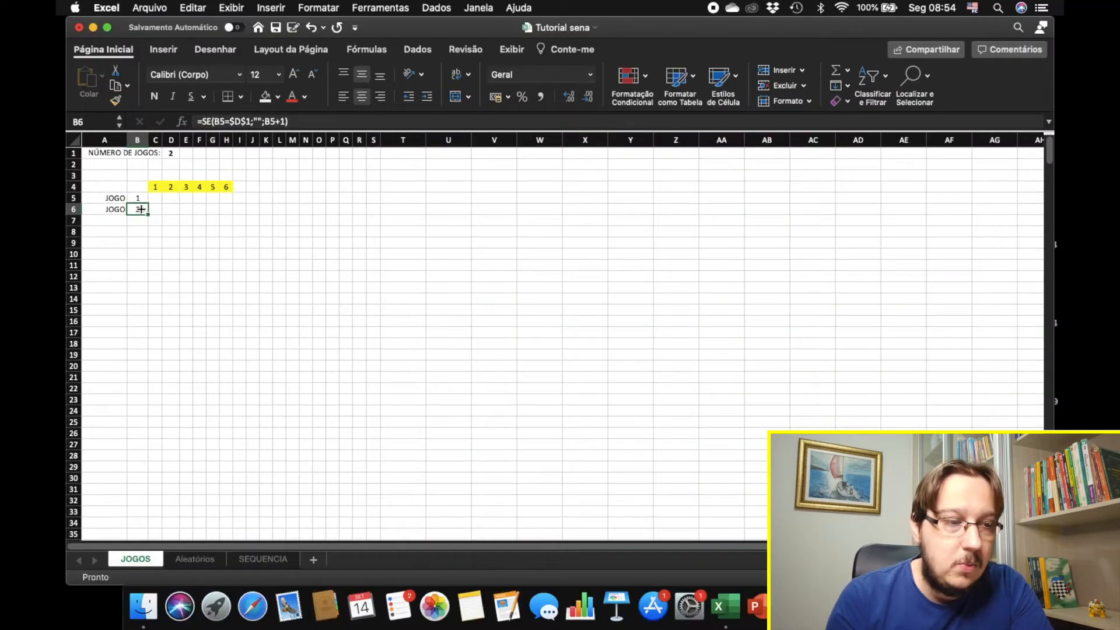
left_click_drag(149, 214, 150, 371)
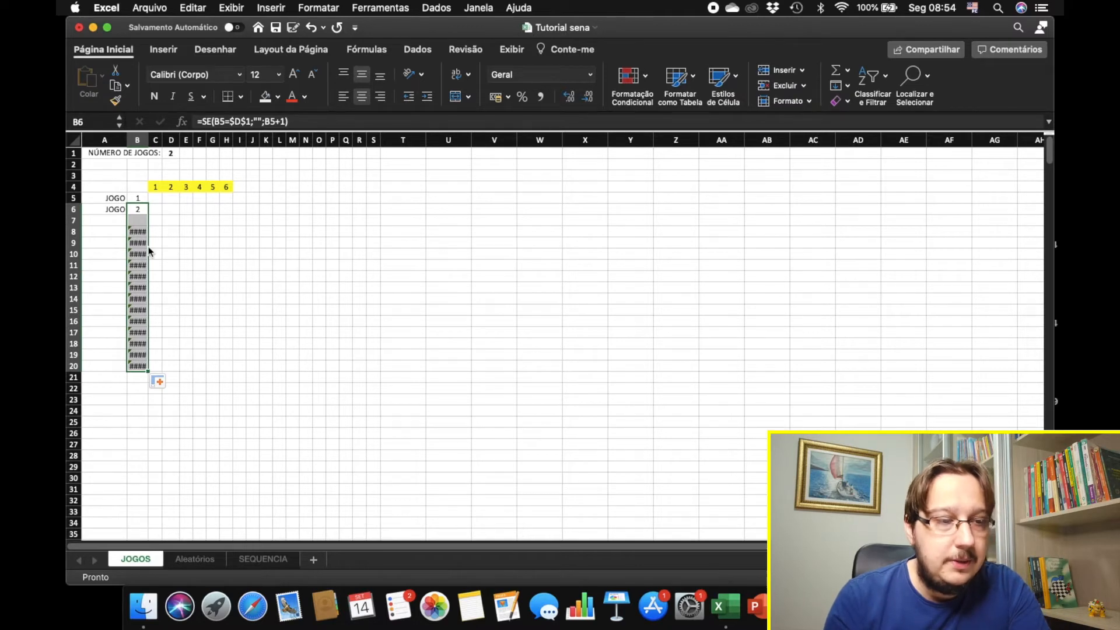
Examine the filled formulas and their results in column B down to row 20.
left_click(138, 243)
key("Down")
key("Down")
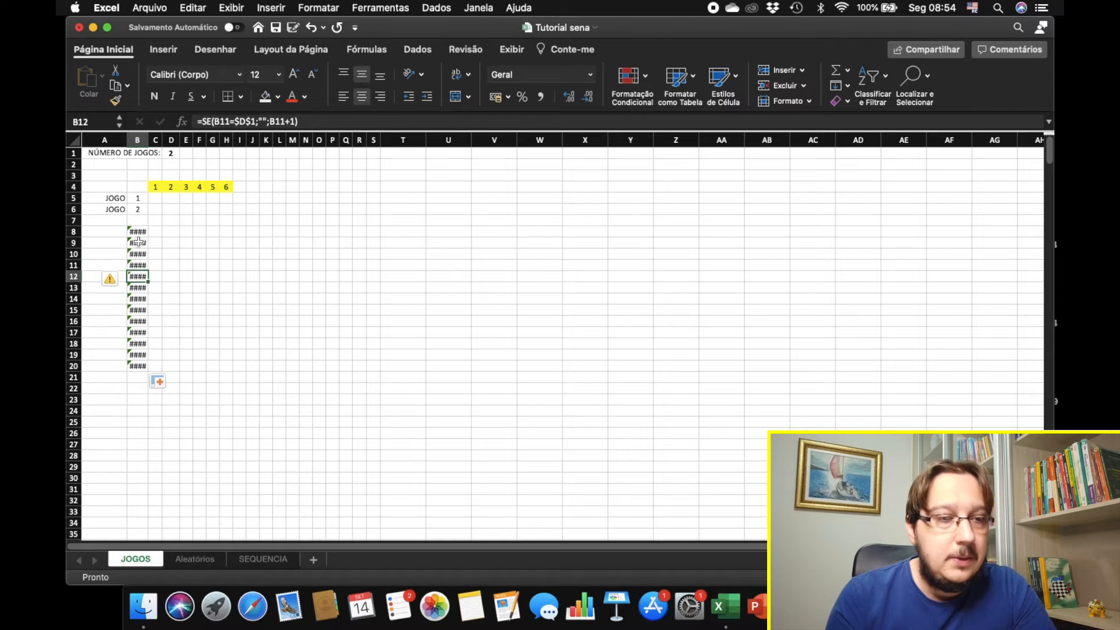
left_click(137, 231)
key("Down")
key("Down")
key("Down")
key("Down")
key("Down")
key("Down")
key("Down")
key("Down")
key("Down")
key("Down")
key("Down")
key("Down")
key("Down")
key("Up")
key("Up")
key("Up")
key("Up")
key("Up")
key("Up")
key("Up")
key("Up")
key("Up")
key("Up")
key("Up")
key("Up")
key("Up")
key("Up")
key("Down")
key("Down")
key("Down")
key("Down")
key("Down")
key("Down")
key("Up")
key("Up")
key("Up")
key("Up")
key("Up")
key("Up")
key("Up")
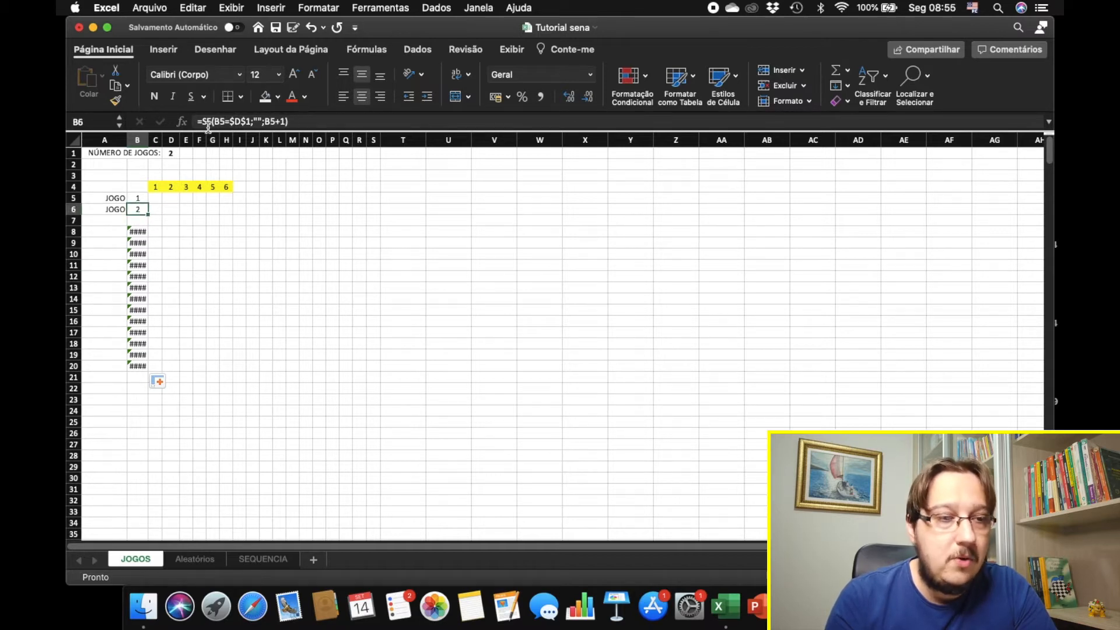
Wrap the formula in B6 in SEERRO with an empty text as fallback: =SEERRO(SE(B5=$D$1;"";B5+1);"").
left_click(204, 121)
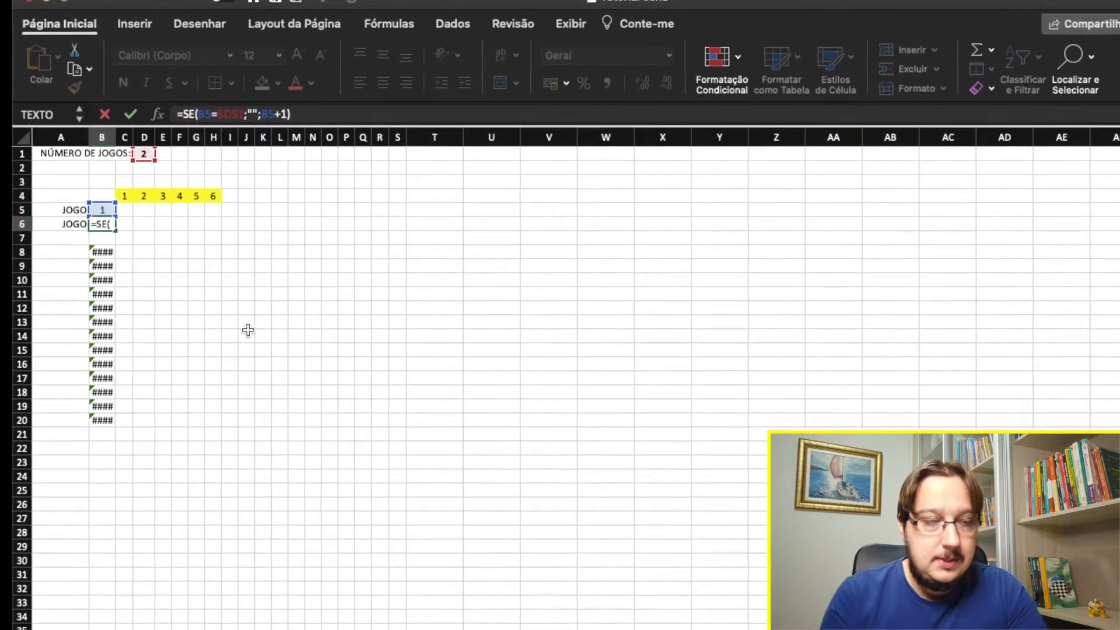
type("SE")
scroll(260, 332, "down", 1)
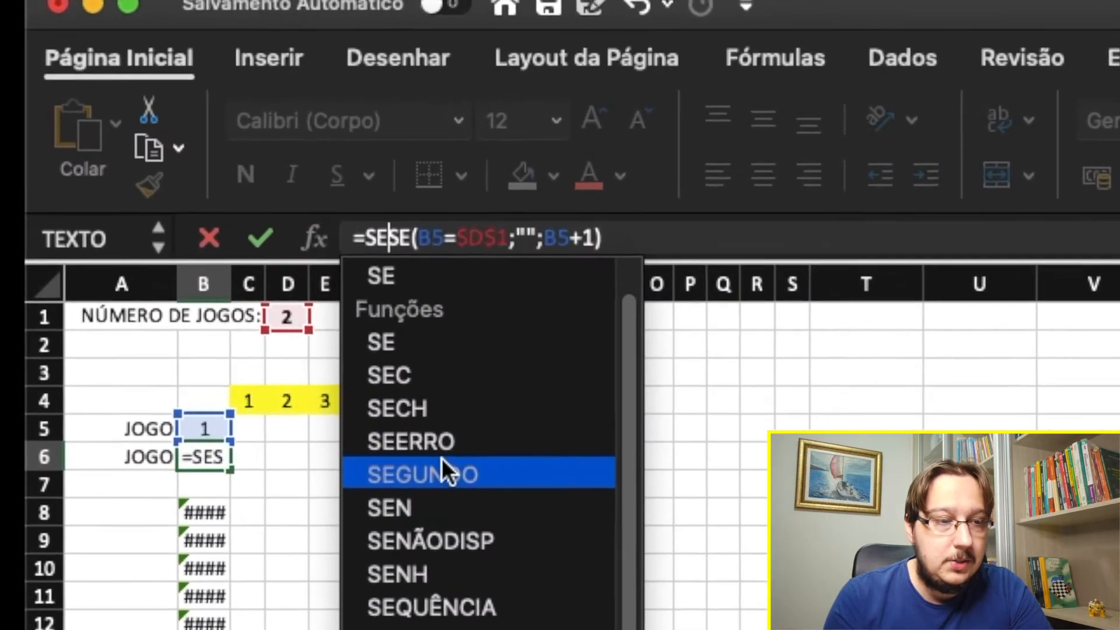
double_click(432, 442)
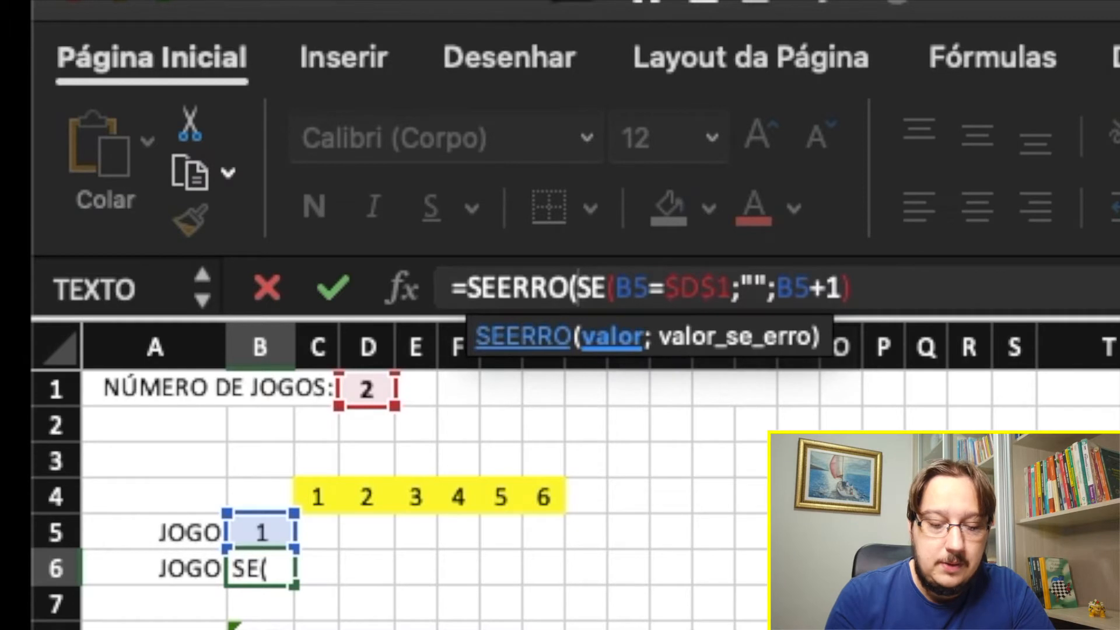
type(";")
key("BackSpace")
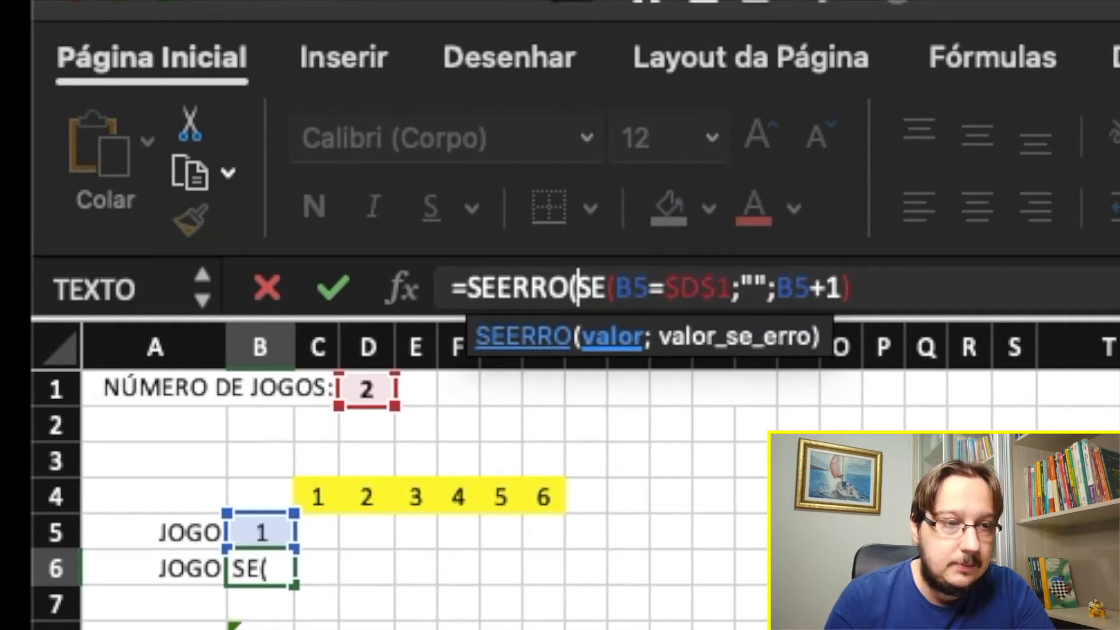
left_click(902, 291)
type(";")
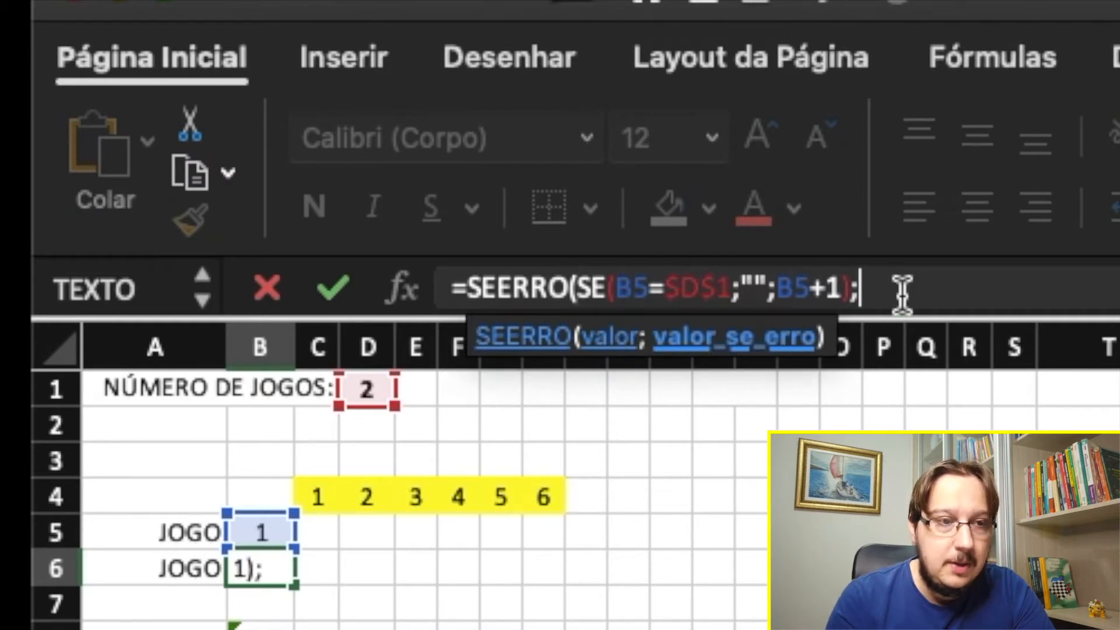
type("\"\"")
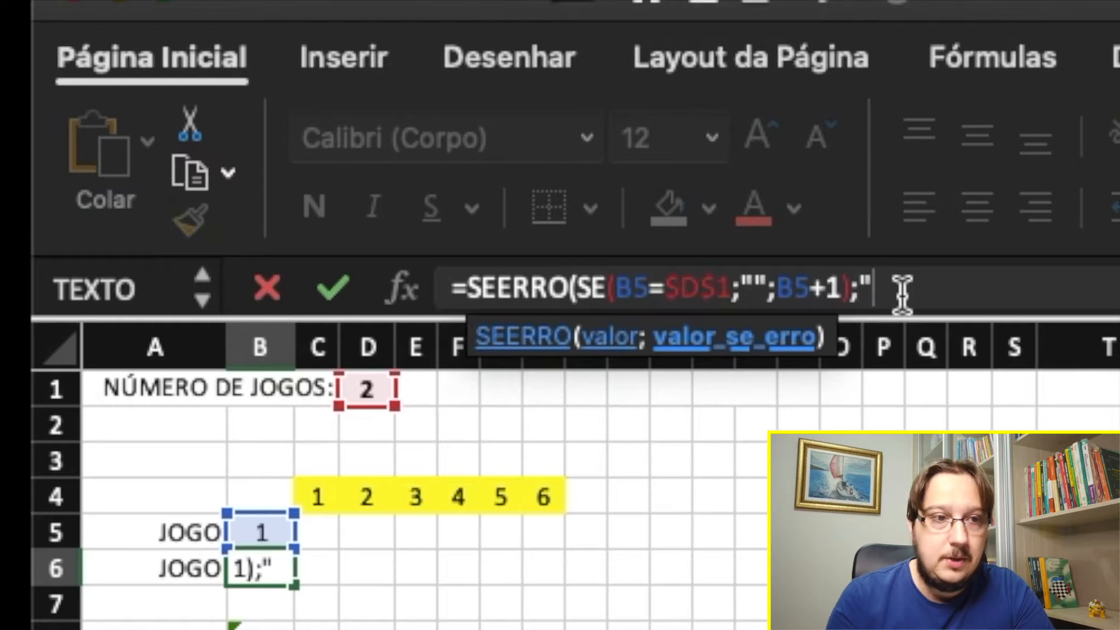
type(")")
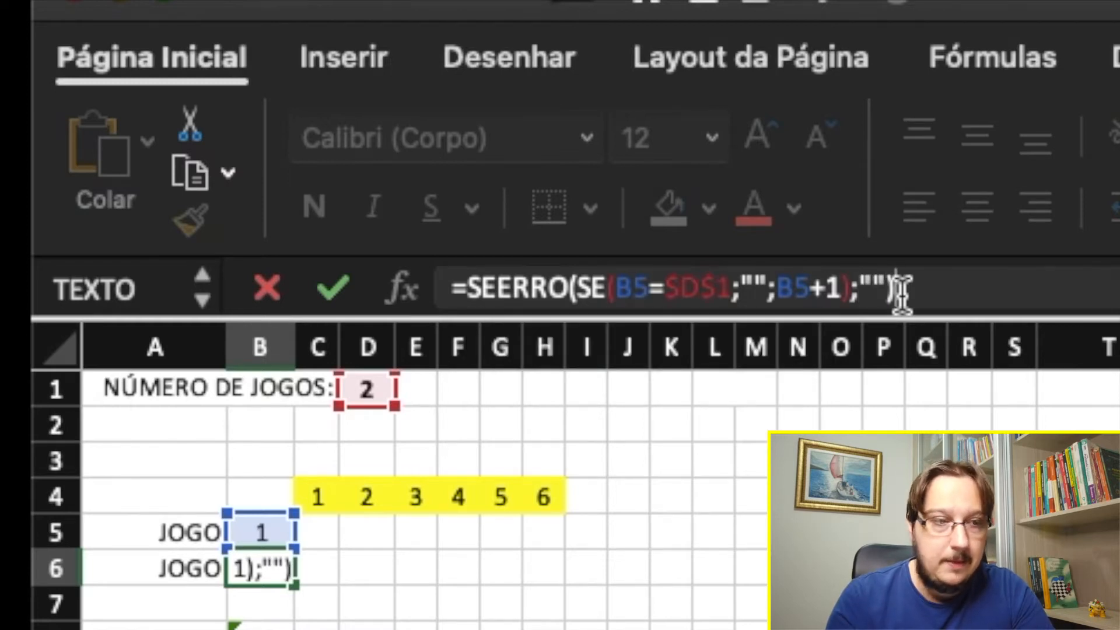
key("Return")
key("Up")
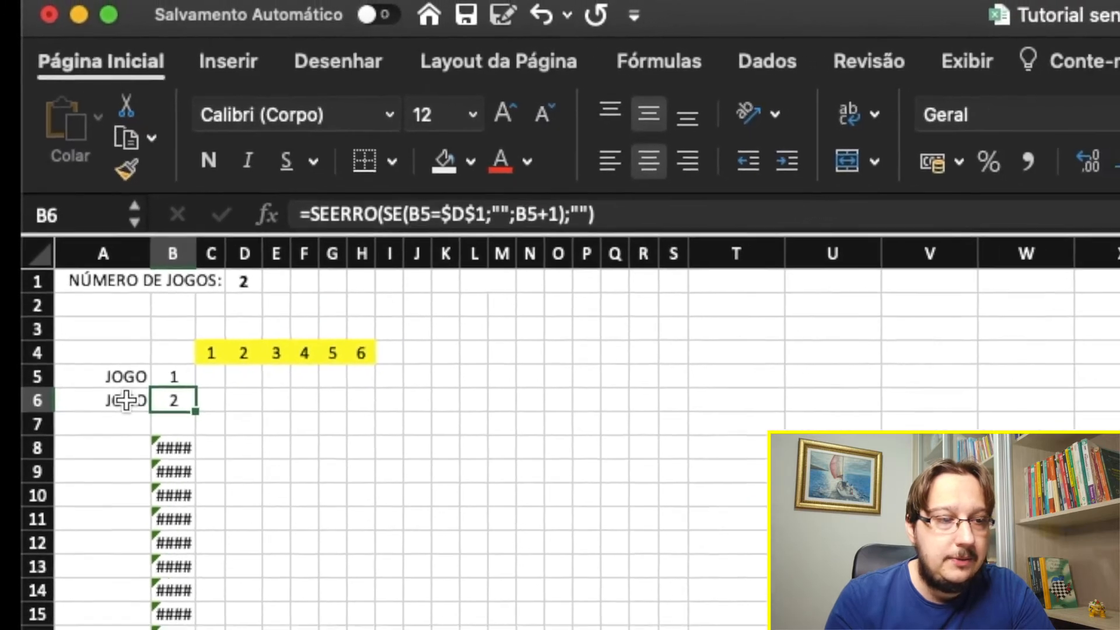
Fill the label and number formulas of A6:B6 down over the rows below, replacing the faulty ones in column B.
left_click(167, 476)
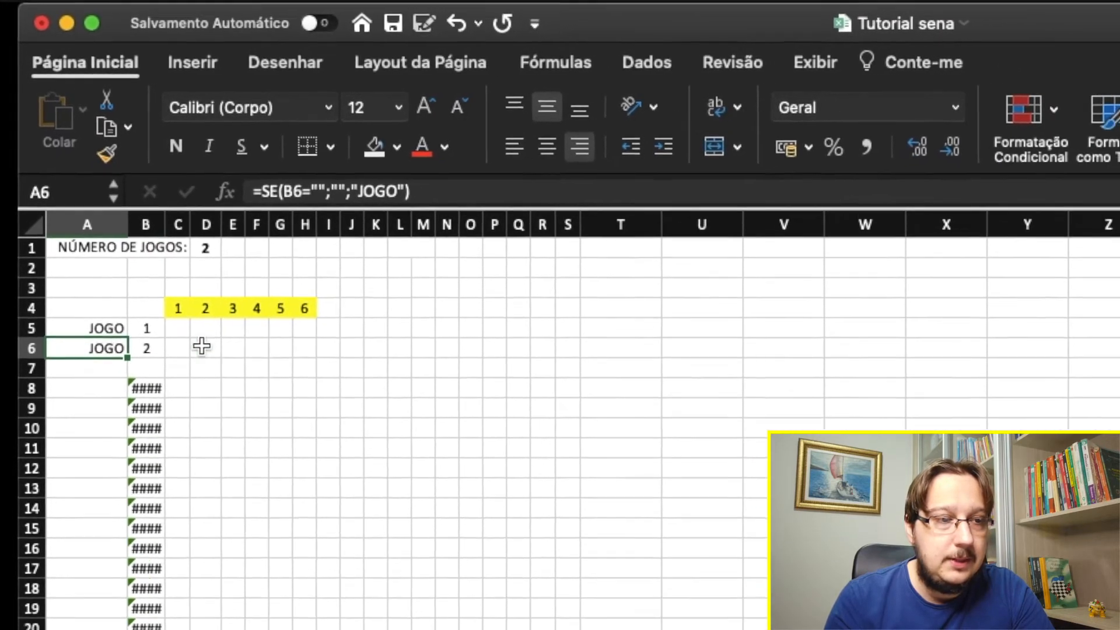
left_click_drag(146, 349, 114, 353)
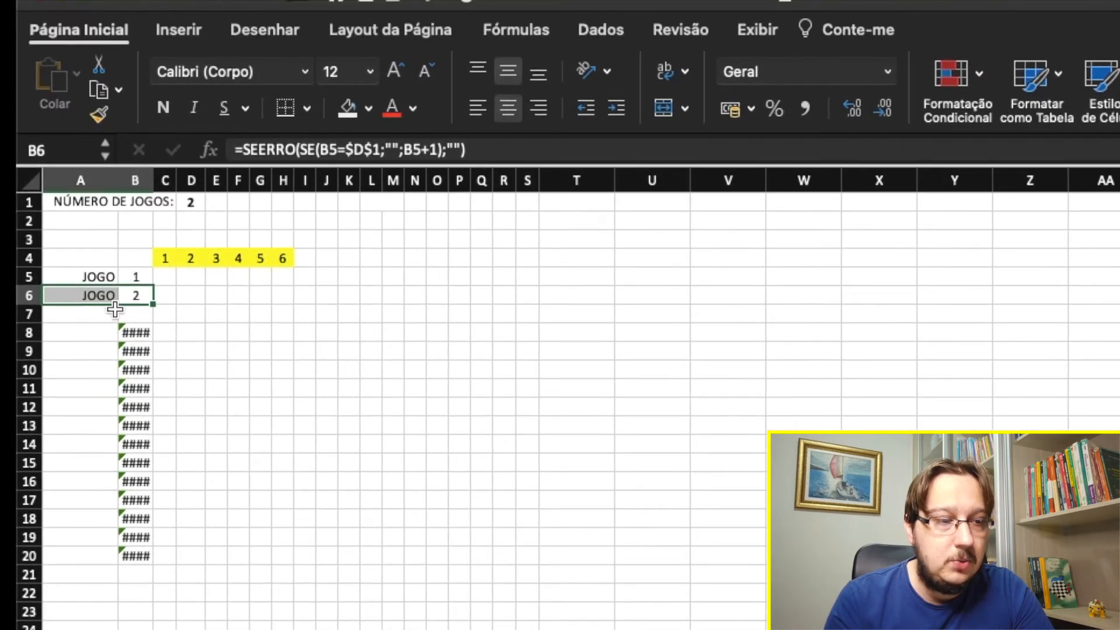
left_click_drag(150, 301, 396, 606)
left_click(396, 606)
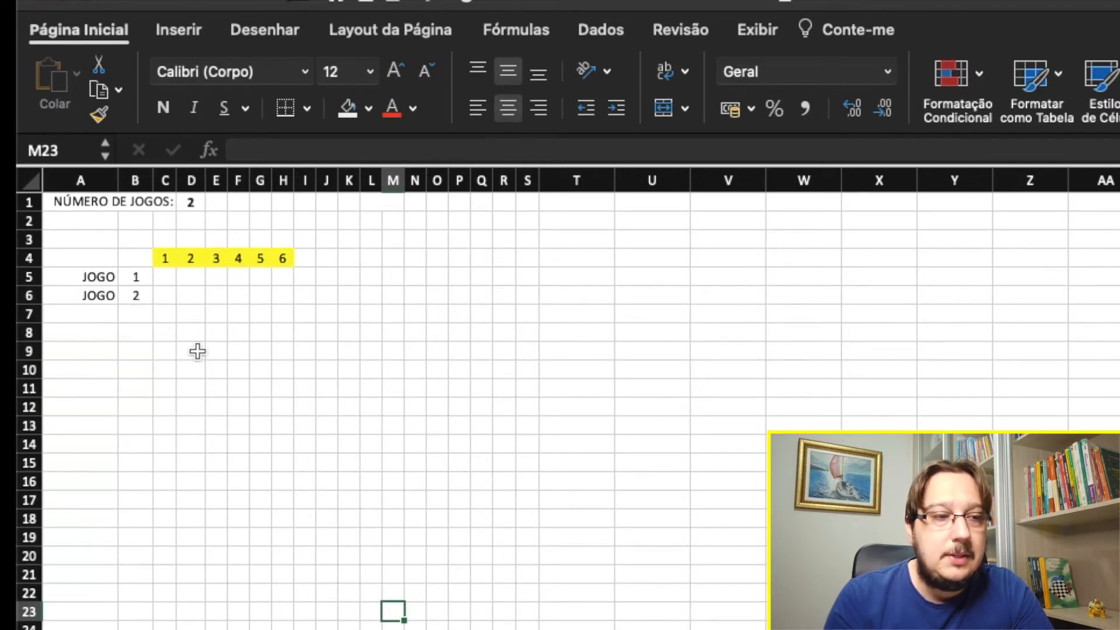
Test the automatic game list by setting the number of games in D1 to 5 and to 10.
left_click(188, 205)
type("5")
key("Return")
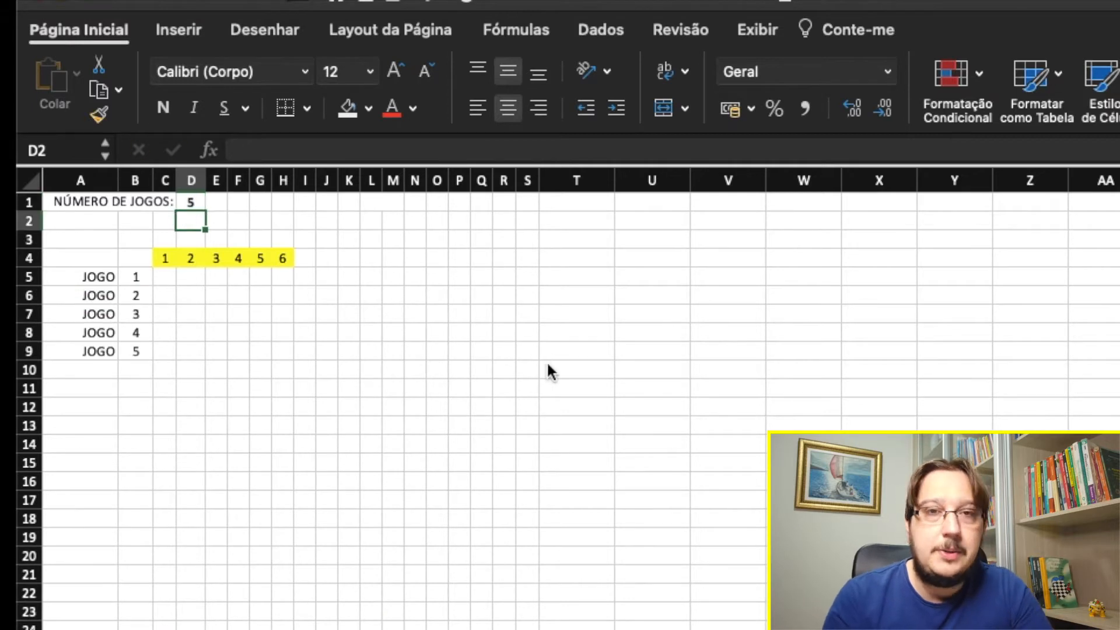
key("Up")
type("10")
key("Return")
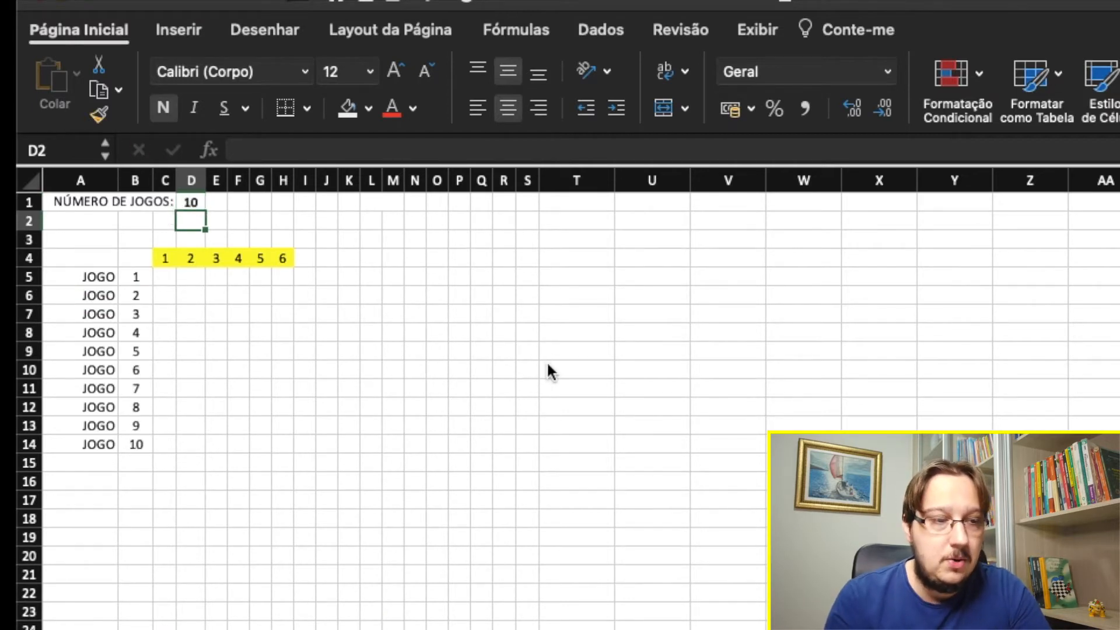
Extend the label and number formulas from A14:B14 far down the sheet, beyond row 204.
mouse_move(90, 445)
left_mouse_down()
mouse_move(146, 449)
mouse_move(146, 627)
mouse_move(196, 628)
left_mouse_up()
scroll(282, 377, "up", 20)
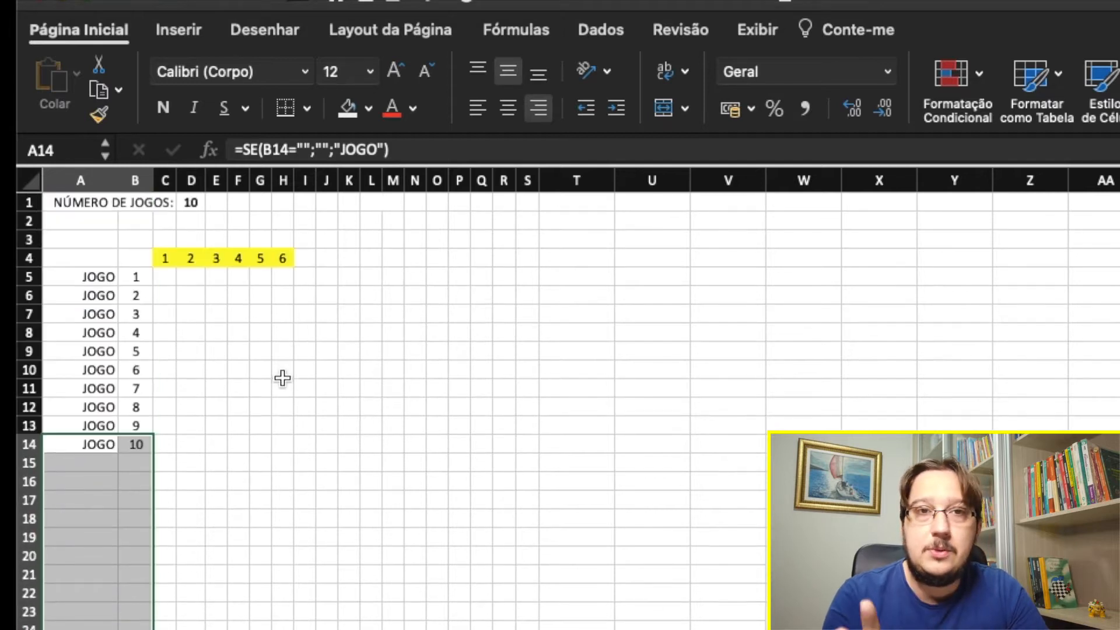
left_click(331, 350)
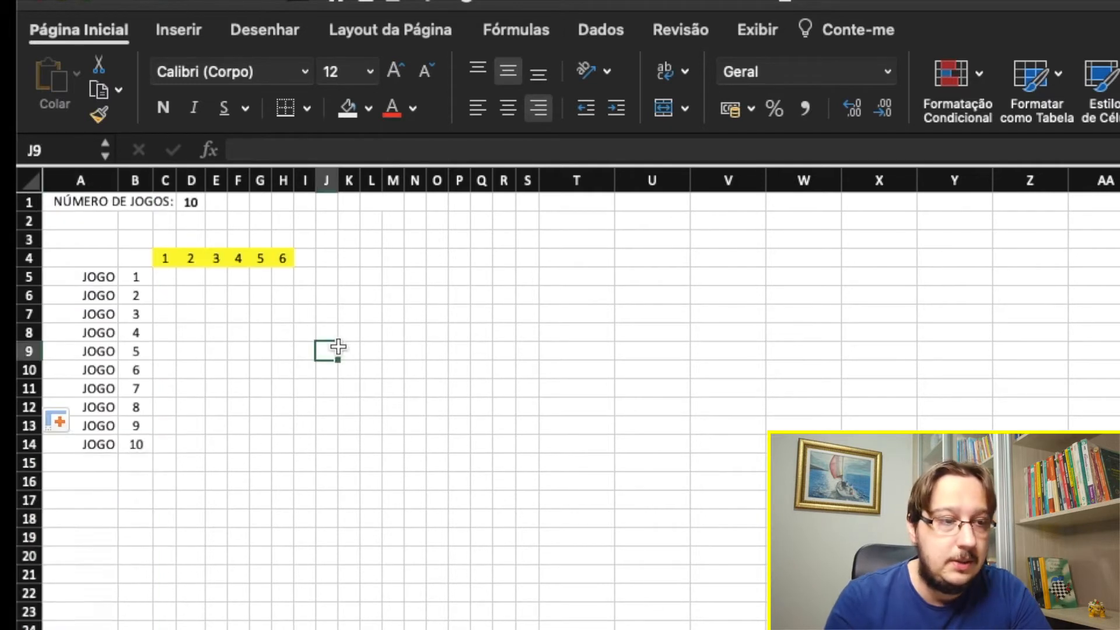
Set the number of games in D1 to 200 and check the JOGO list down past its last row.
left_click(190, 201)
type("200")
key("Return")
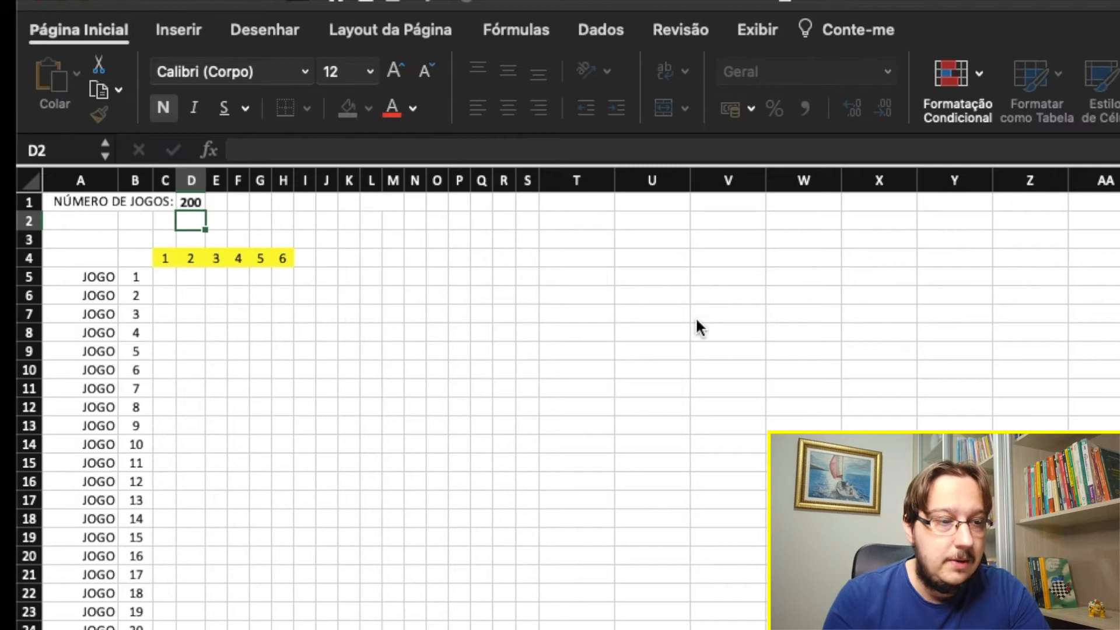
scroll(697, 327, "down", 15)
scroll(568, 411, "down", 20)
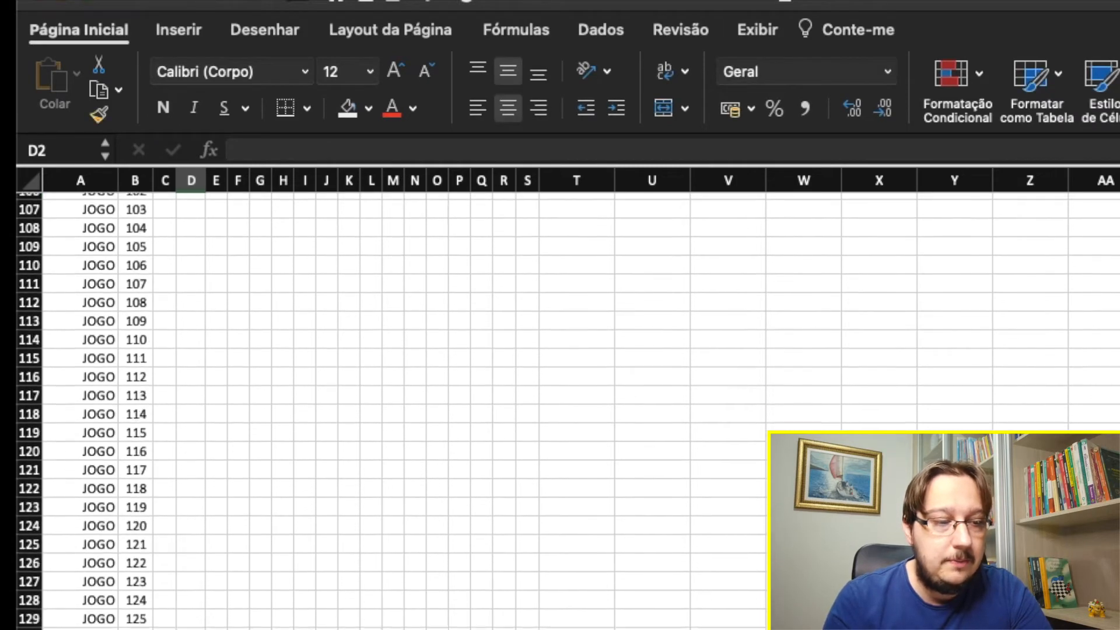
scroll(504, 554, "down", 13)
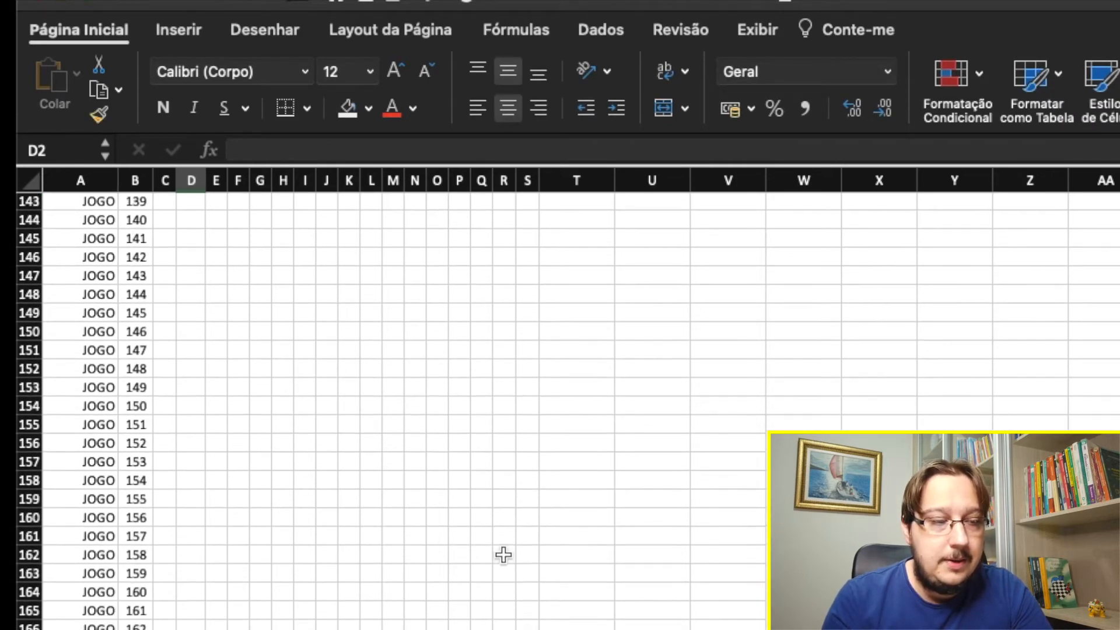
scroll(504, 554, "up", 4)
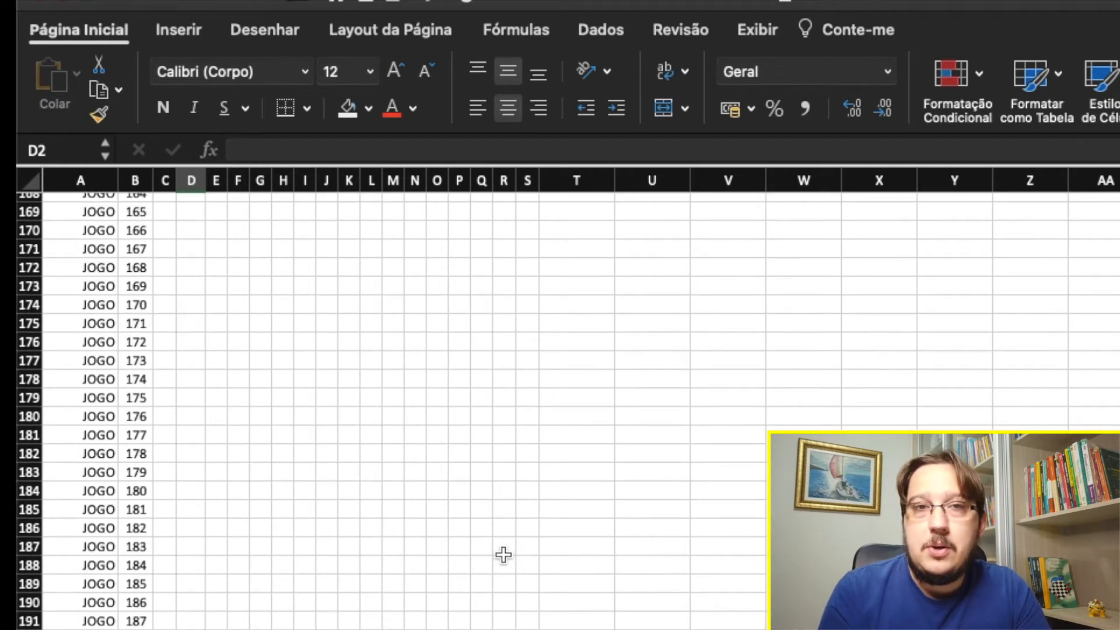
scroll(503, 555, "down", 20)
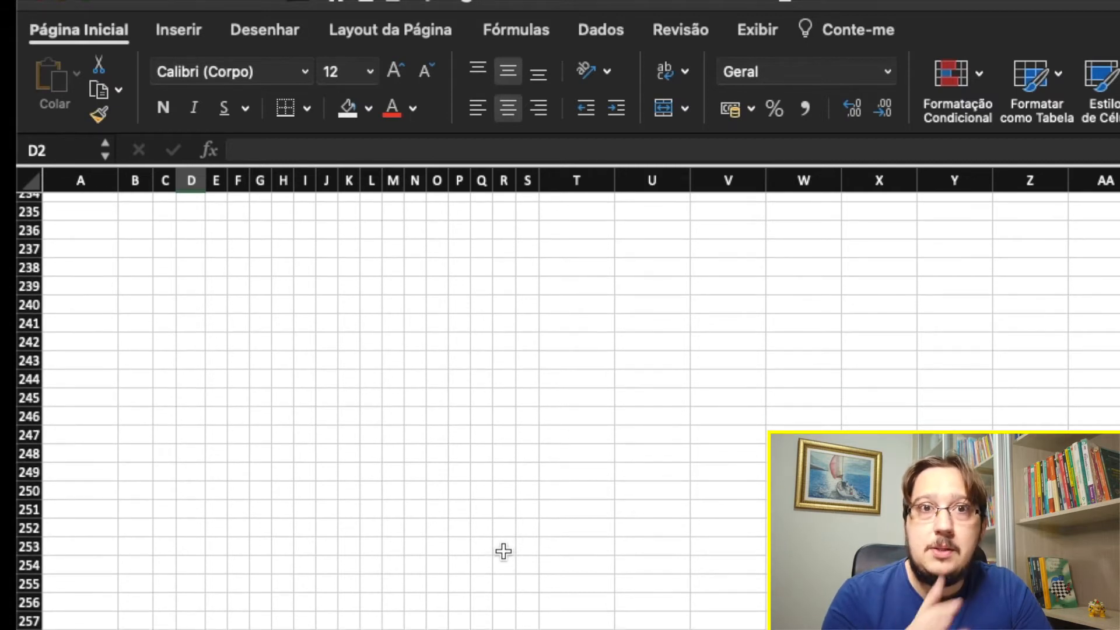
scroll(504, 551, "down", 3)
scroll(503, 551, "up", 14)
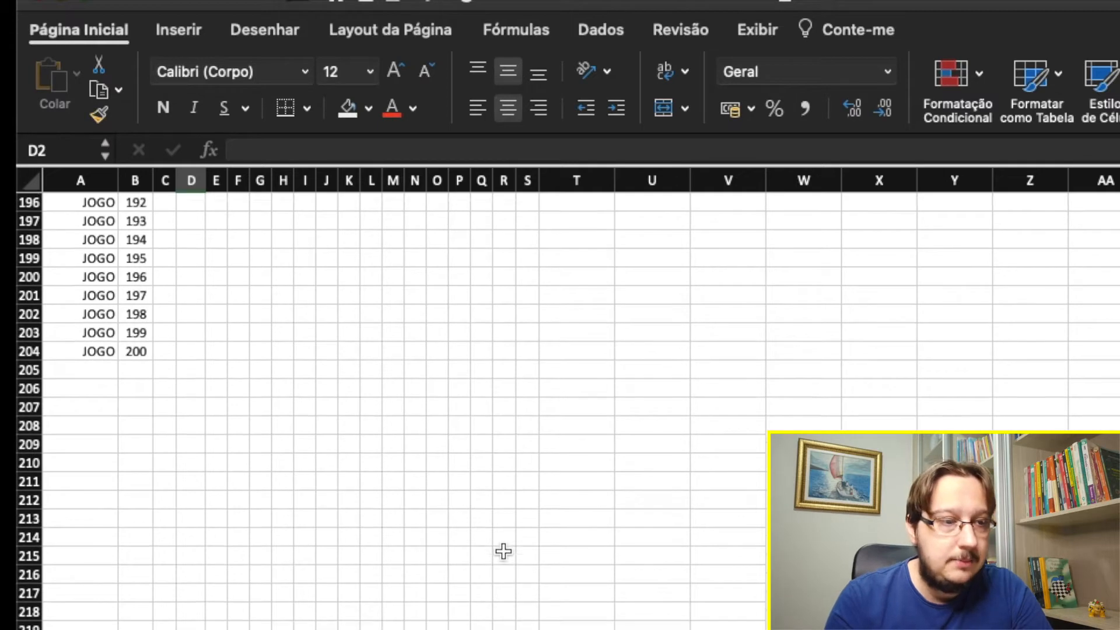
scroll(265, 590, "up", 4)
scroll(284, 497, "up", 20)
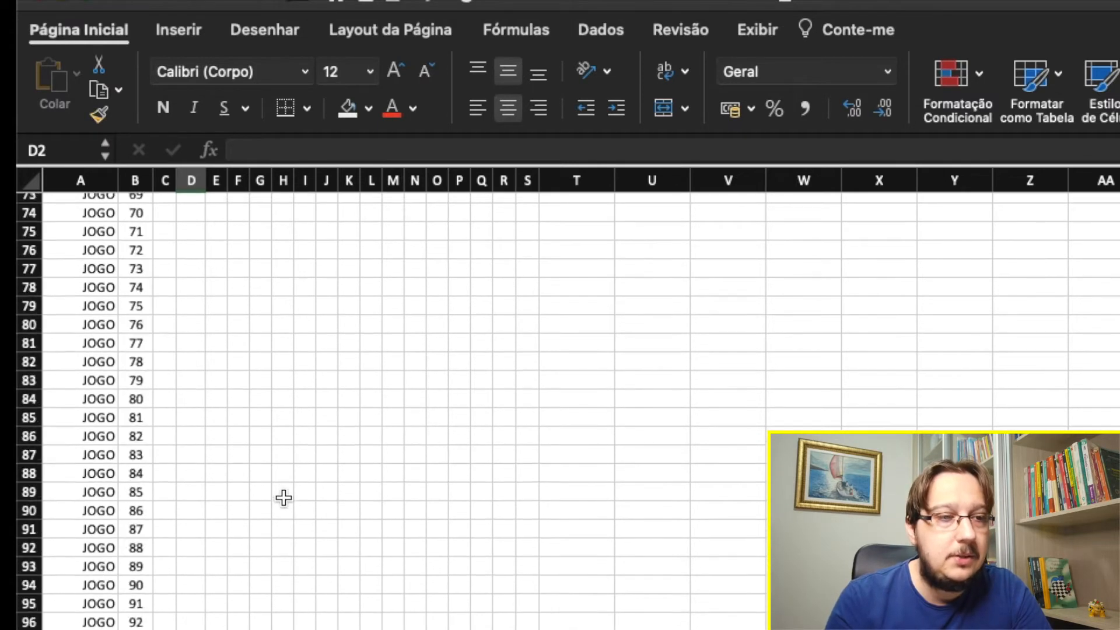
left_click(324, 240)
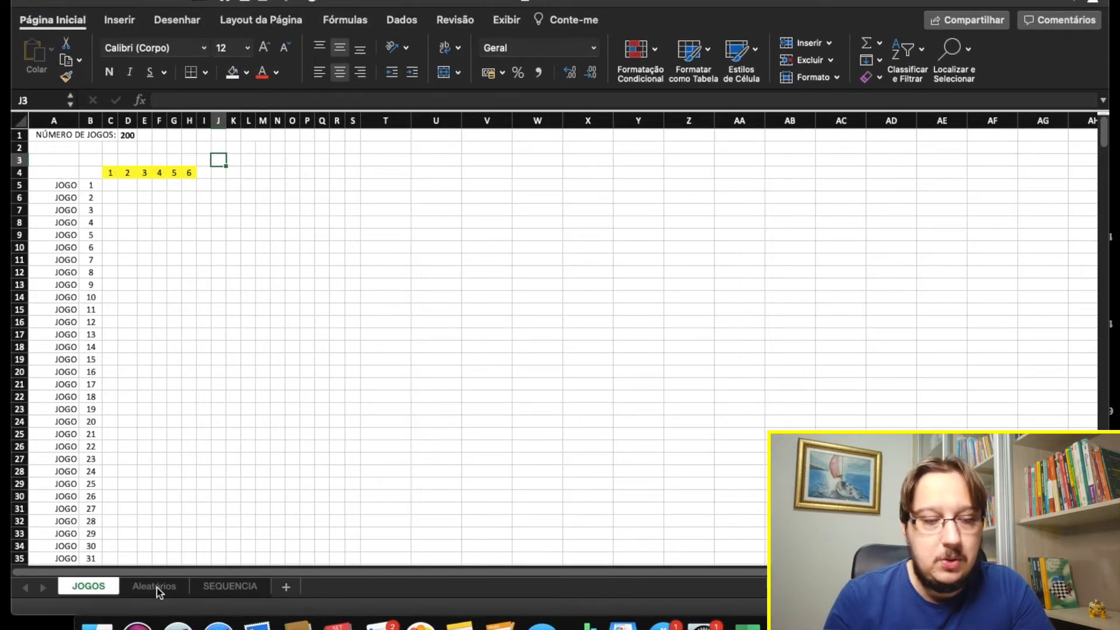
On the Aleatórios sheet, number row 3 from 1 to 60 across cells C3 to BJ3.
left_click(155, 586)
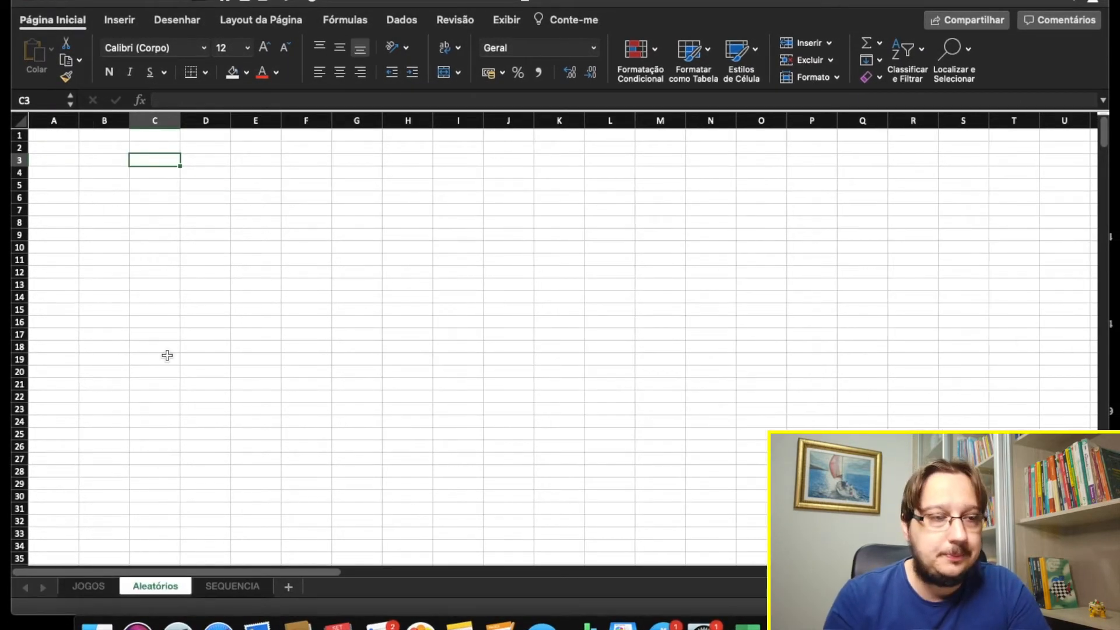
left_click(142, 174)
left_click(145, 156)
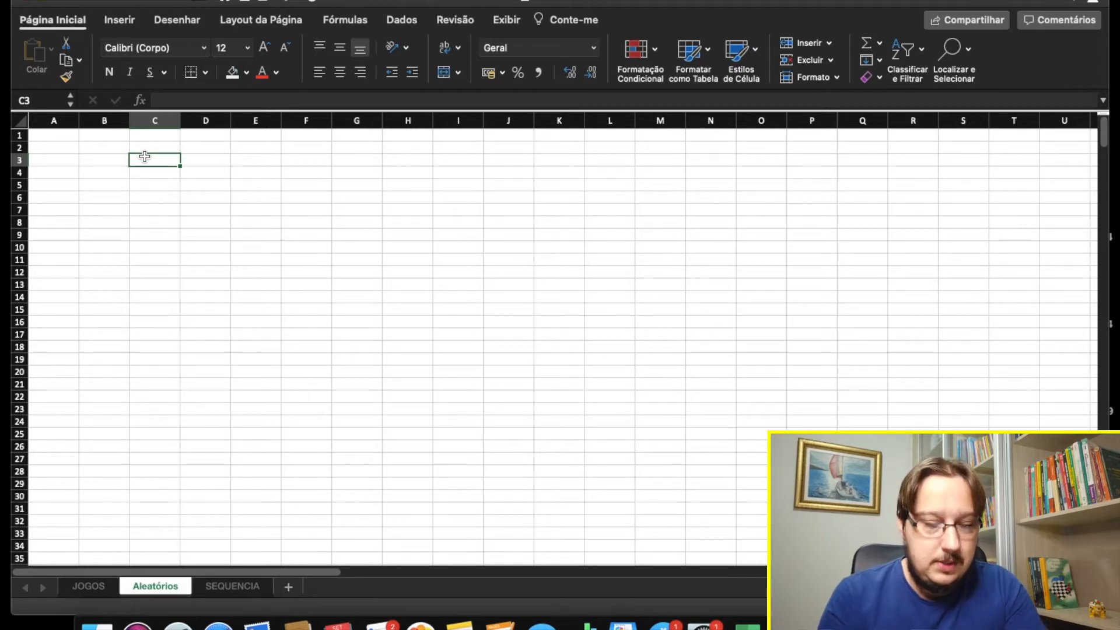
type("1")
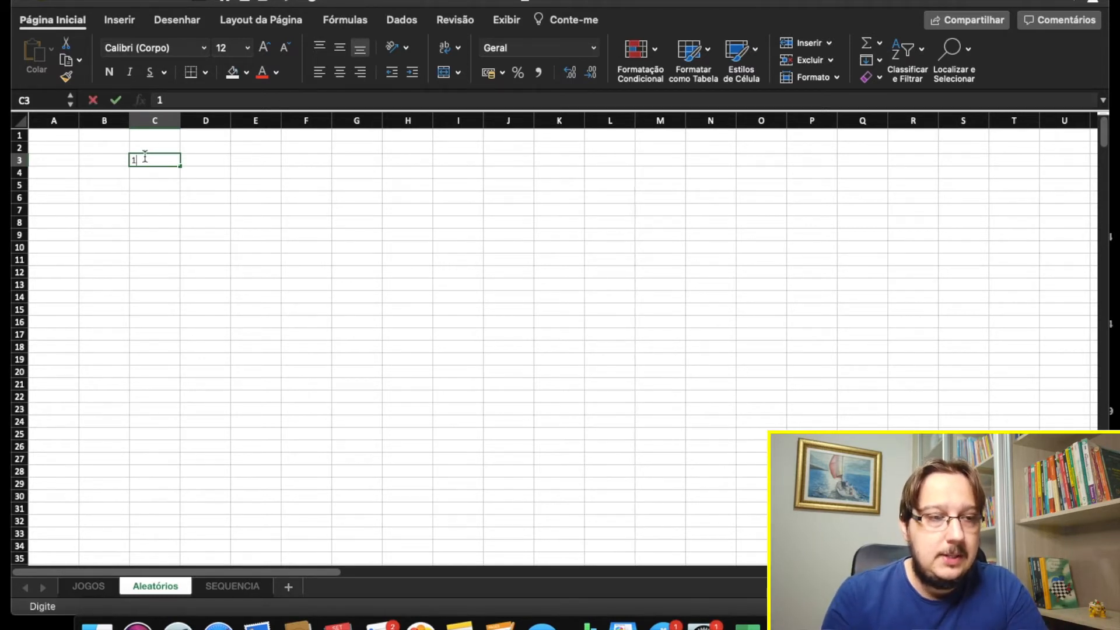
key("Tab")
type("2")
key("Tab")
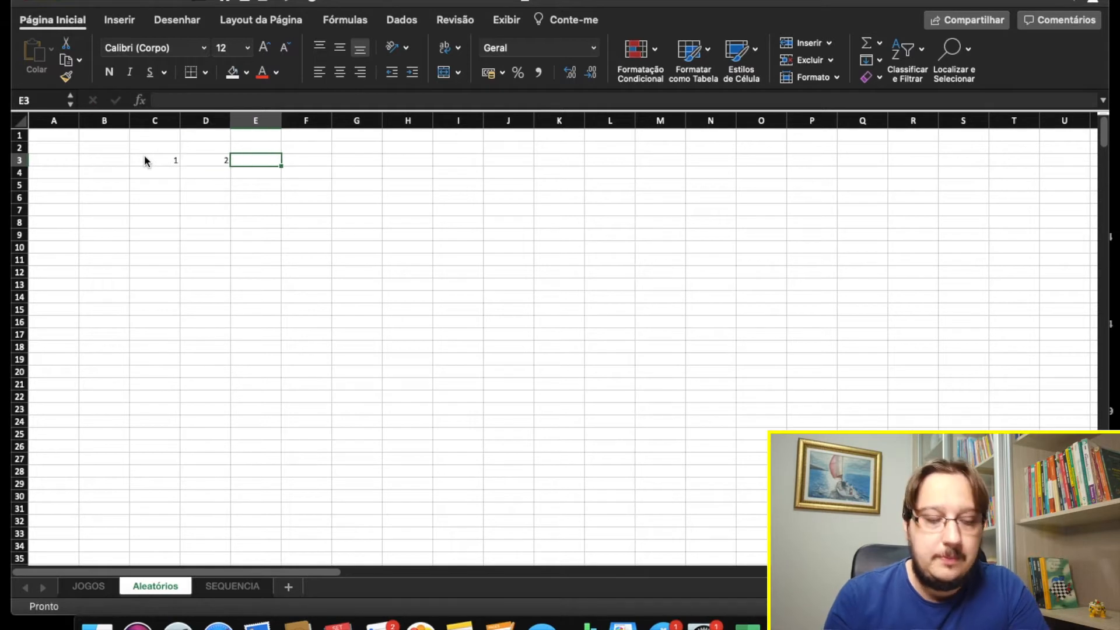
left_click_drag(145, 160, 1072, 160)
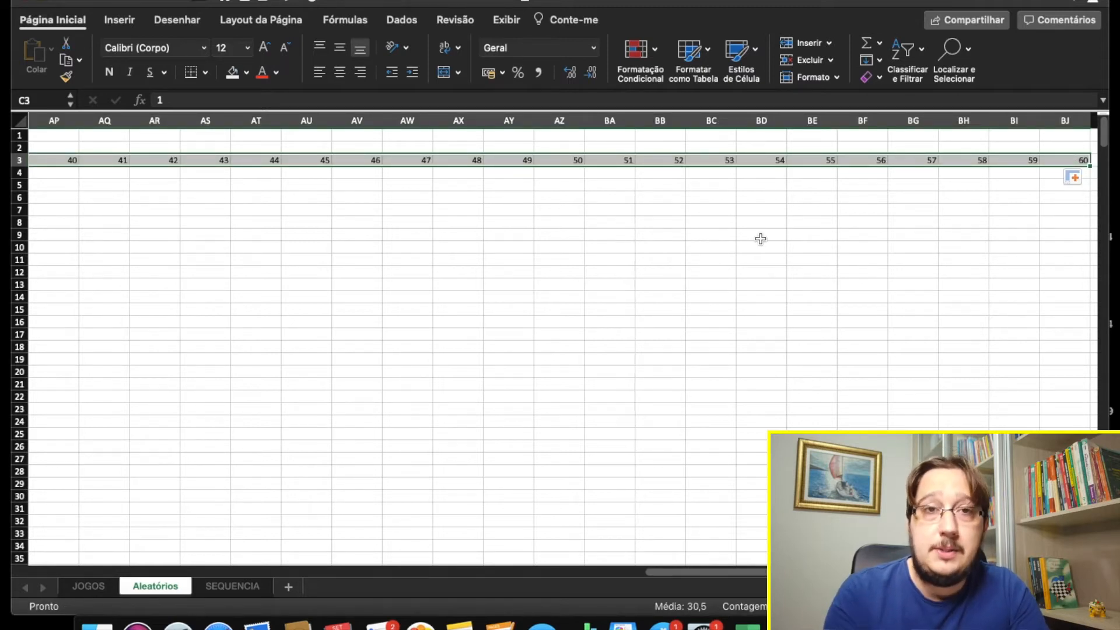
scroll(589, 251, "left", 15)
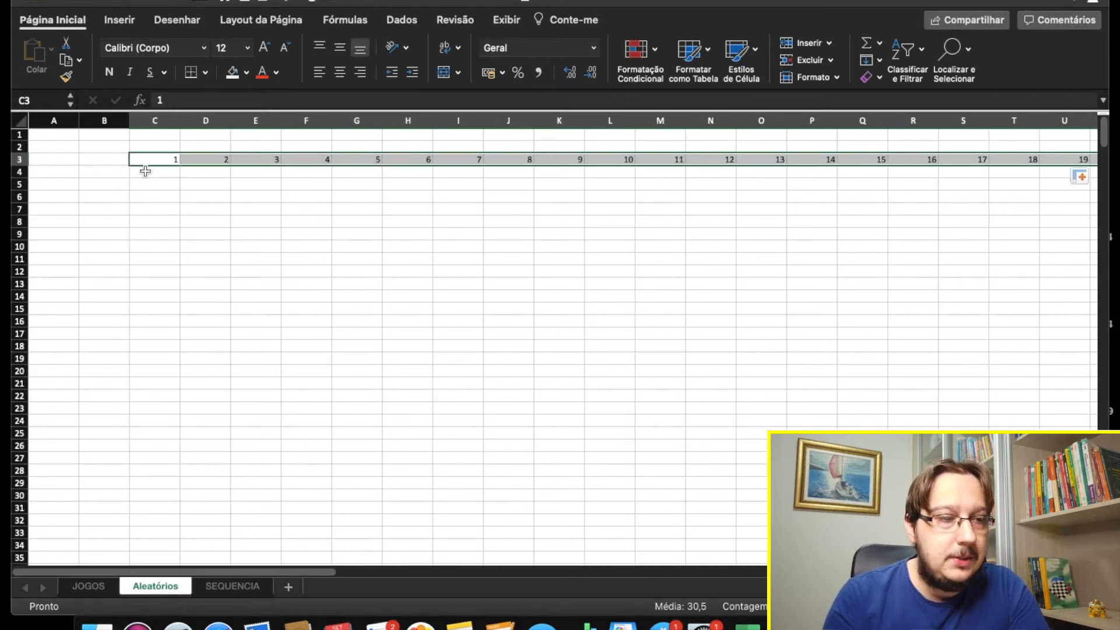
In cell C4 of Aleatórios, enter =MATRIZALEATÓRIA(JOGOS!D1;60) to generate 60 random columns per game, and check the rows further down.
left_click(150, 173)
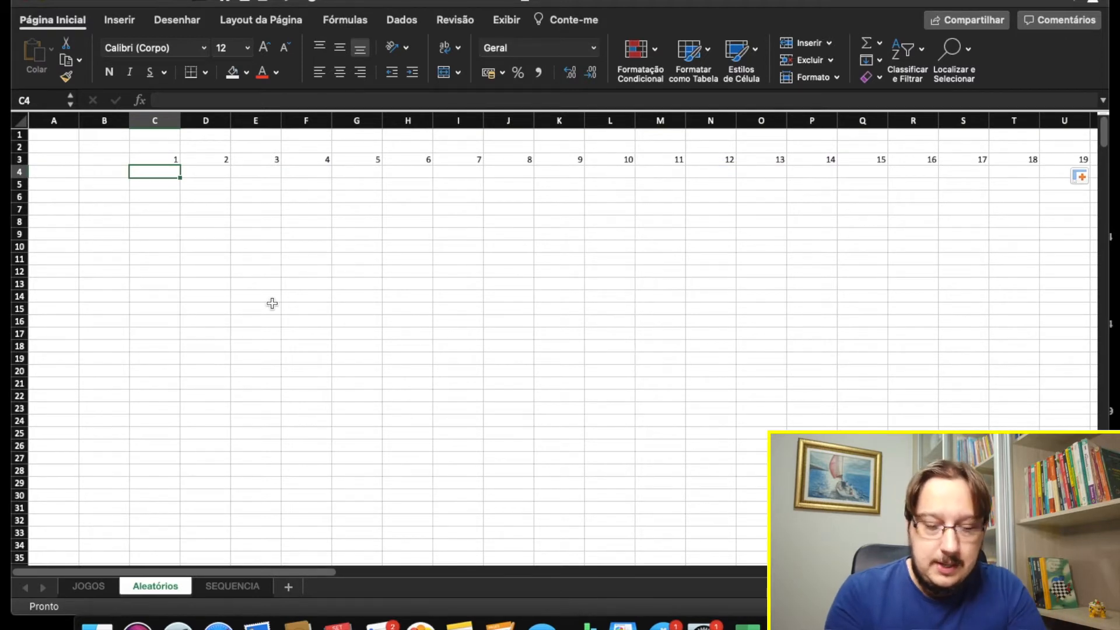
type("=MATR")
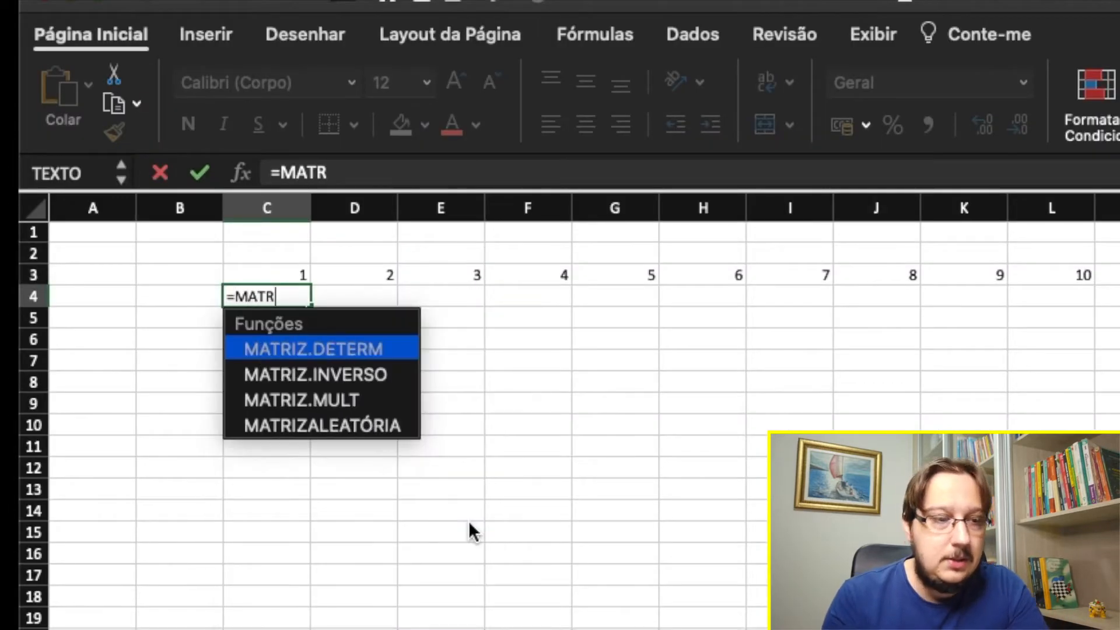
double_click(311, 425)
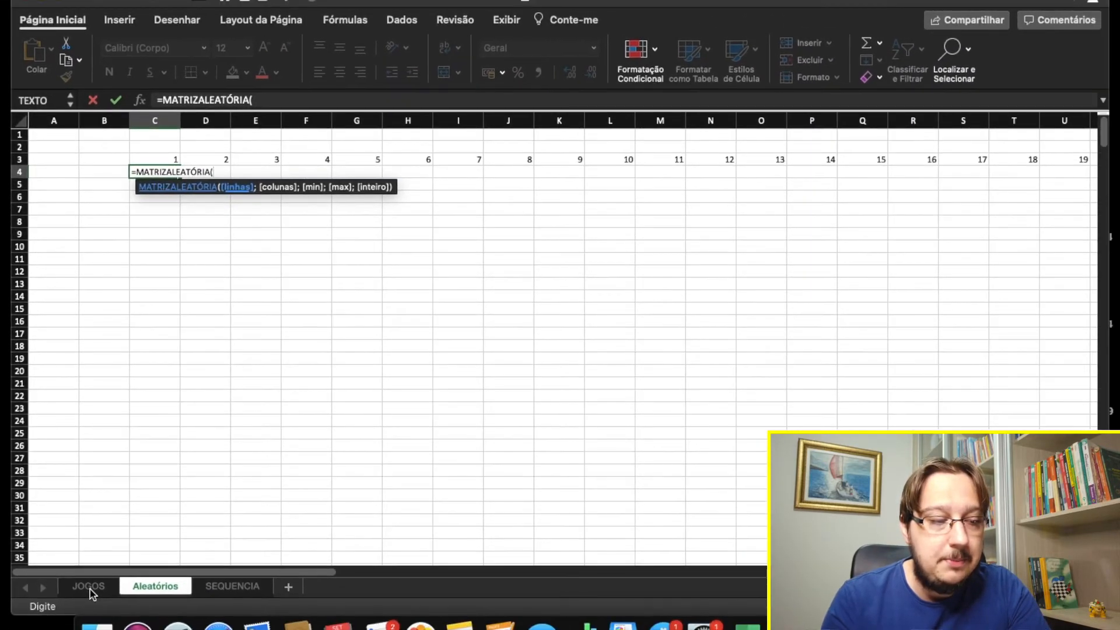
left_click(94, 622)
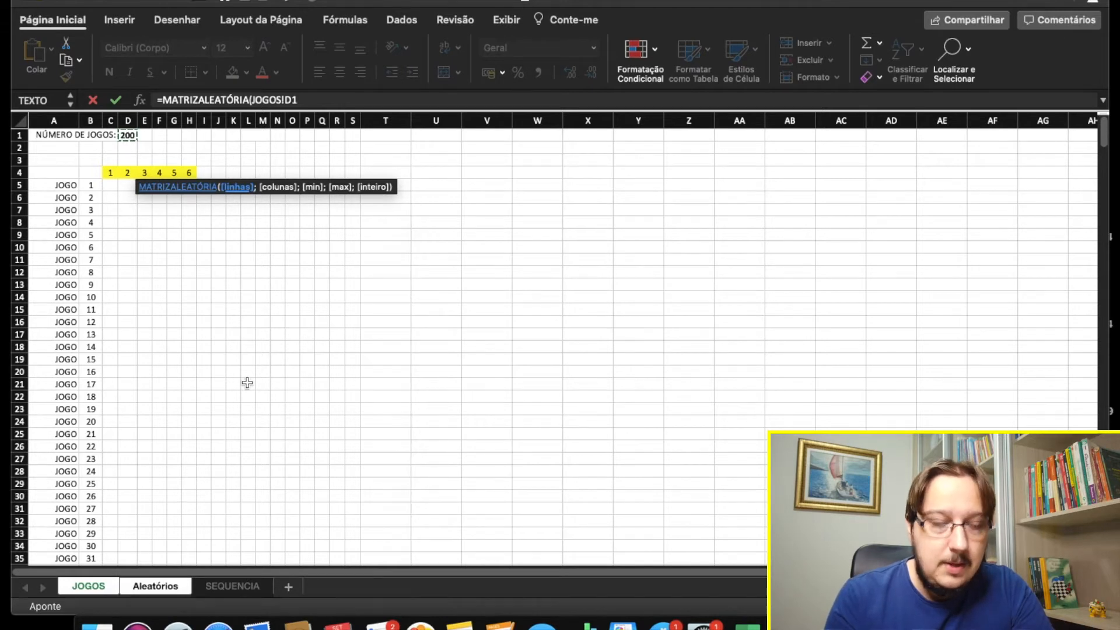
type(";")
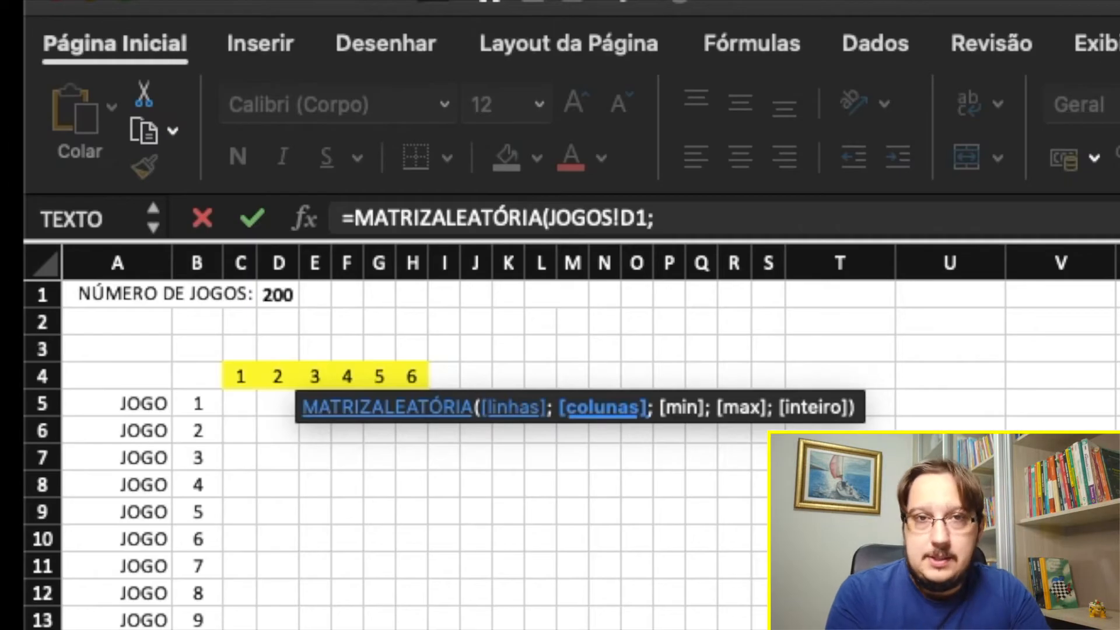
type("6")
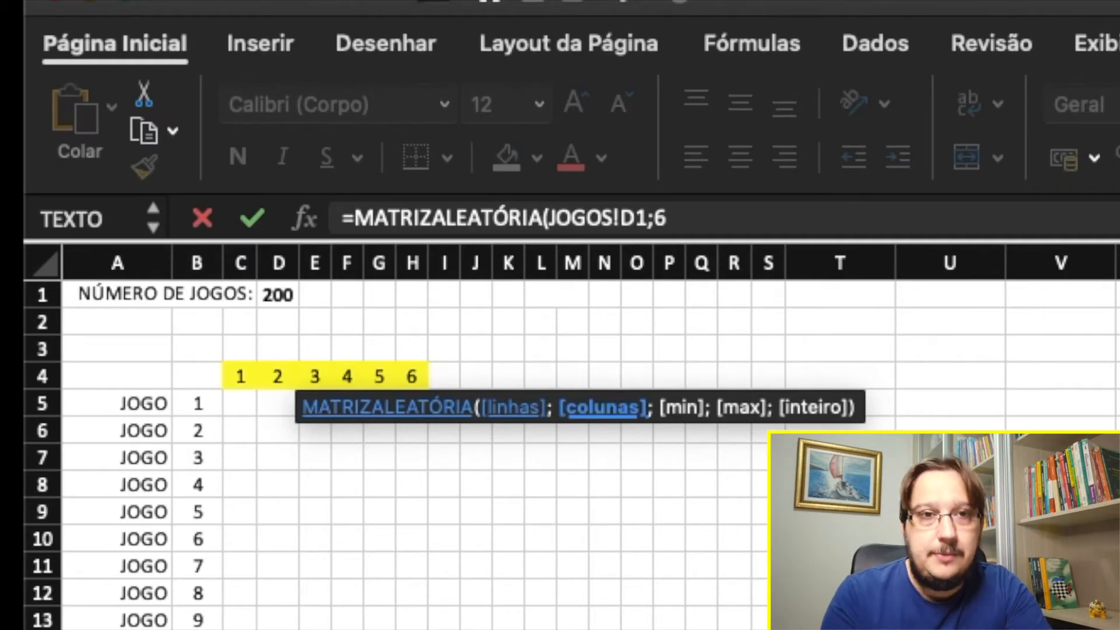
type("0")
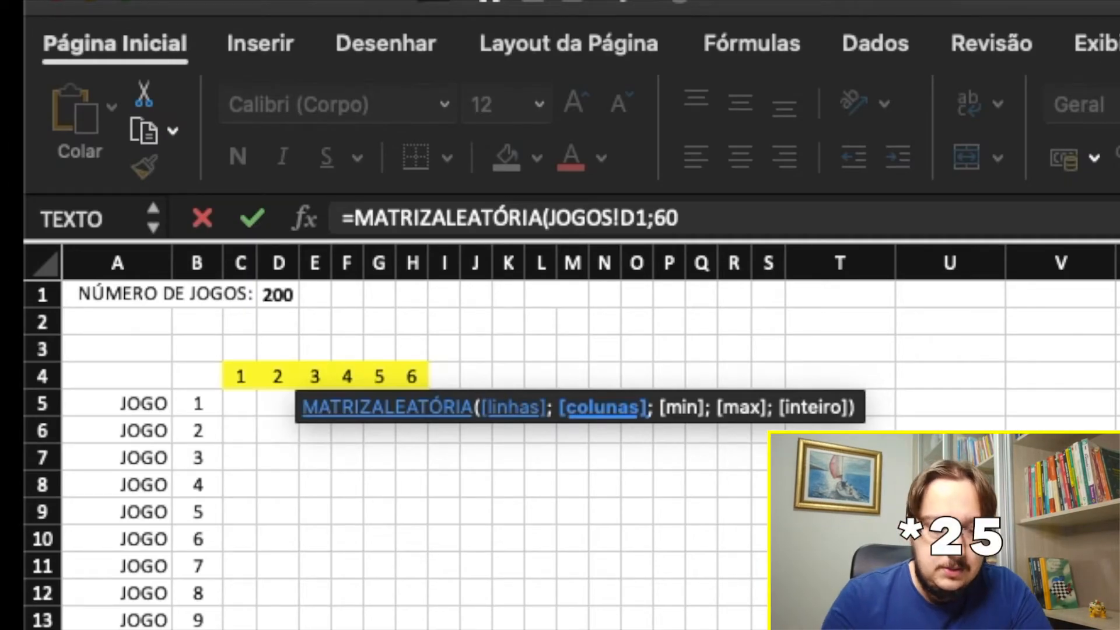
type(")")
key("Return")
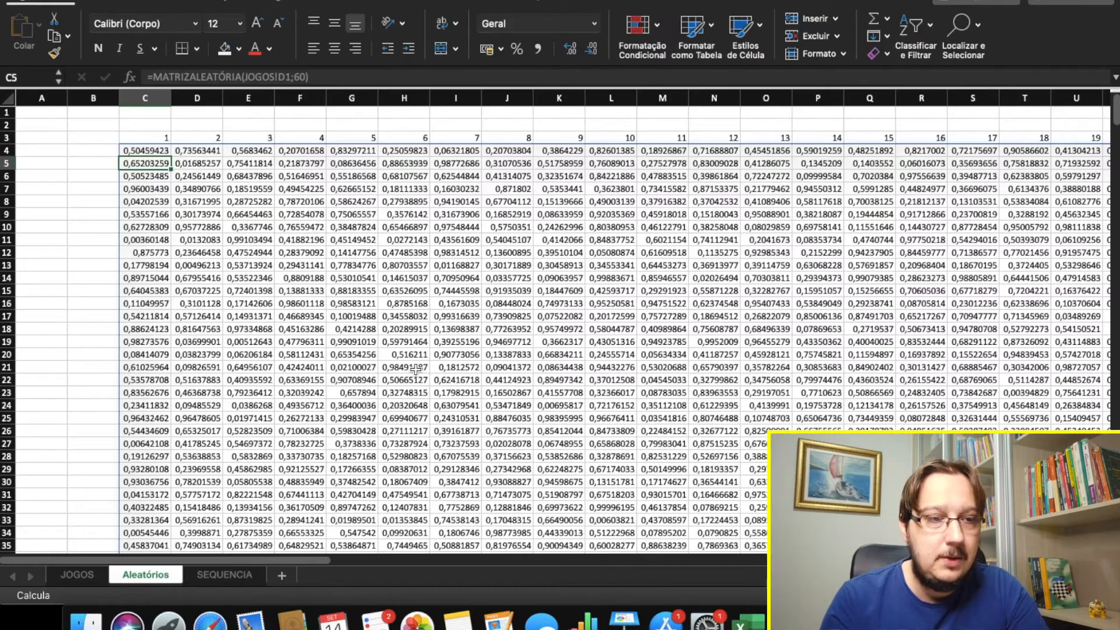
scroll(387, 392, "down", 20)
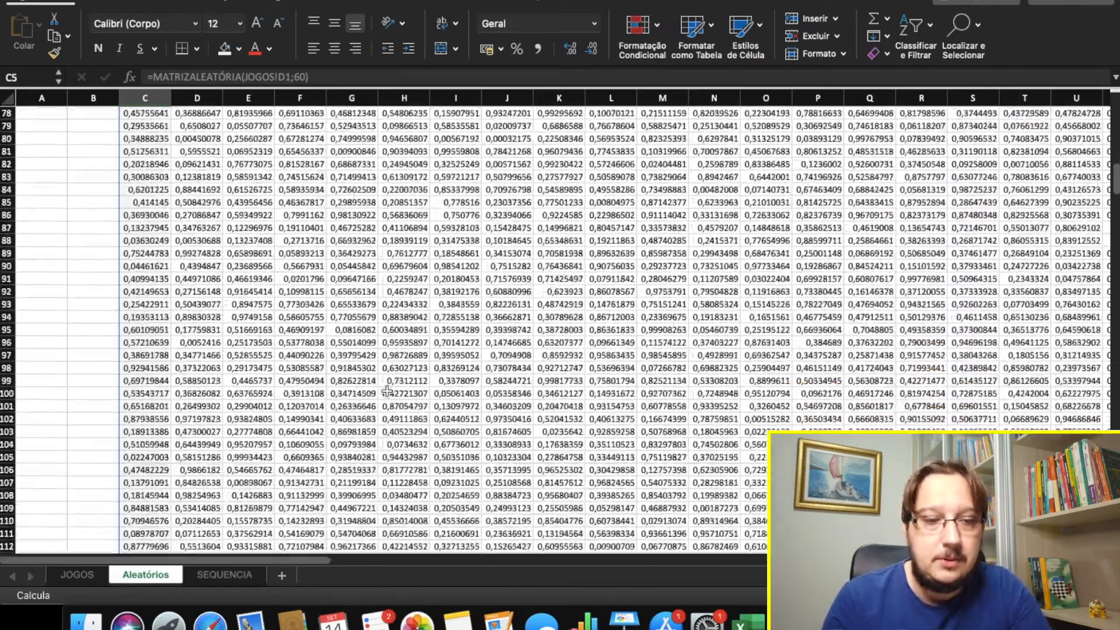
scroll(386, 392, "up", 20)
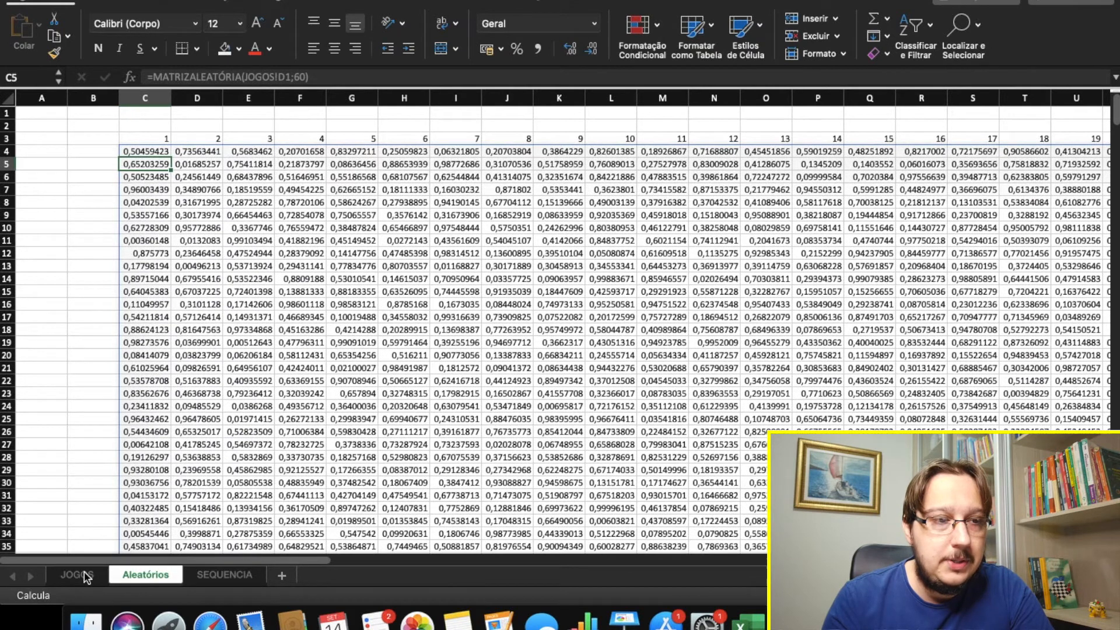
Set the number of games in D1 of JOGOS to 10 and check the random grid on Aleatórios through column BJ.
left_click(77, 574)
left_click(116, 118)
type("10")
key("Return")
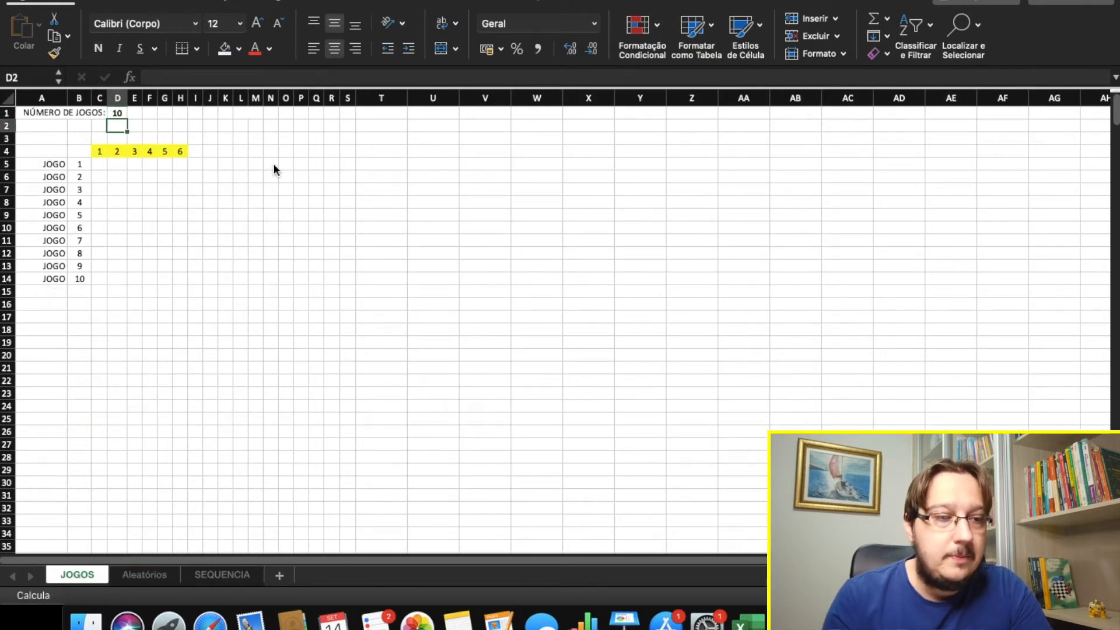
left_click(139, 575)
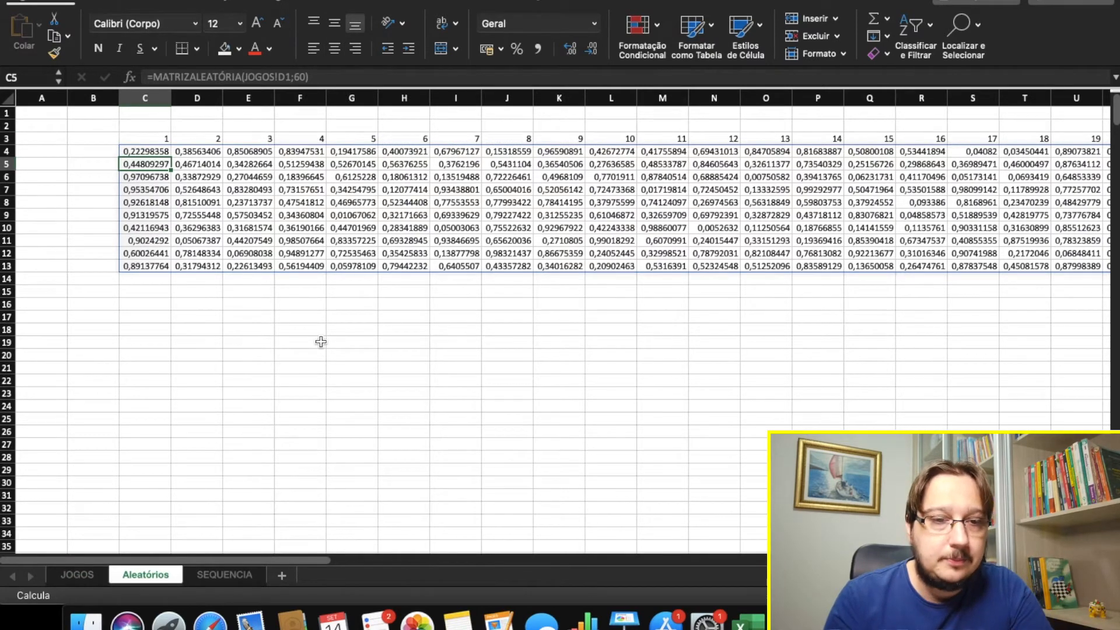
scroll(321, 342, "right", 15)
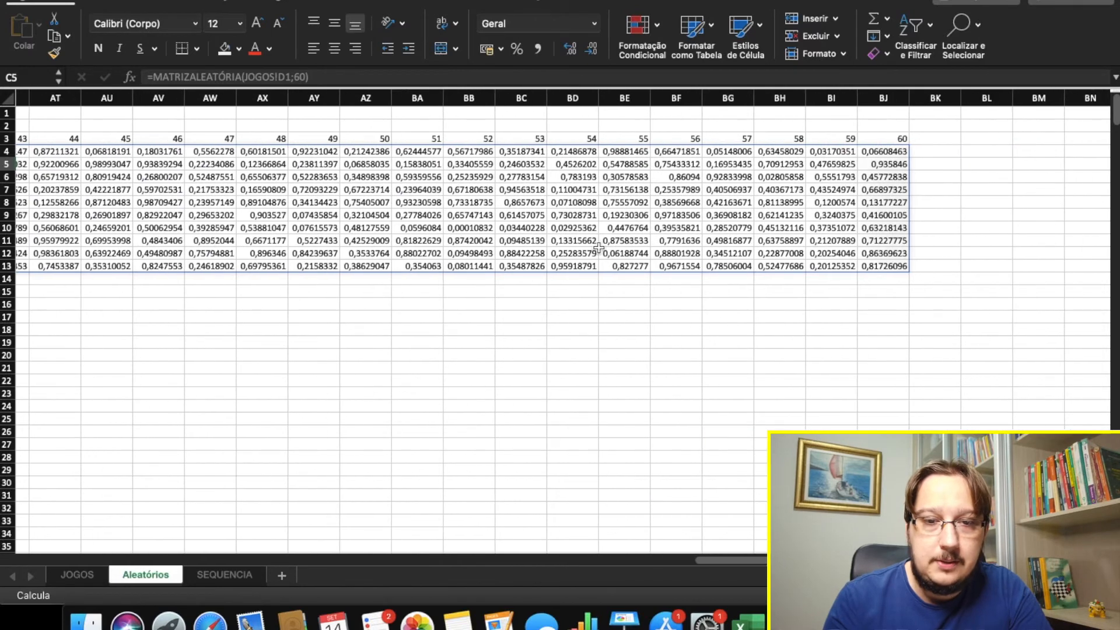
scroll(452, 324, "left", 20)
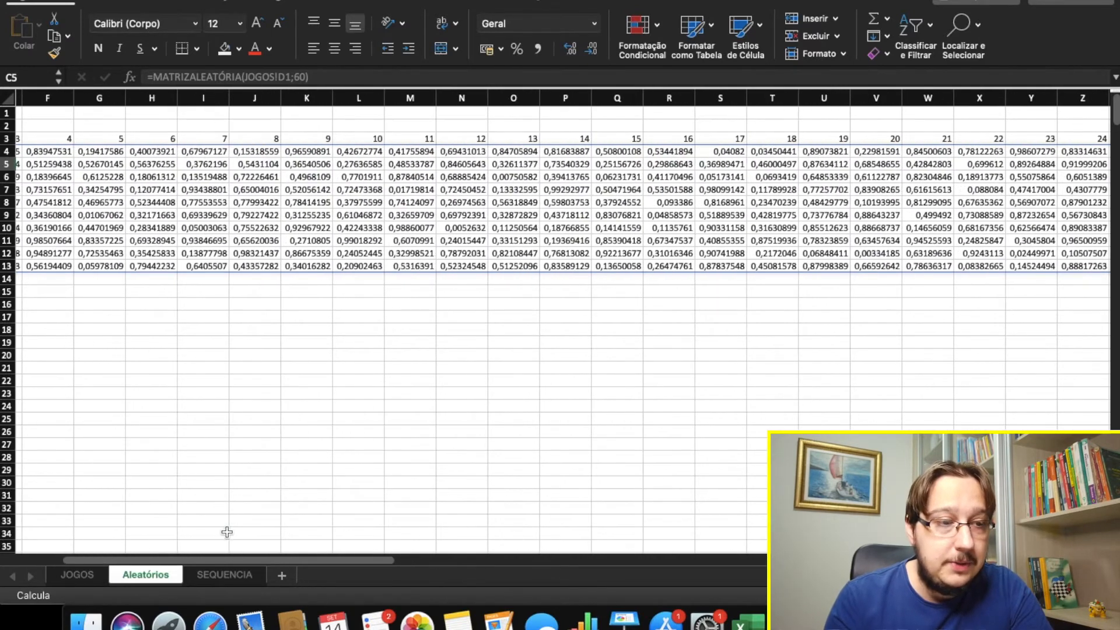
left_click(227, 532)
scroll(227, 531, "left", 5)
scroll(250, 397, "up", 1)
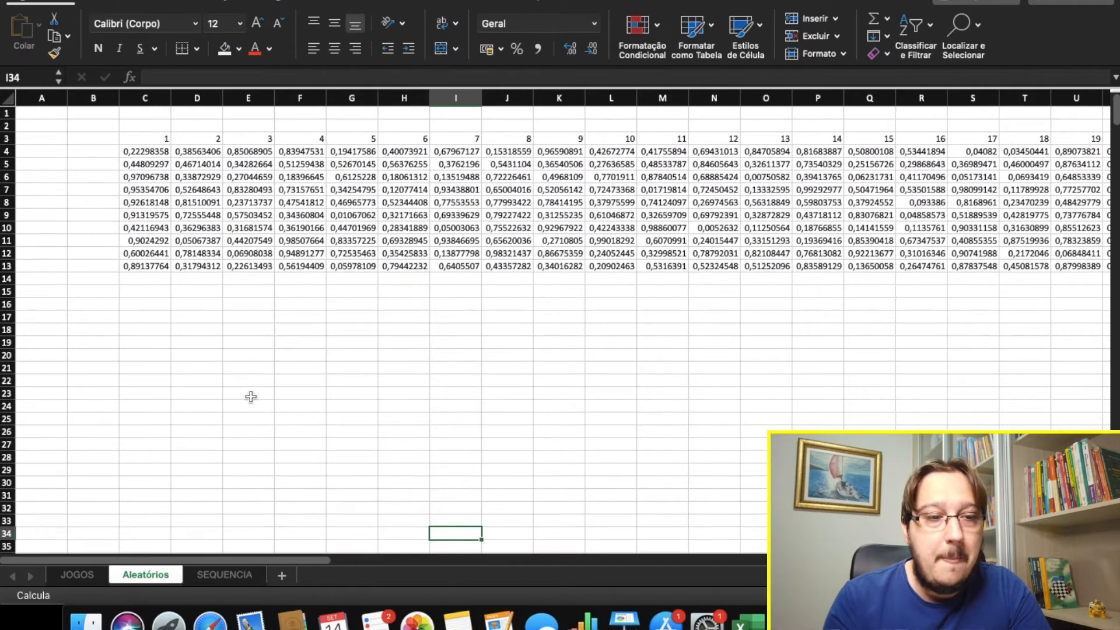
Test the random grid on Aleatórios by setting the number of games in D1 of JOGOS to 1.
left_click(7, 151)
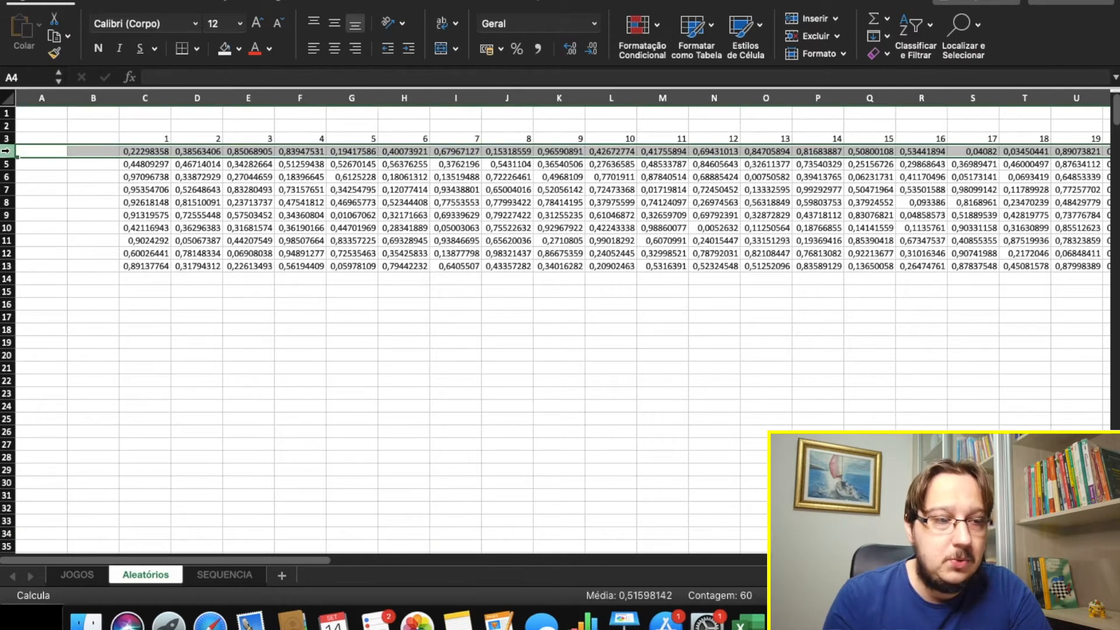
left_click(78, 575)
key("Up")
type("1")
key("Return")
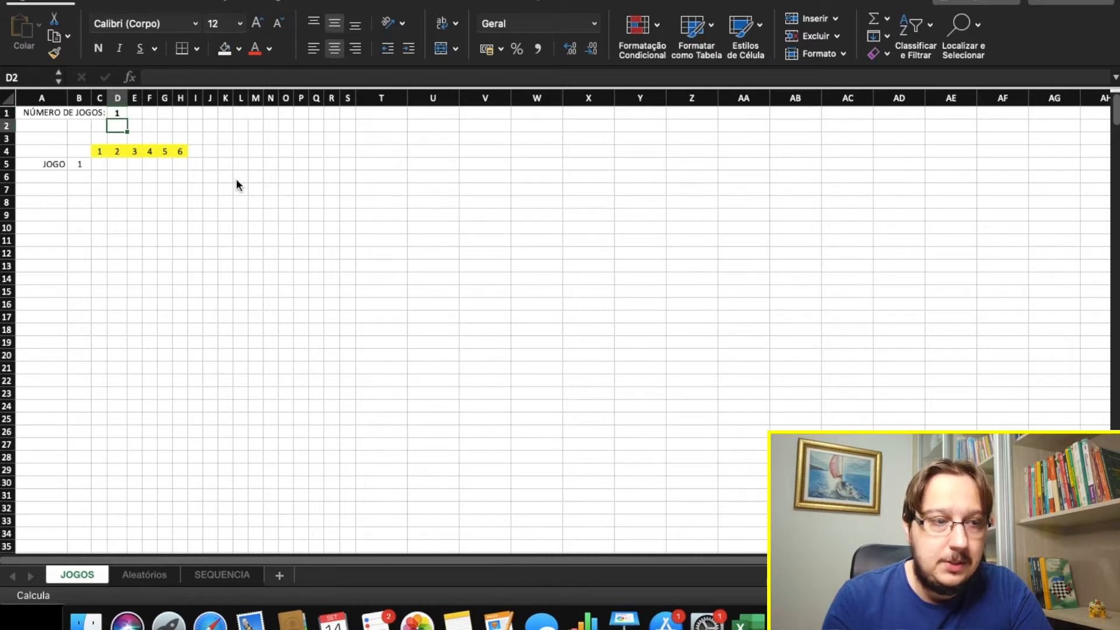
left_click(146, 576)
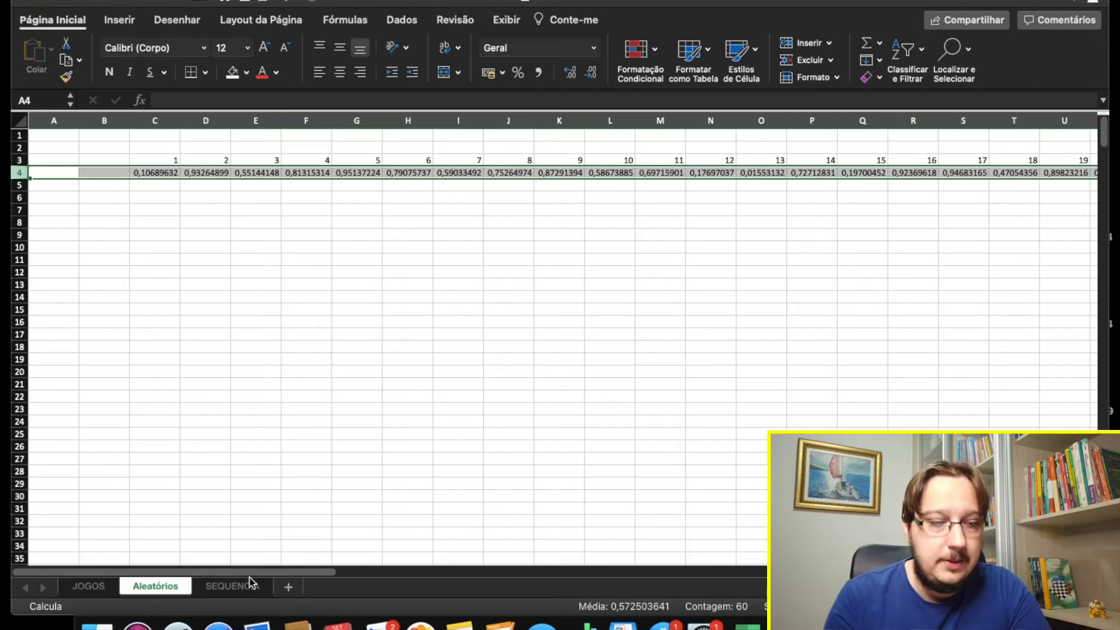
In cell C4 of SEQUENCIA, enter an ORDEM.EQ formula ranking Aleatórios!C4 within the range Aleatórios!C4:BJ4.
left_click(239, 592)
left_click(157, 172)
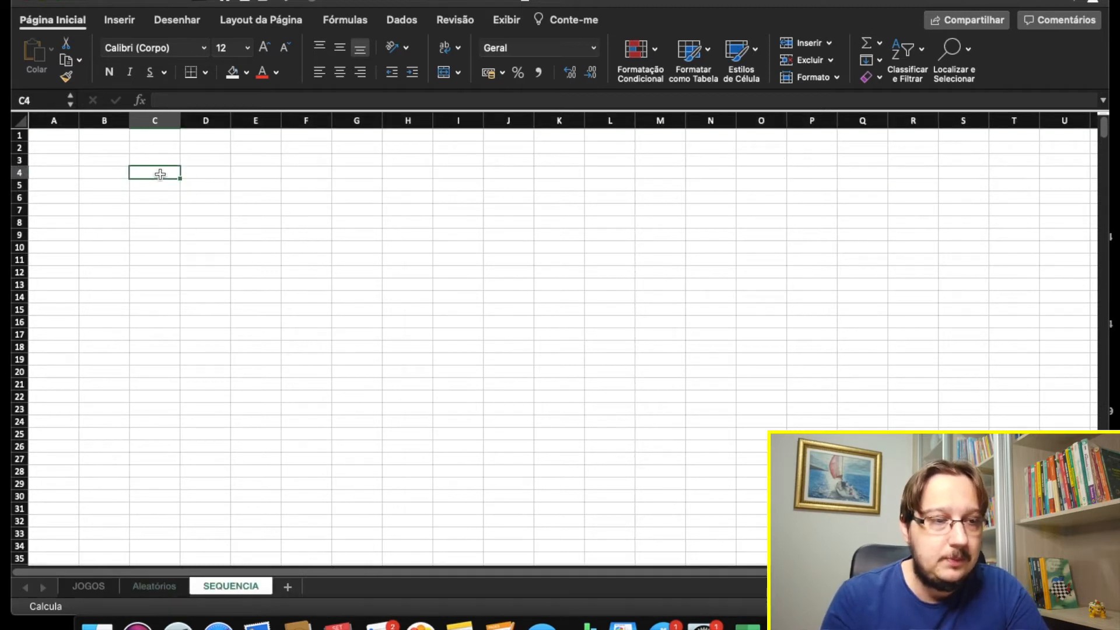
type("=ORDEM")
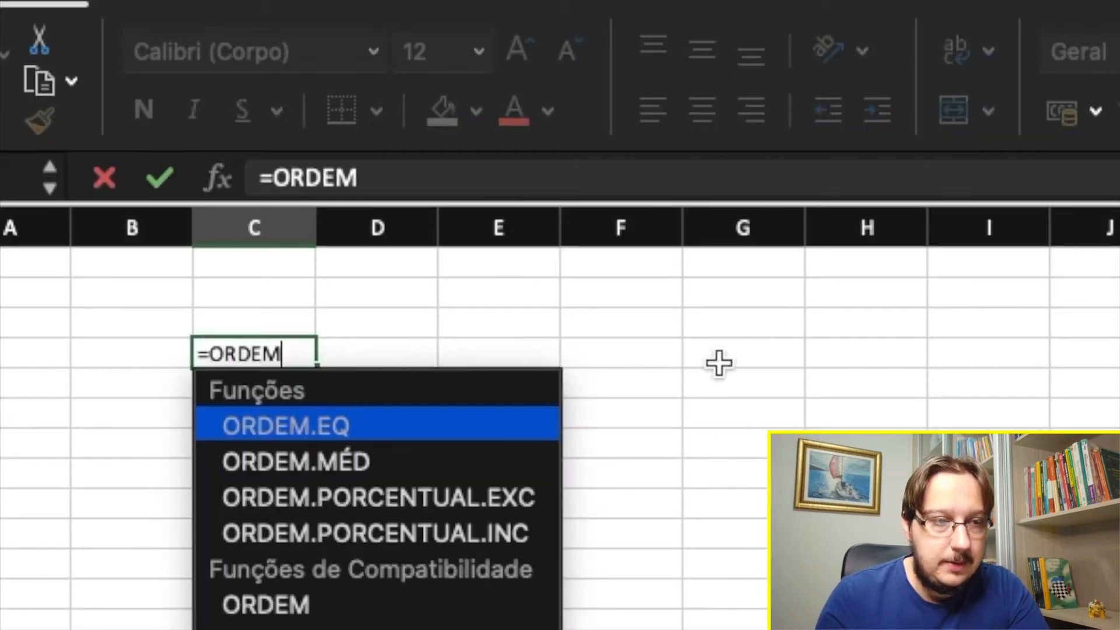
double_click(326, 420)
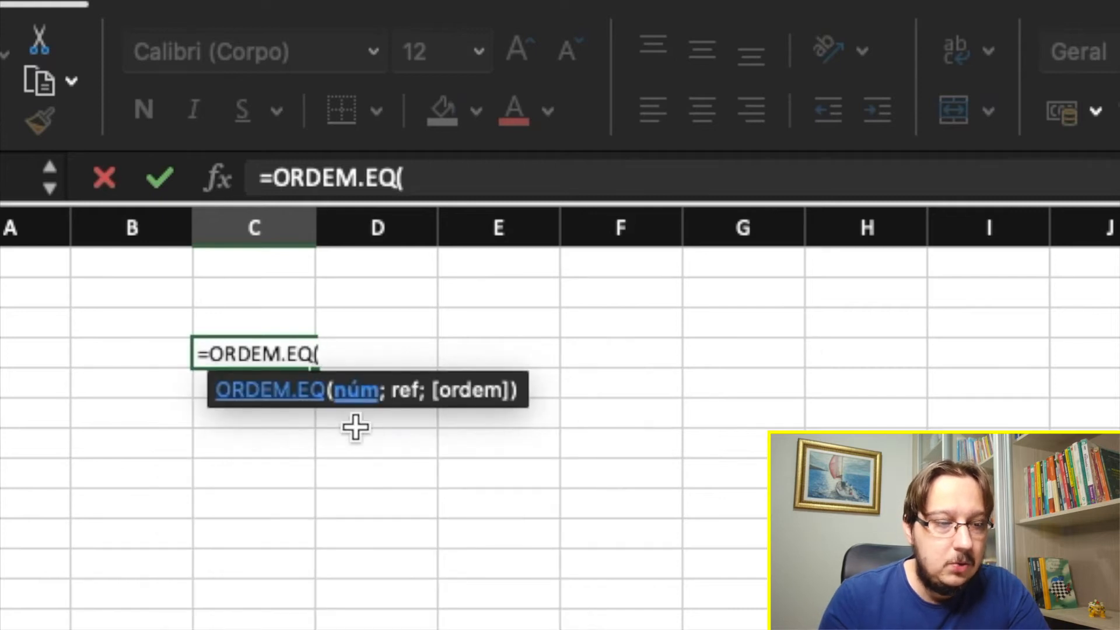
left_click(278, 628)
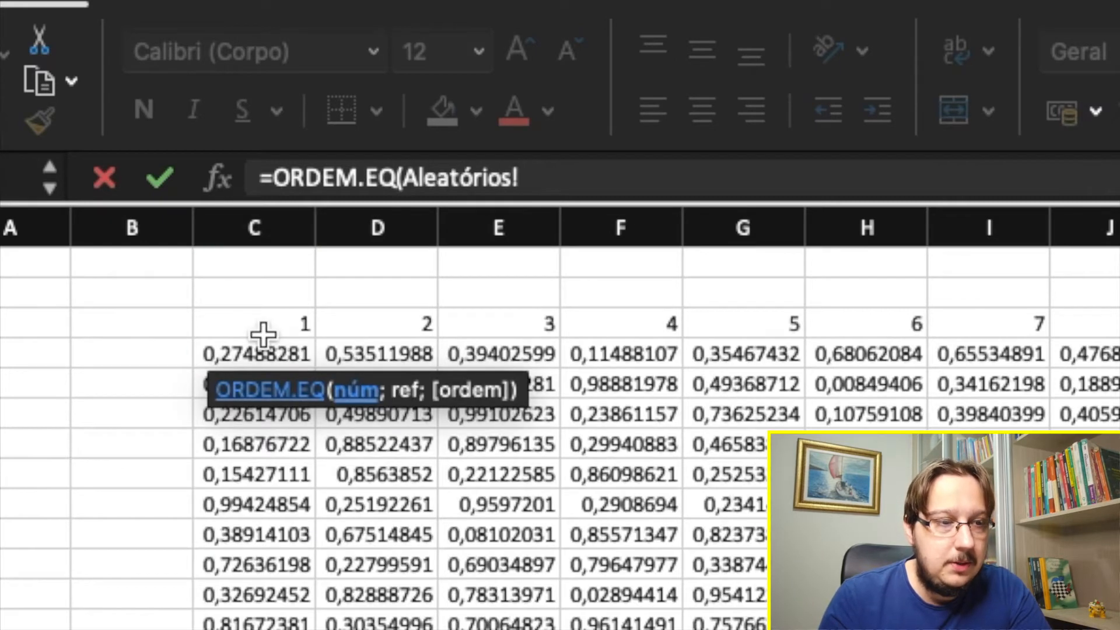
left_click(262, 353)
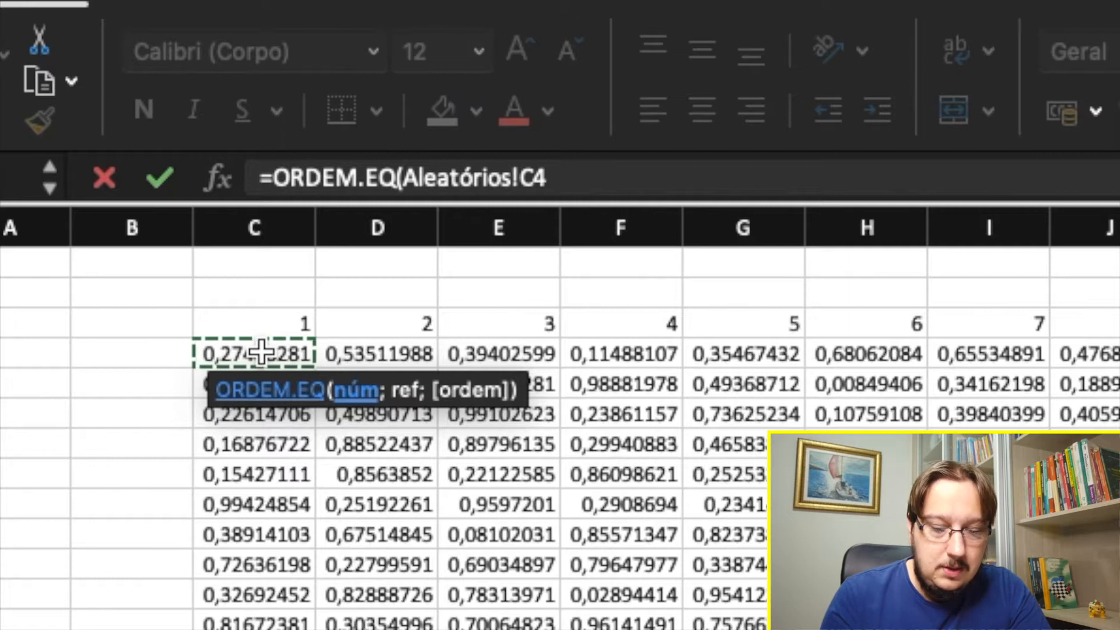
type(";")
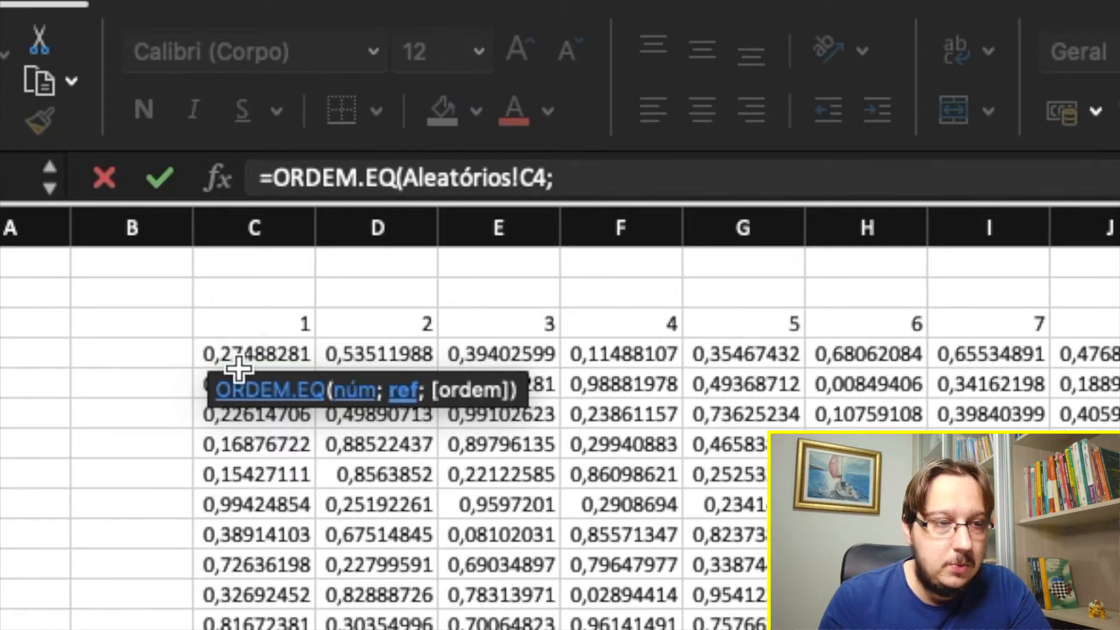
left_click_drag(254, 354, 1119, 374)
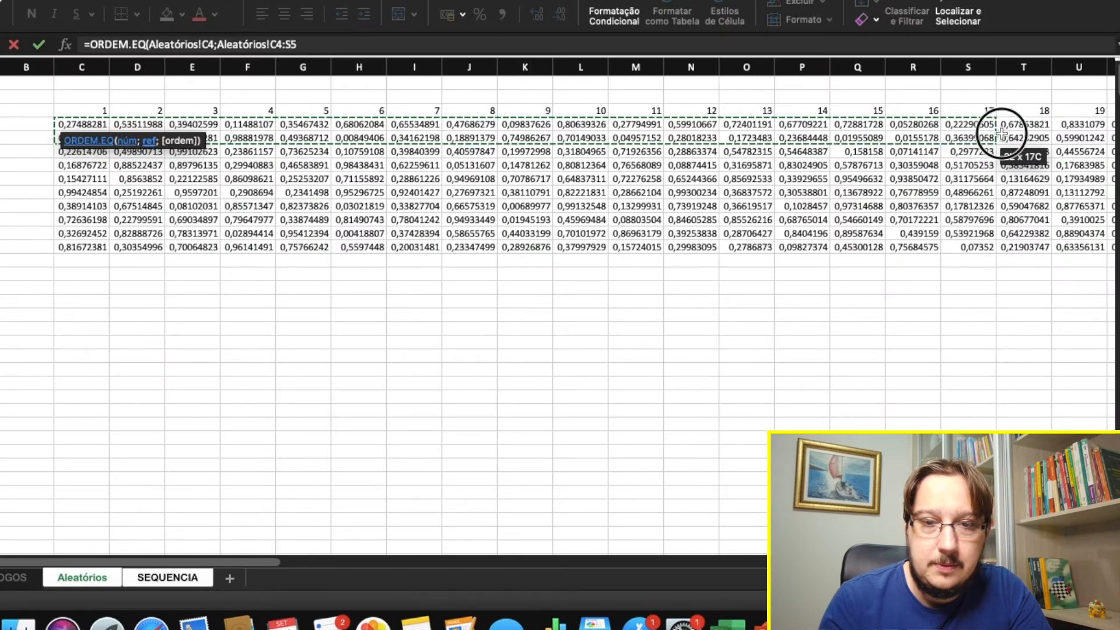
left_click_drag(1001, 133, 1030, 128)
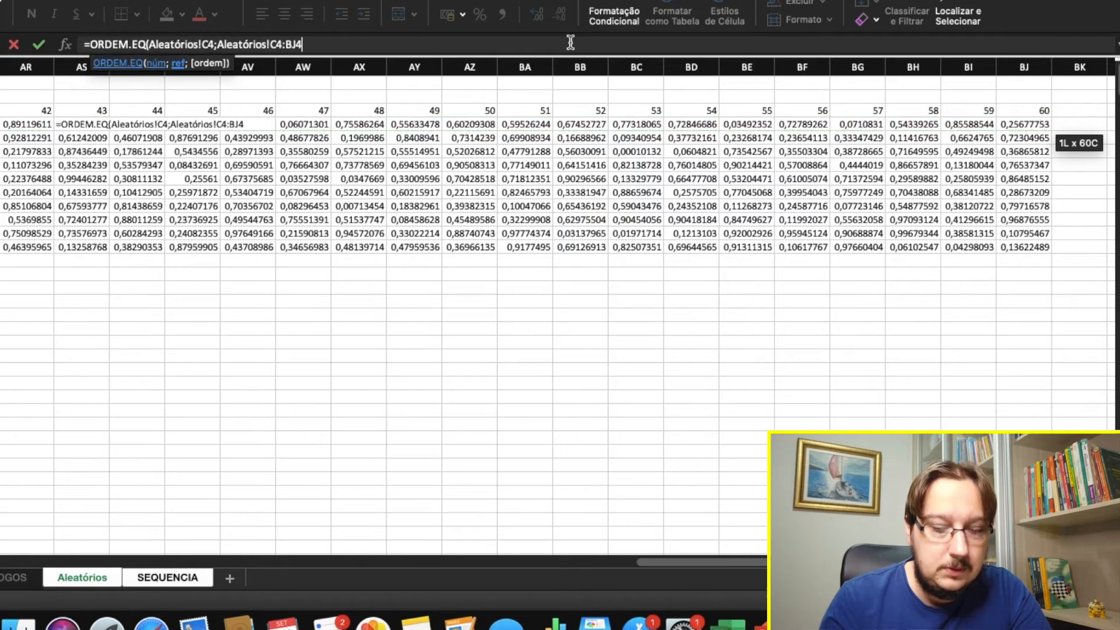
key("Return")
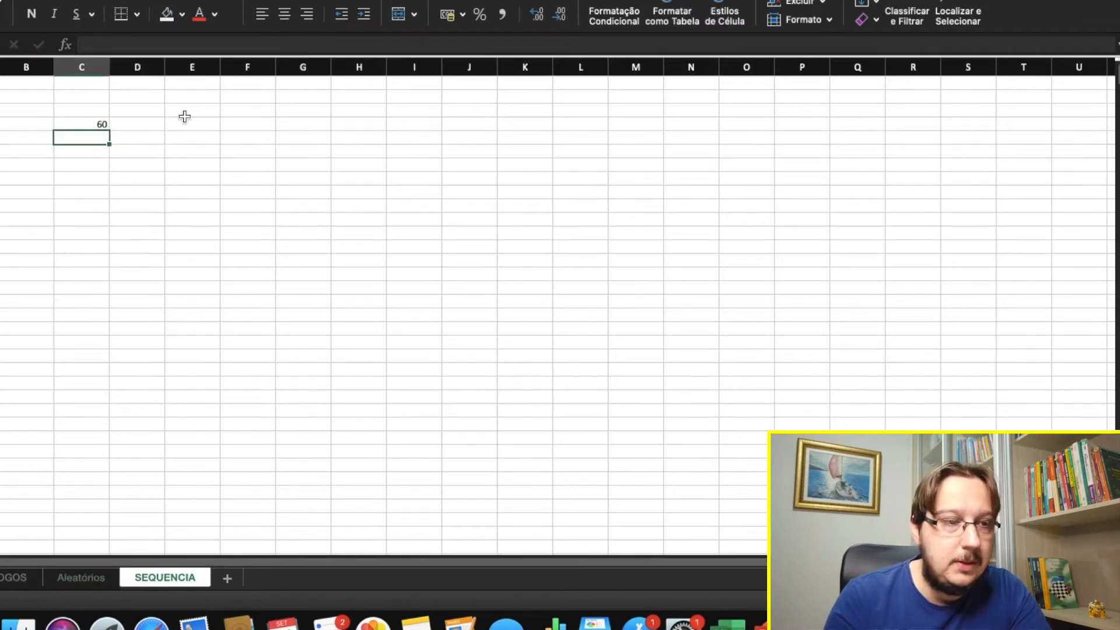
Lock the columns of C4's ranking range as Aleatórios!$C4:$BJ4 and fill the formula across to H4 on SEQUENCIA.
left_click(93, 124)
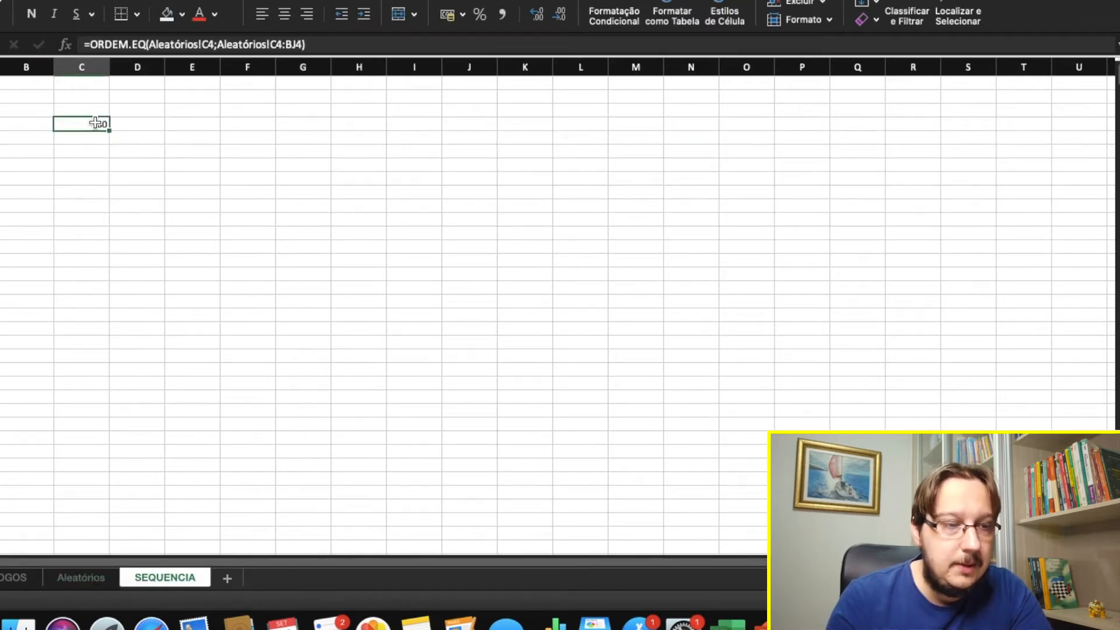
left_click(94, 578)
scroll(73, 239, "left", 15)
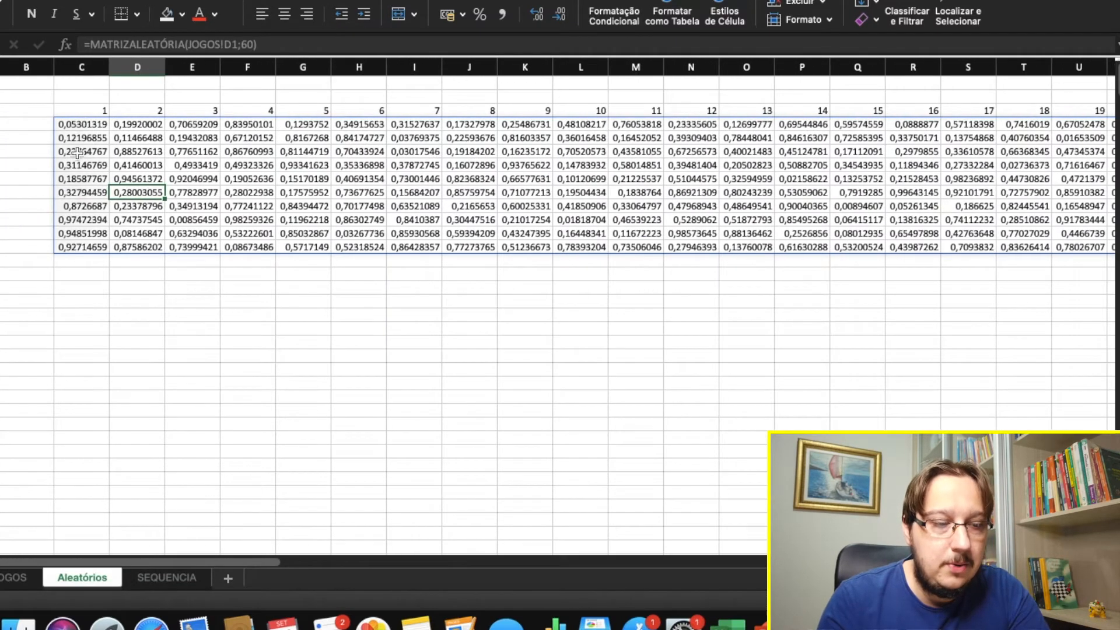
left_click(155, 578)
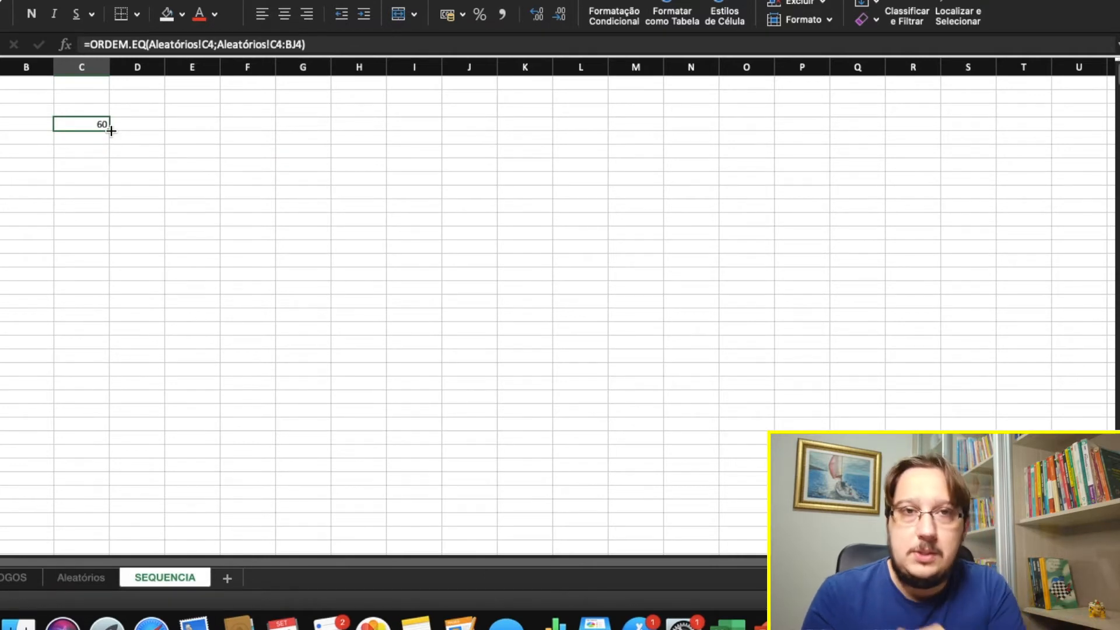
left_click(270, 45)
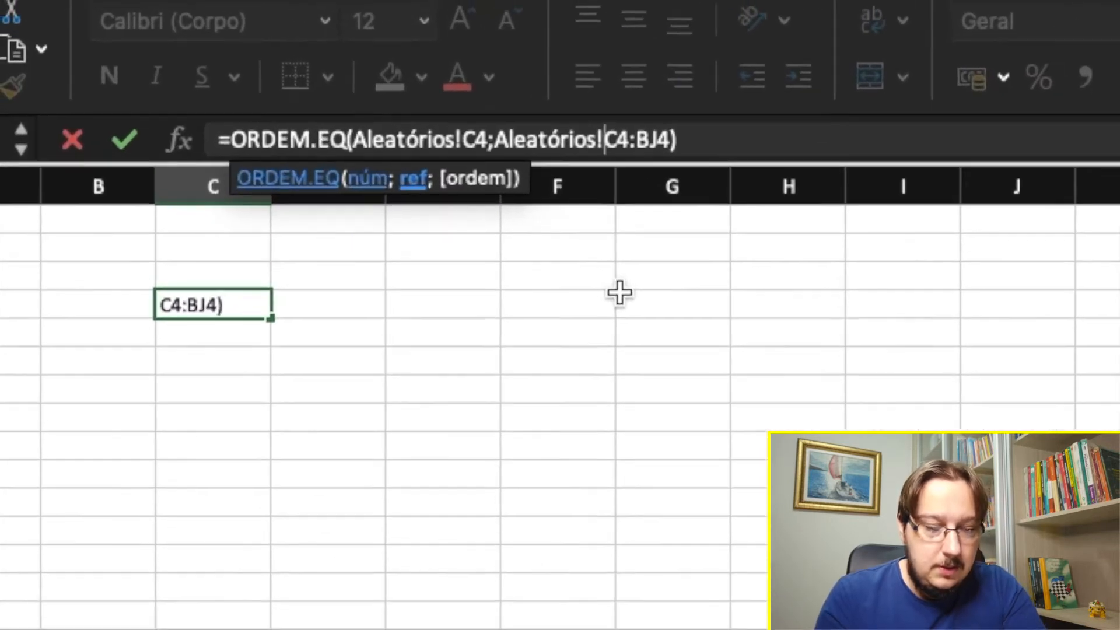
type("$")
key("Right")
key("Right")
key("Right")
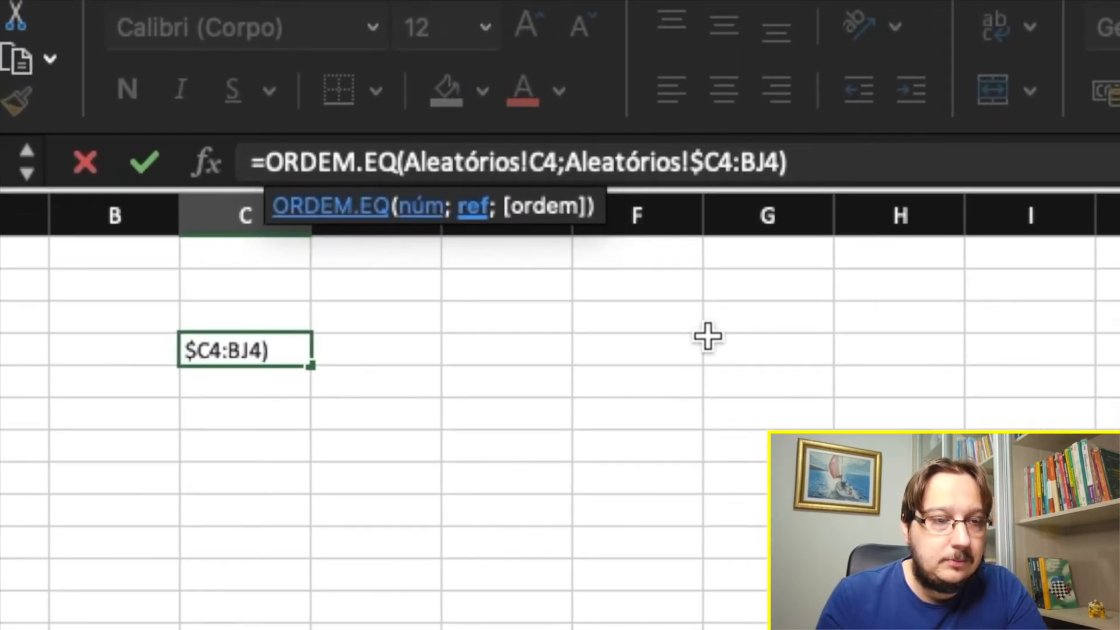
type("$")
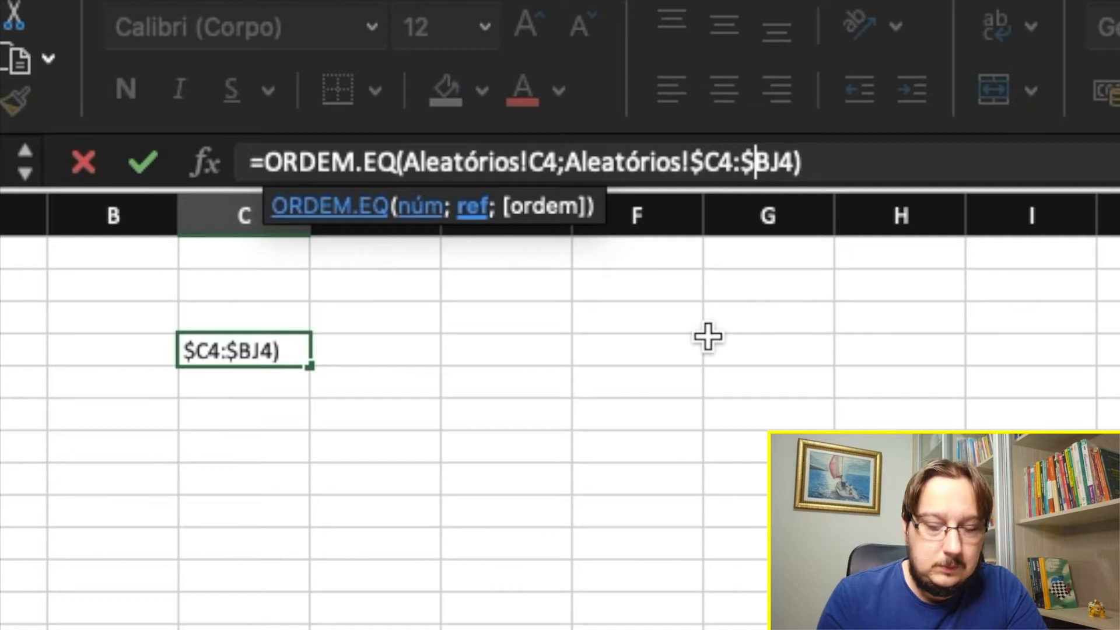
key("Return")
key("Up")
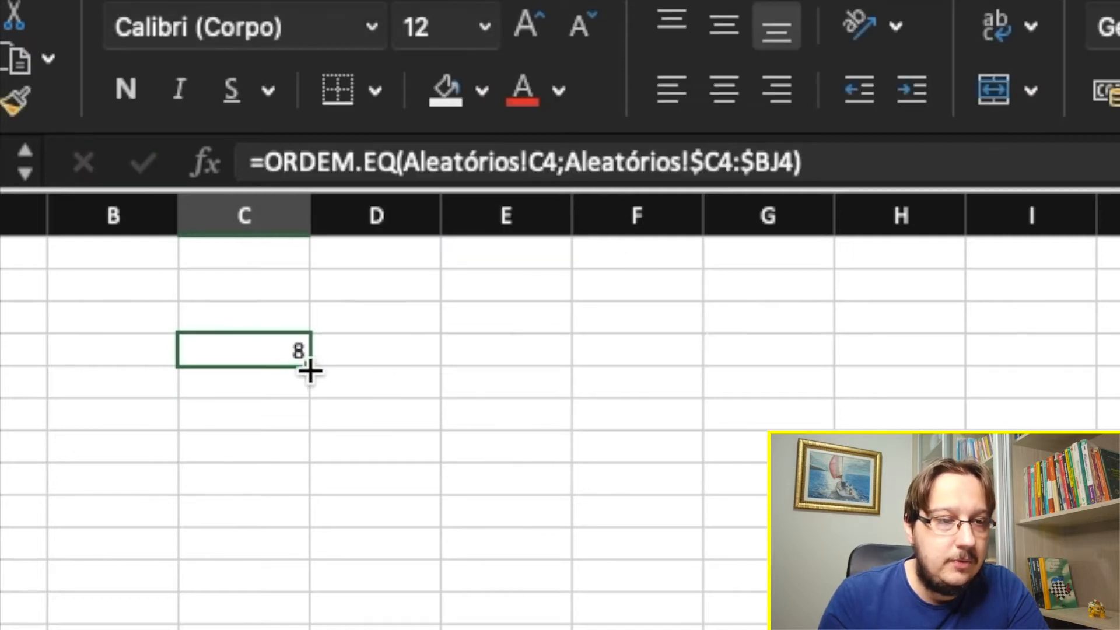
left_click_drag(309, 367, 901, 364)
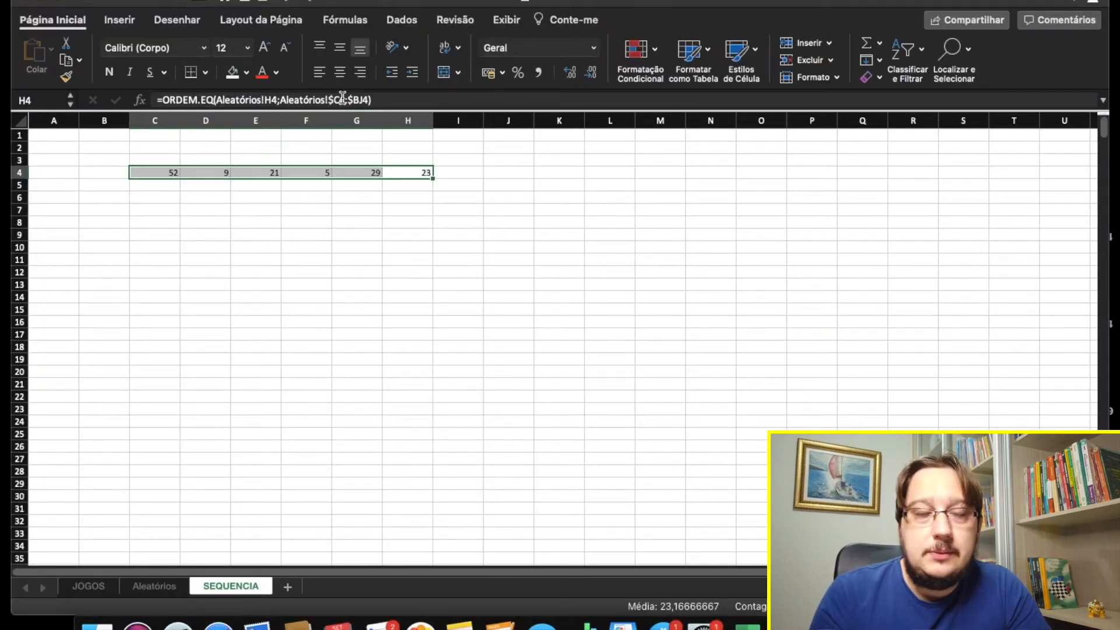
Fill the ORDEM.EQ formulas in C4:H4 of SEQUENCIA down through the game rows, well past row 200.
left_click(400, 196)
left_click_drag(168, 172, 418, 455)
scroll(480, 302, "up", 15)
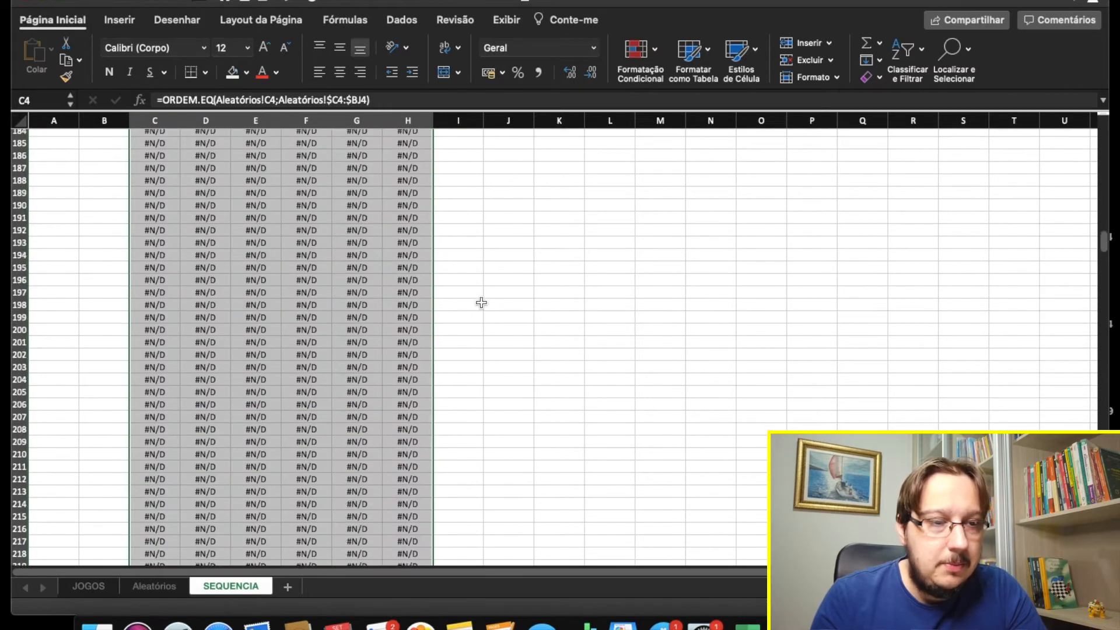
scroll(496, 425, "up", 20)
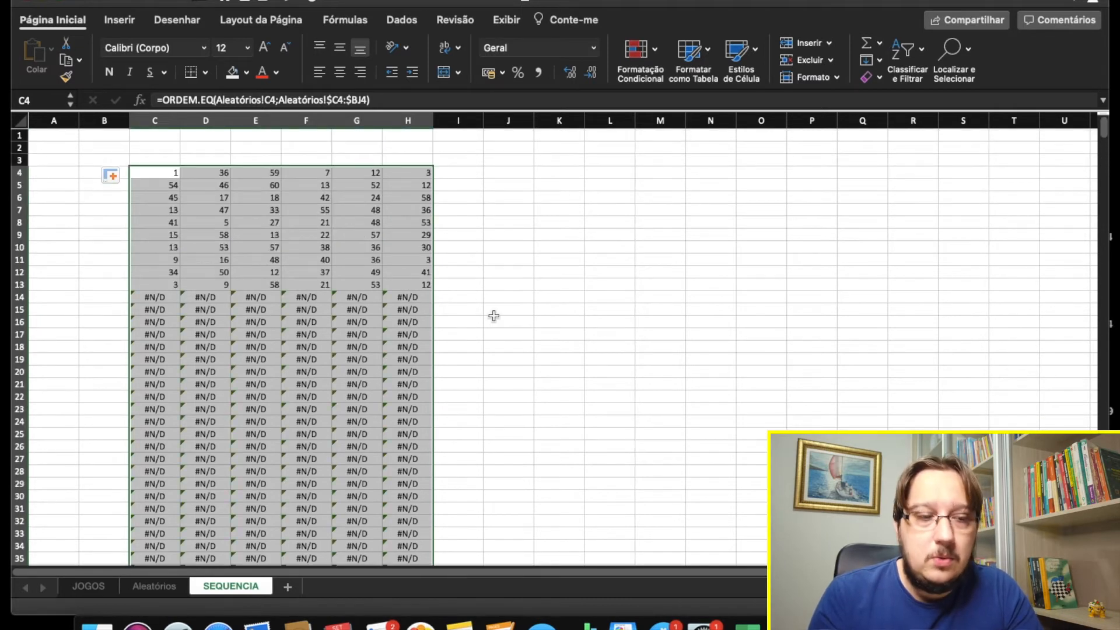
Test the rankings on SEQUENCIA by setting the number of games in D1 of JOGOS to 20.
left_click(88, 587)
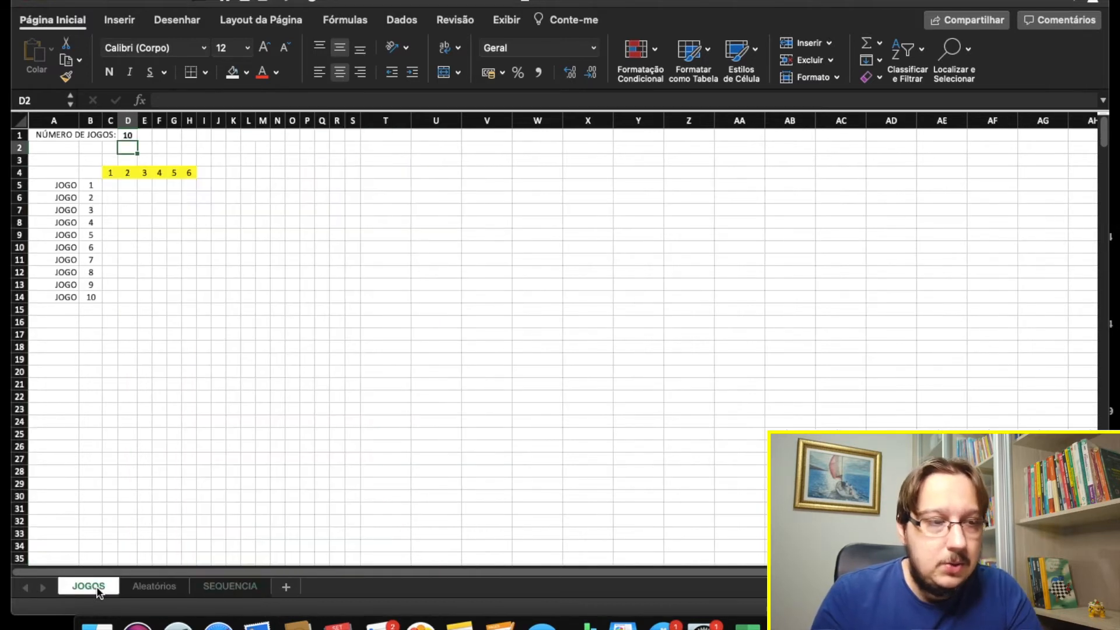
left_click(128, 136)
type("20")
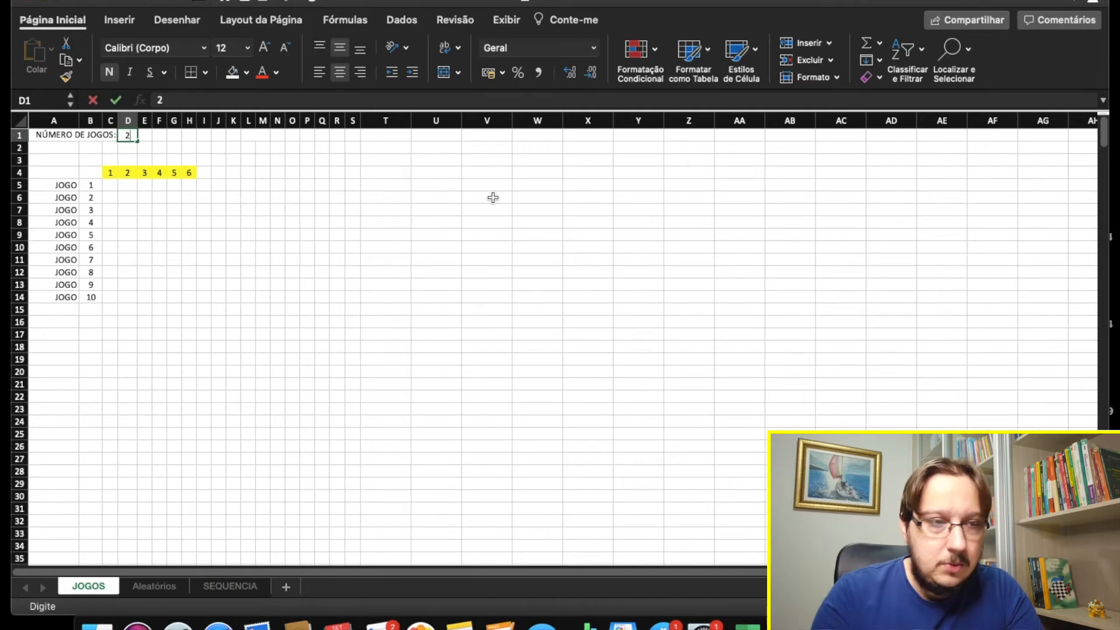
key("Return")
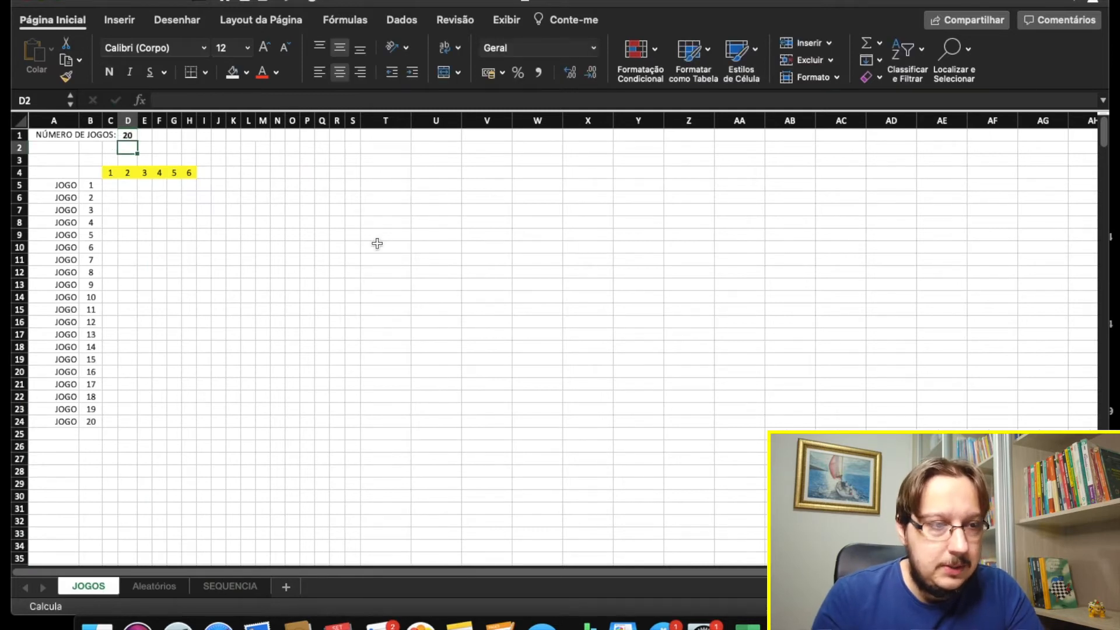
left_click(228, 587)
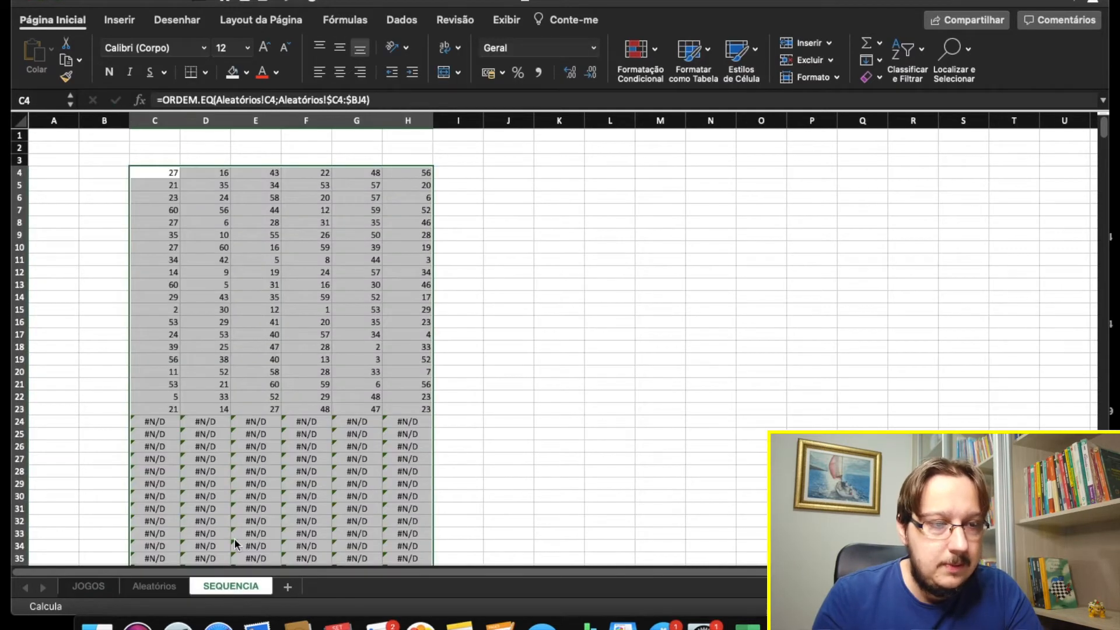
Set the number of games in D1 of JOGOS to 100 and check how far the rankings extend on SEQUENCIA.
left_click(107, 586)
left_click(129, 135)
type("100")
key("Return")
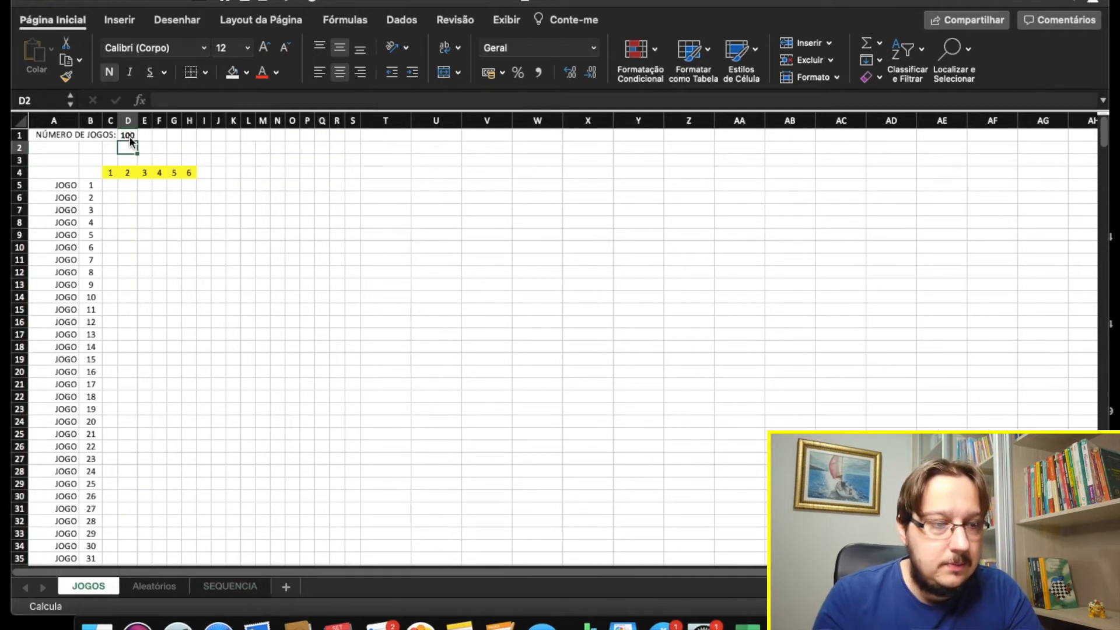
left_click(231, 586)
scroll(220, 443, "down", 15)
scroll(221, 443, "down", 5)
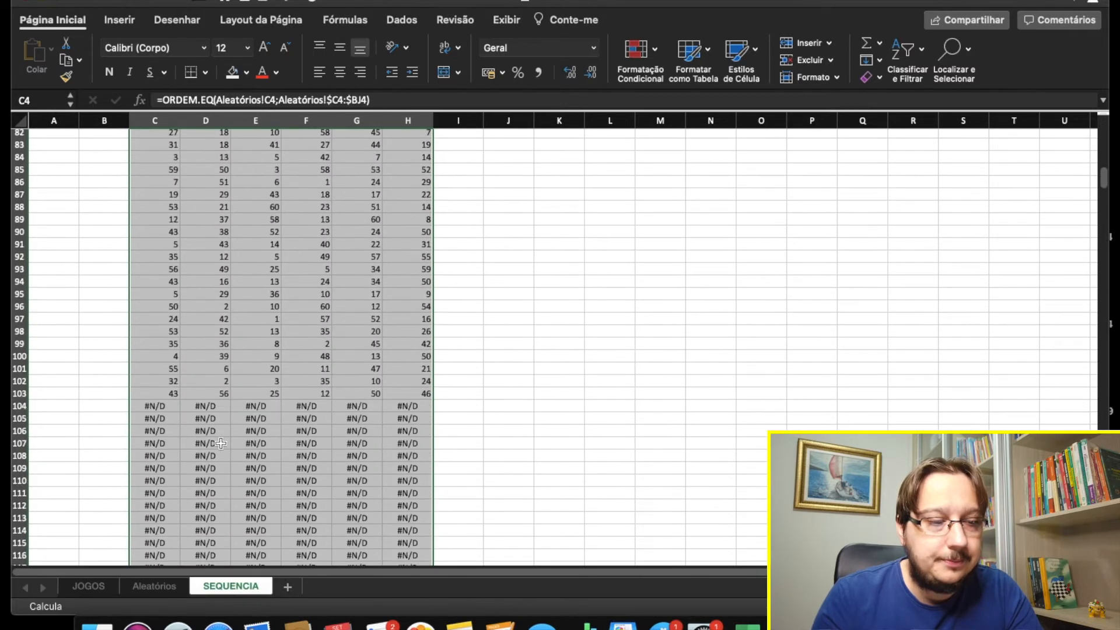
scroll(221, 443, "up", 20)
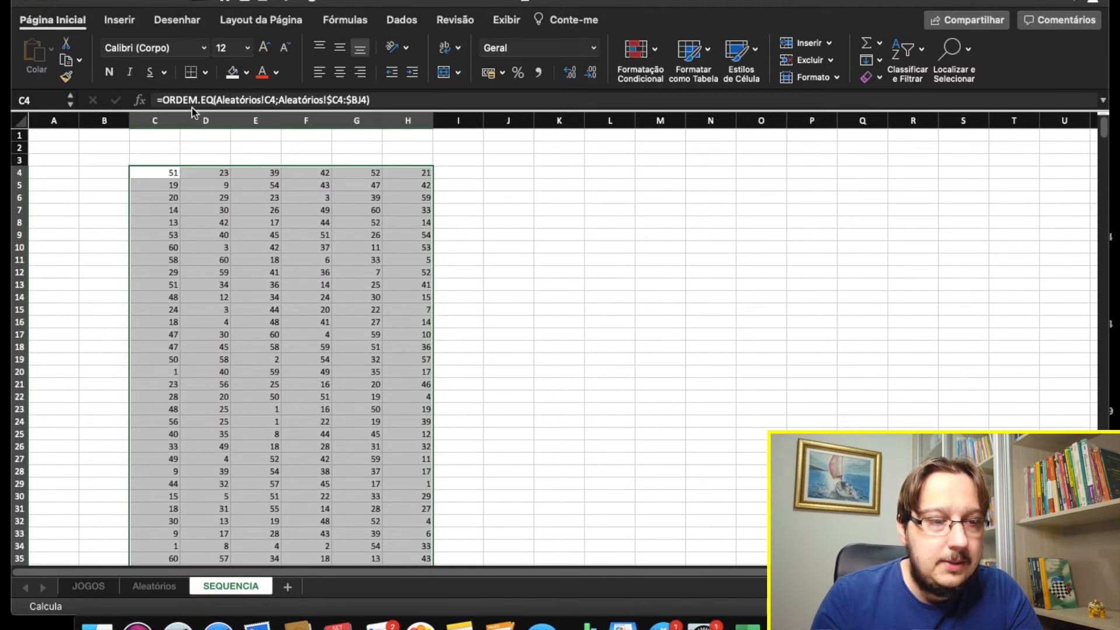
In cell C5 of JOGOS, enter the formula =MENOR(SEQUENCIA!C4:H4;JOGOS!C4).
left_click(84, 587)
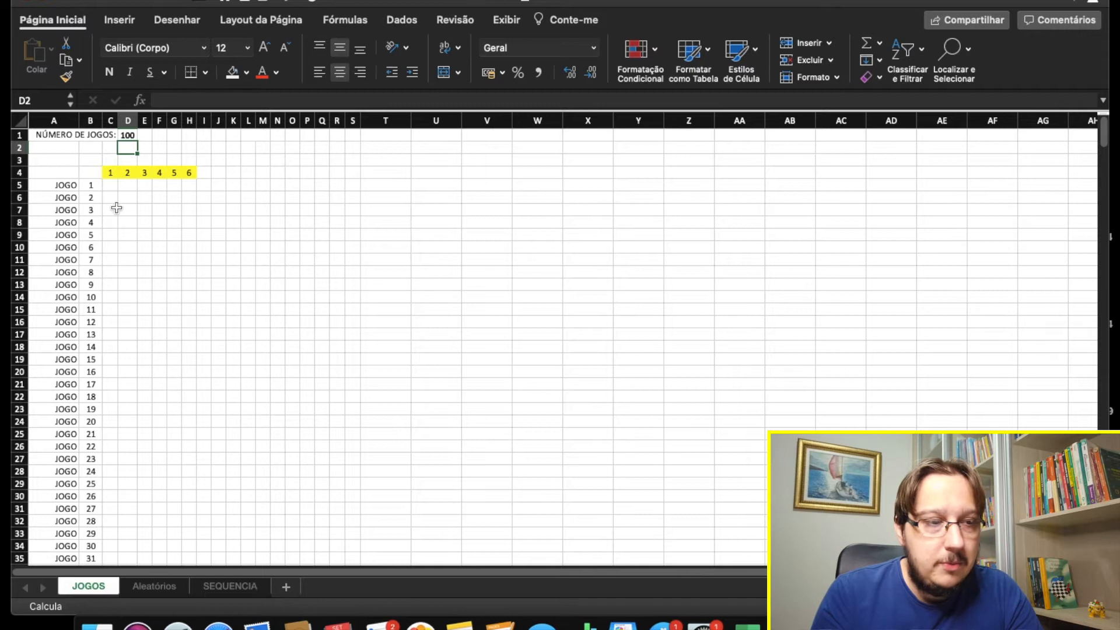
left_click(112, 184)
type("=MEN")
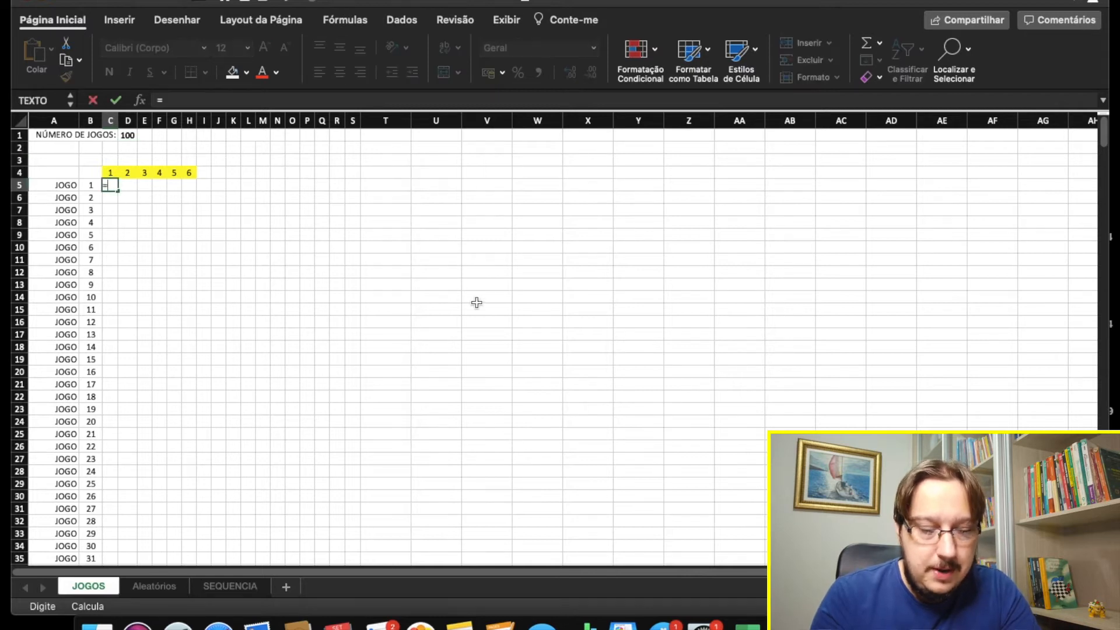
type("OR")
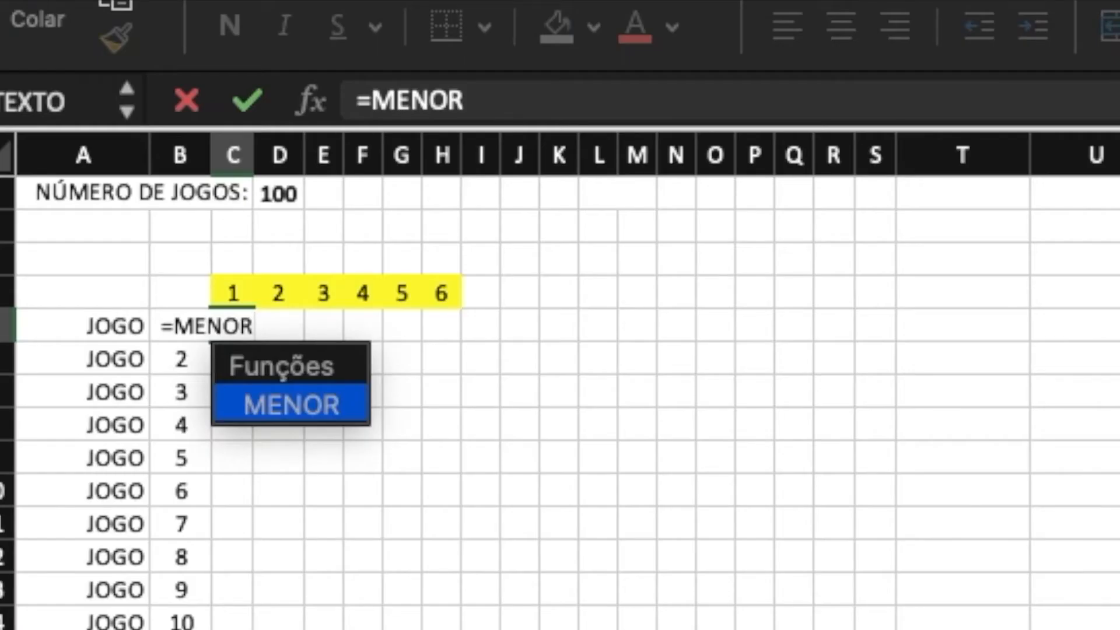
type("(")
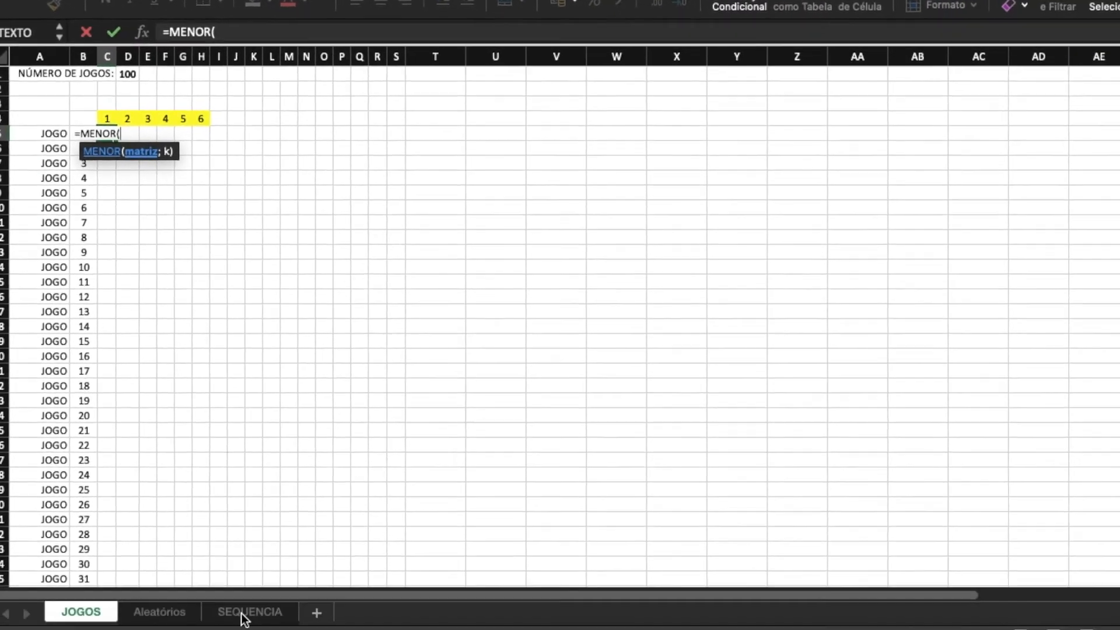
left_click(247, 615)
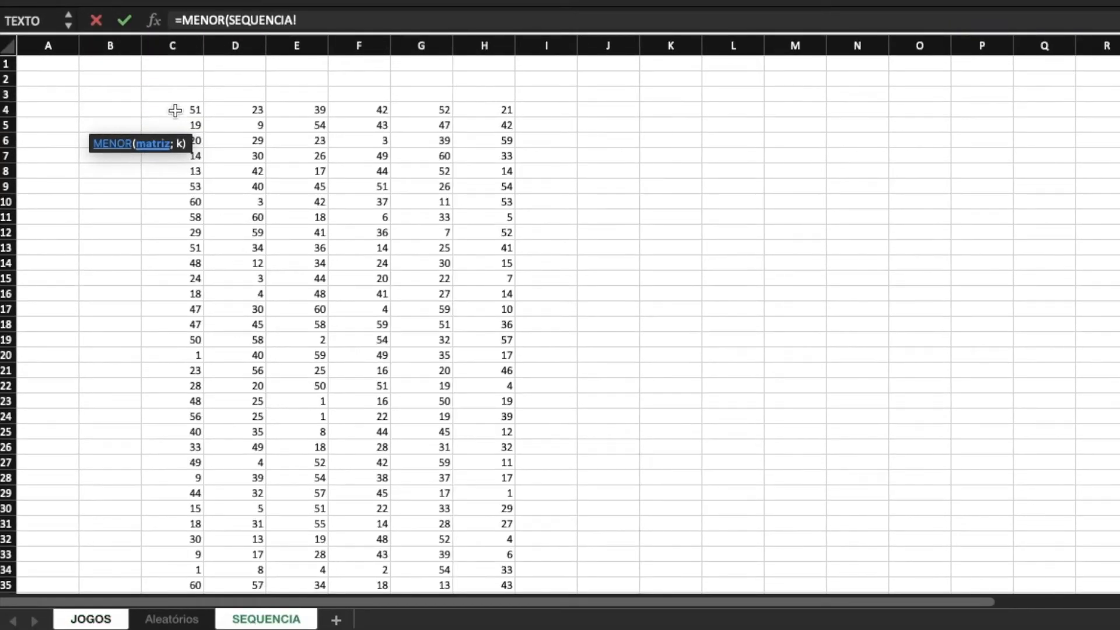
left_click_drag(175, 111, 486, 104)
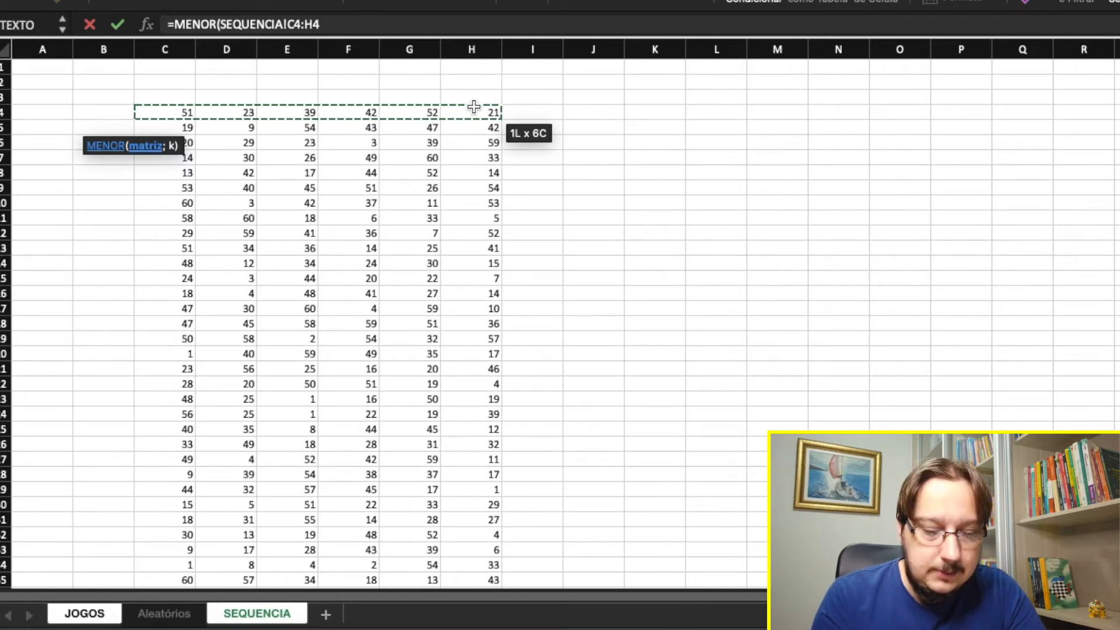
type(";")
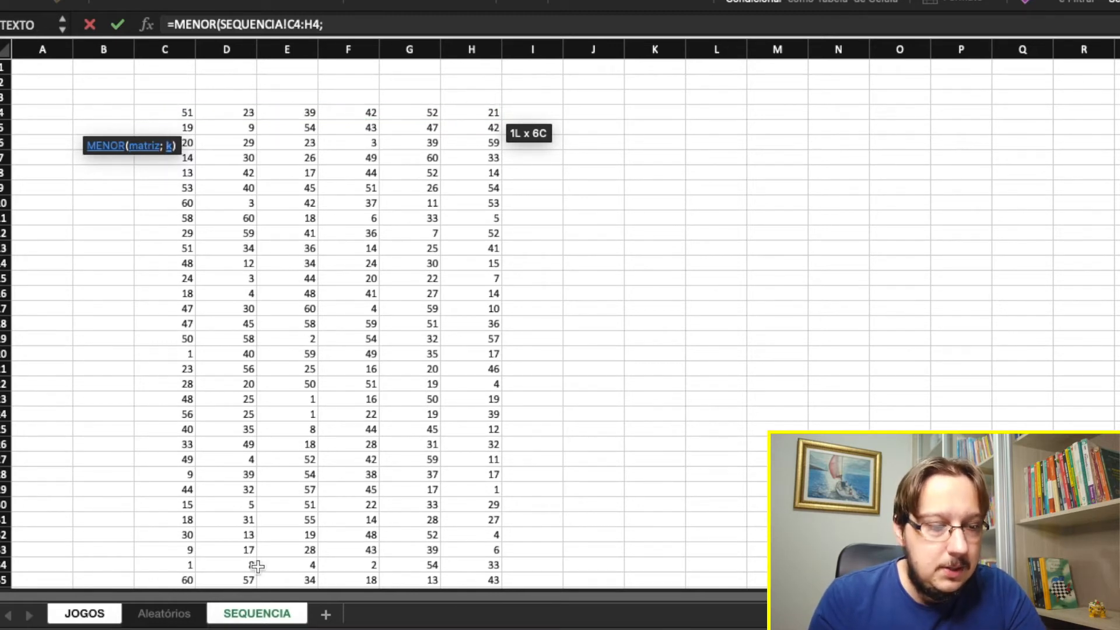
left_click(98, 615)
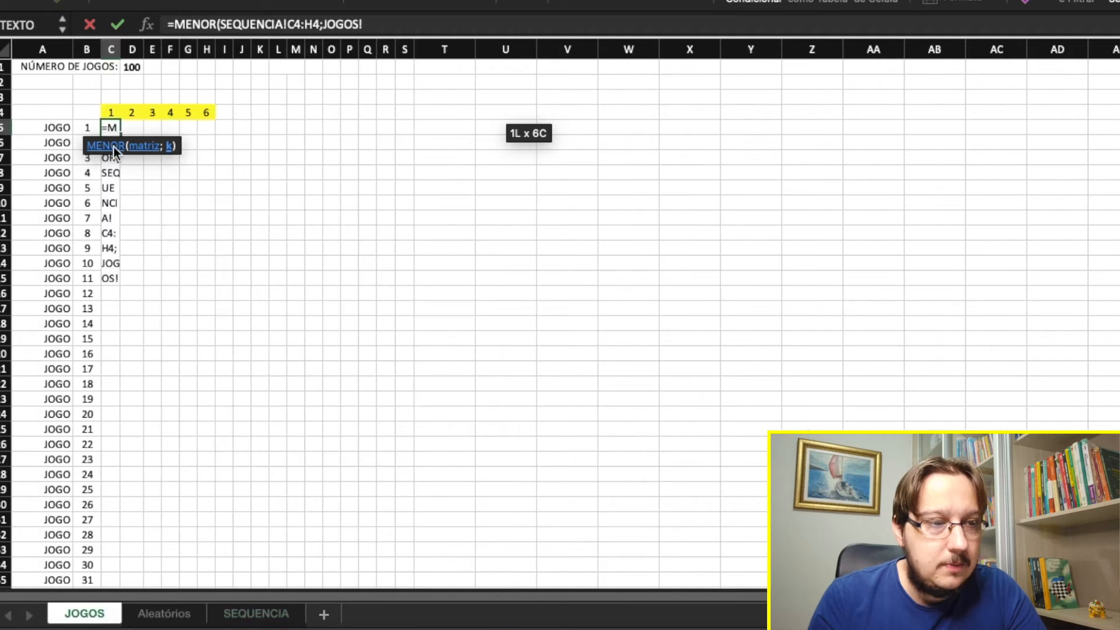
left_click(110, 109)
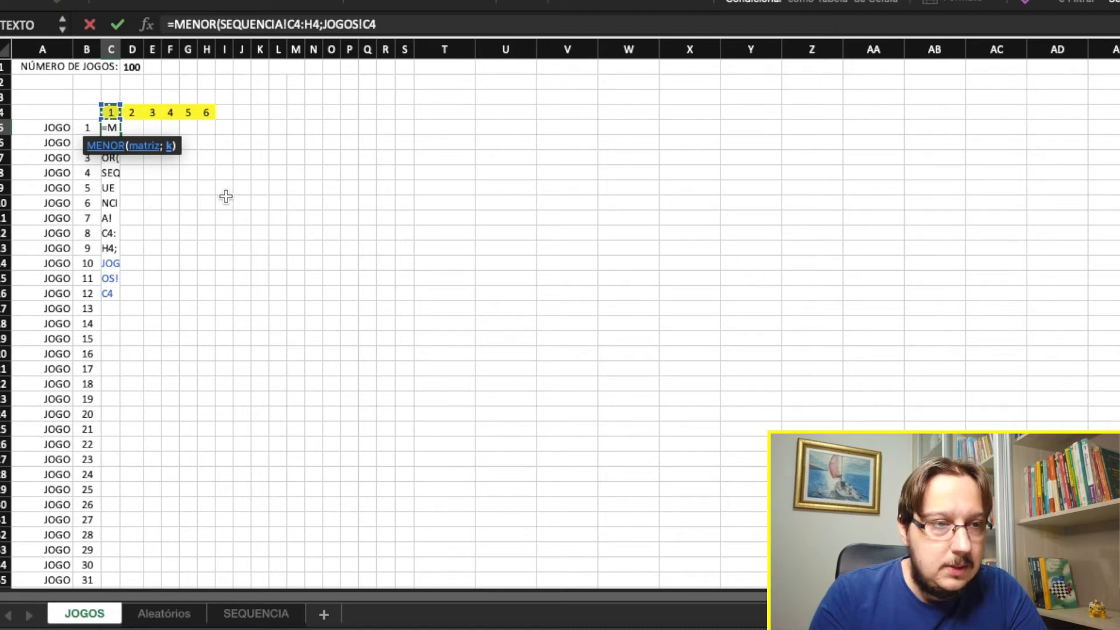
type(")")
key("Return")
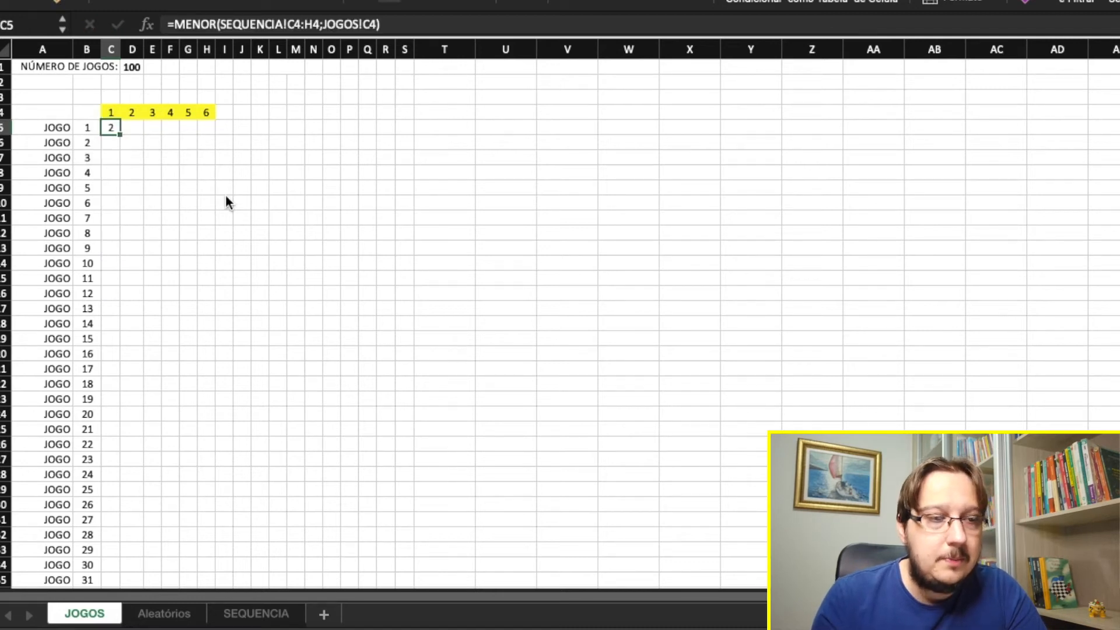
Lock the columns of the MENOR range in C5 of JOGOS as SEQUENCIA!$C4:$H4.
left_click(115, 111)
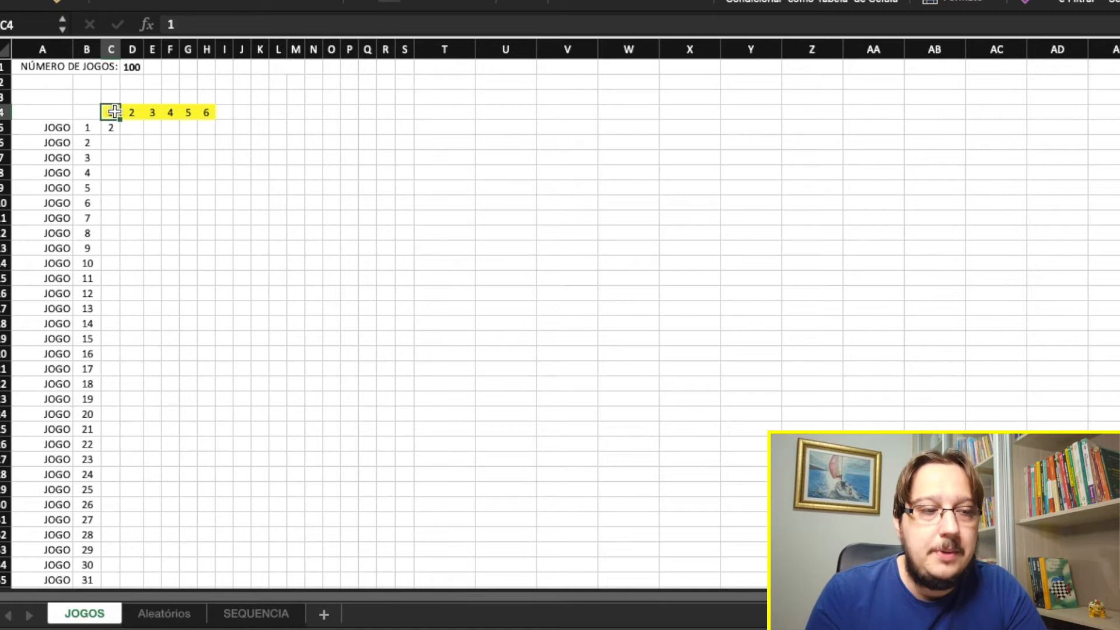
left_click(112, 128)
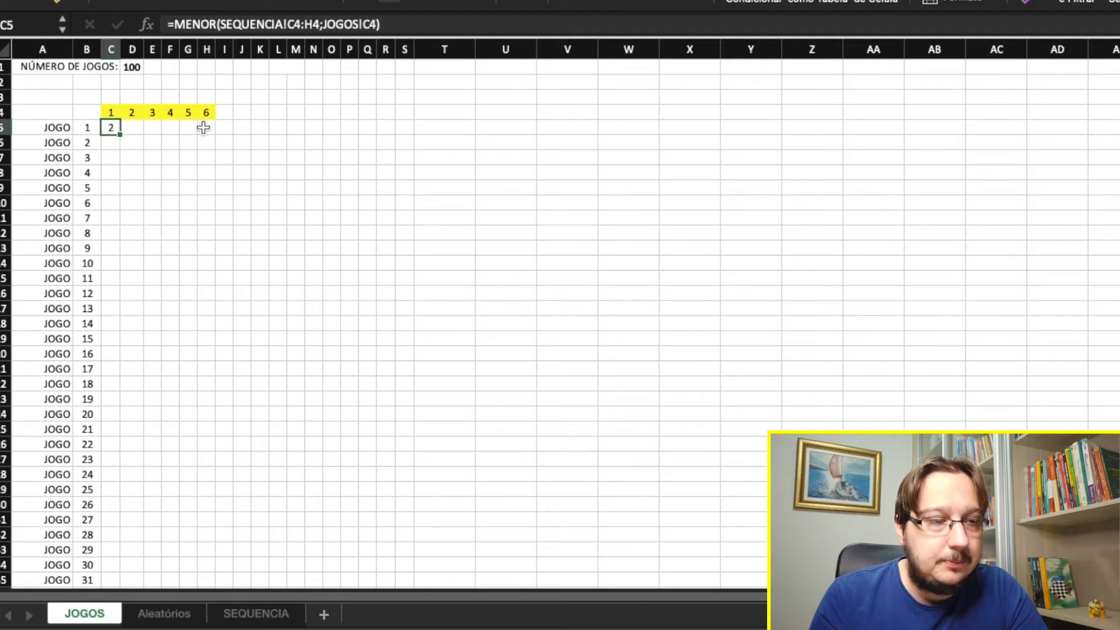
left_click(290, 24)
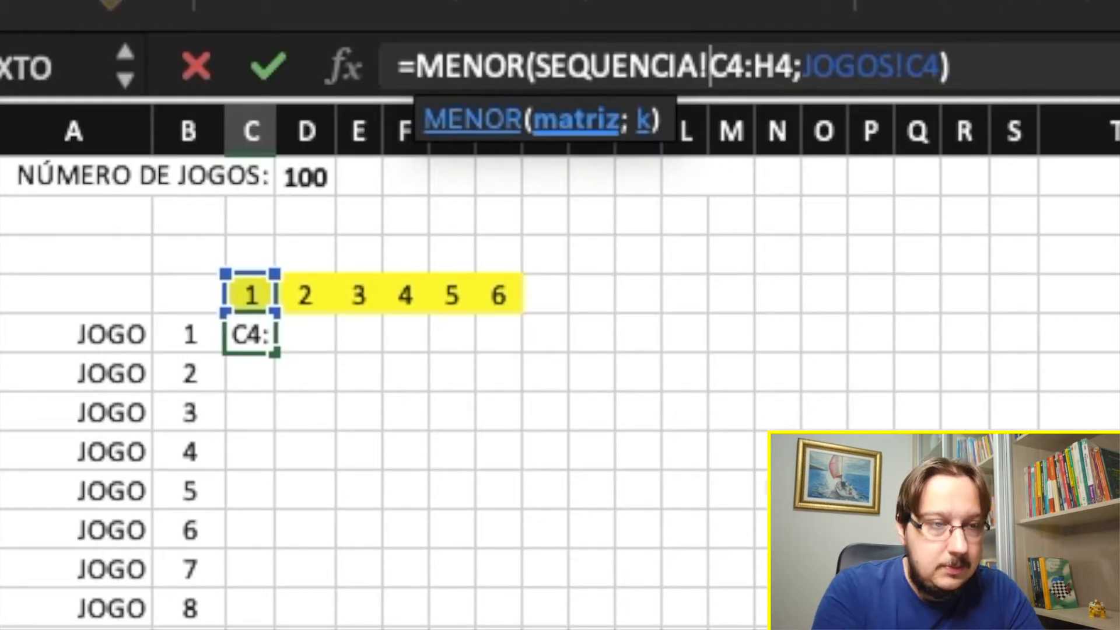
type("$")
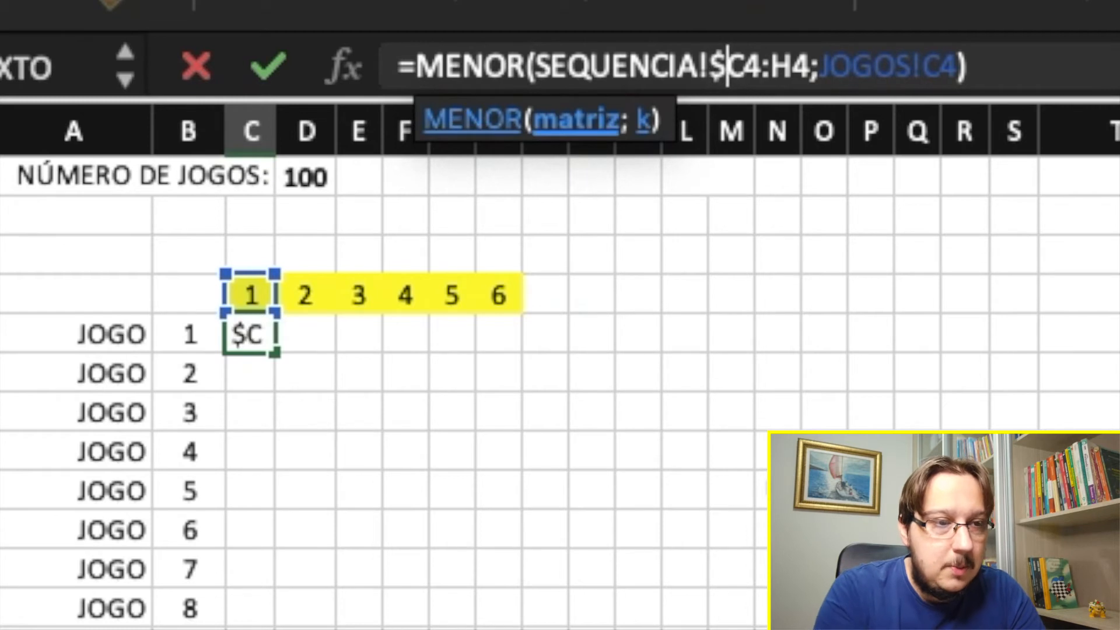
left_click(770, 69)
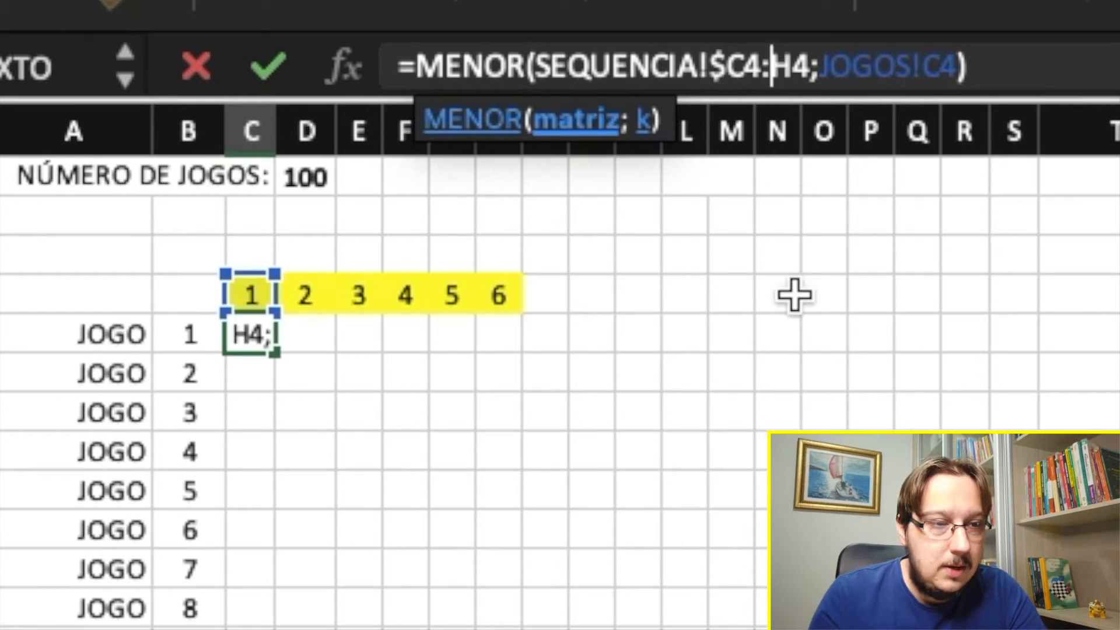
type("$")
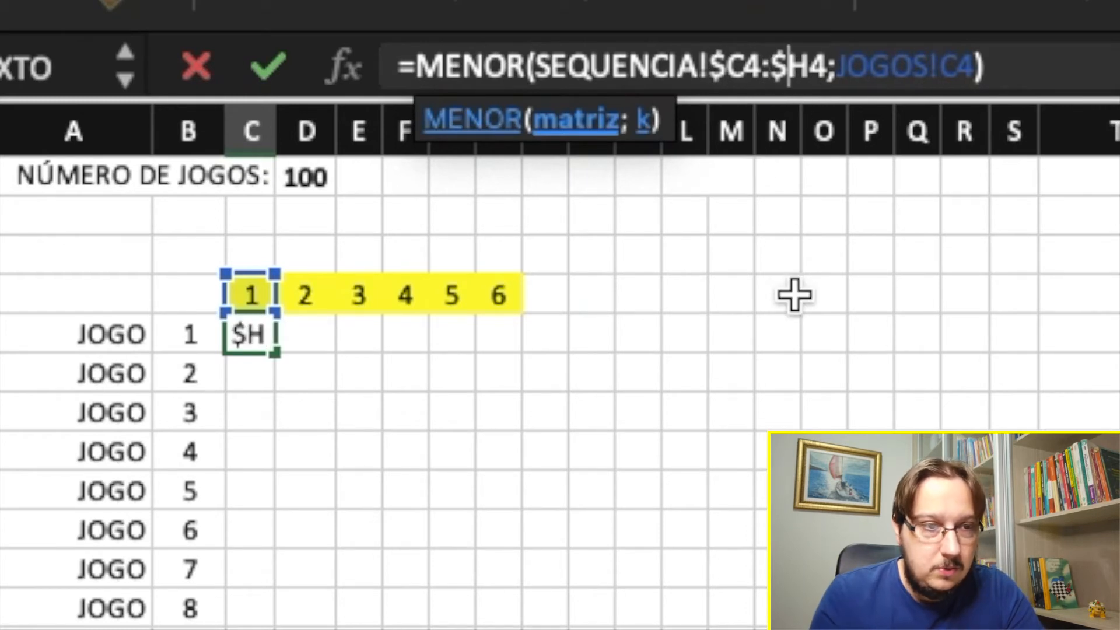
key("Return")
key("Up")
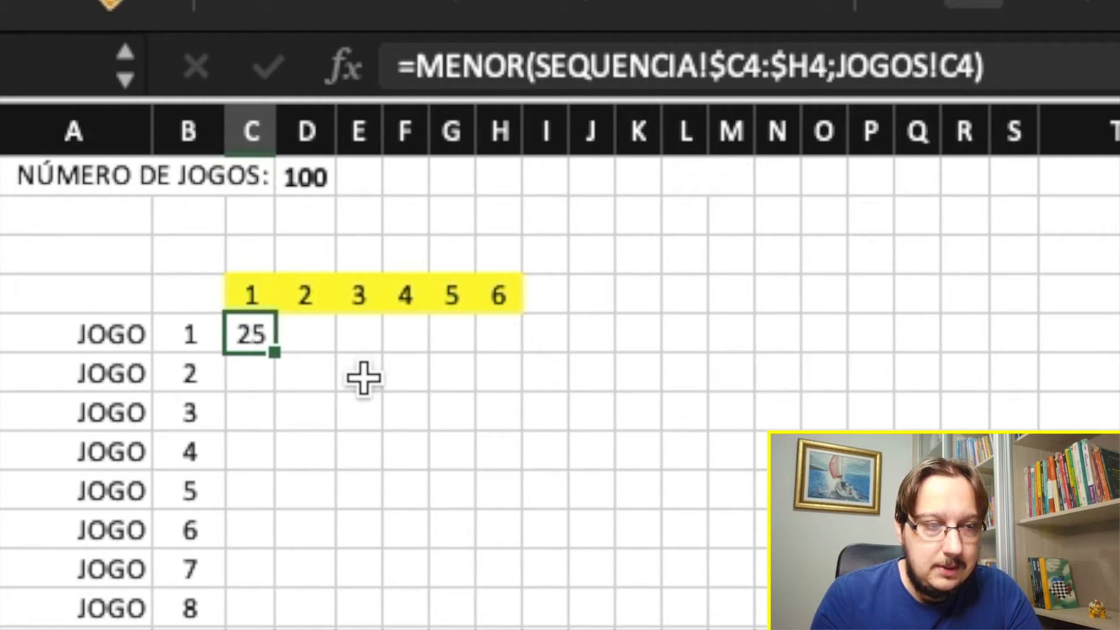
Fill the MENOR formula from C5 across to H5 on JOGOS and compare the sorted numbers with row 4 of SEQUENCIA.
key("Down")
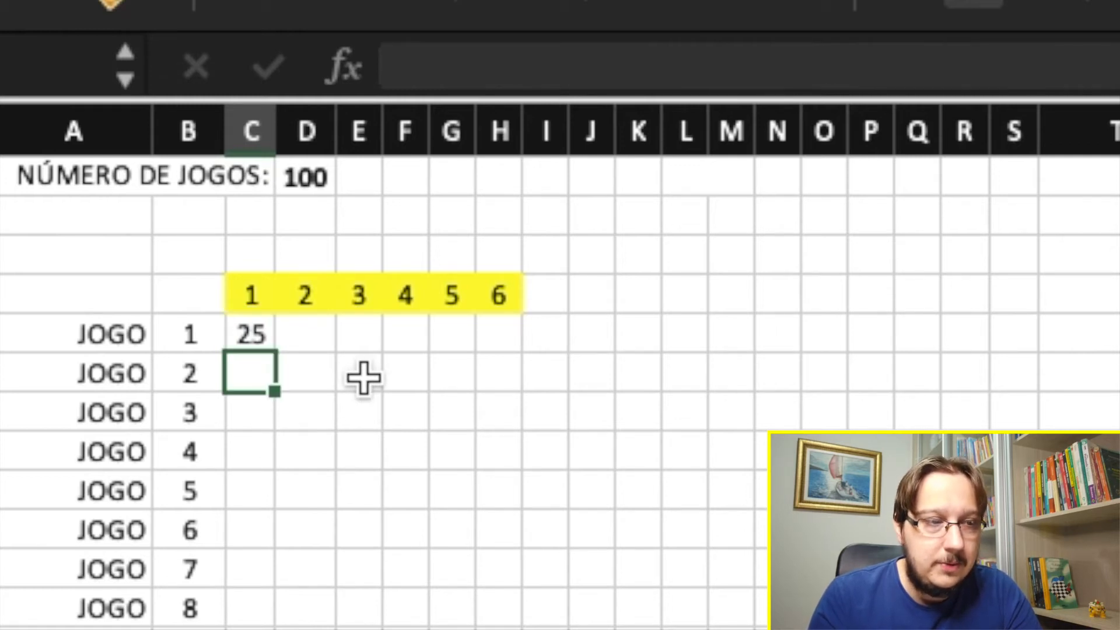
key("Right")
key("Up")
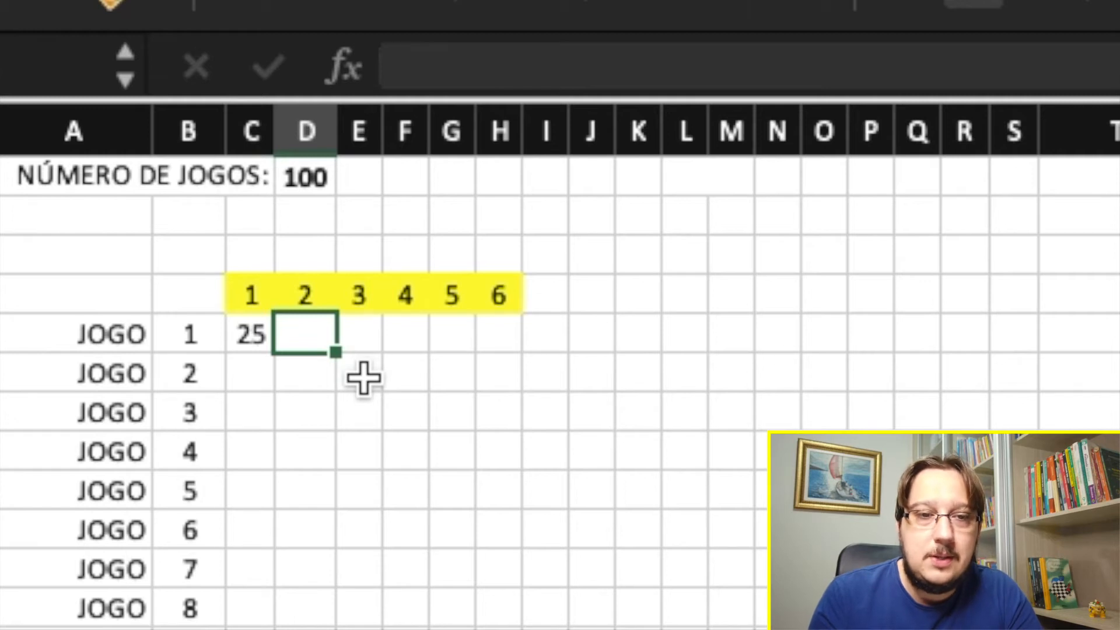
left_click(245, 338)
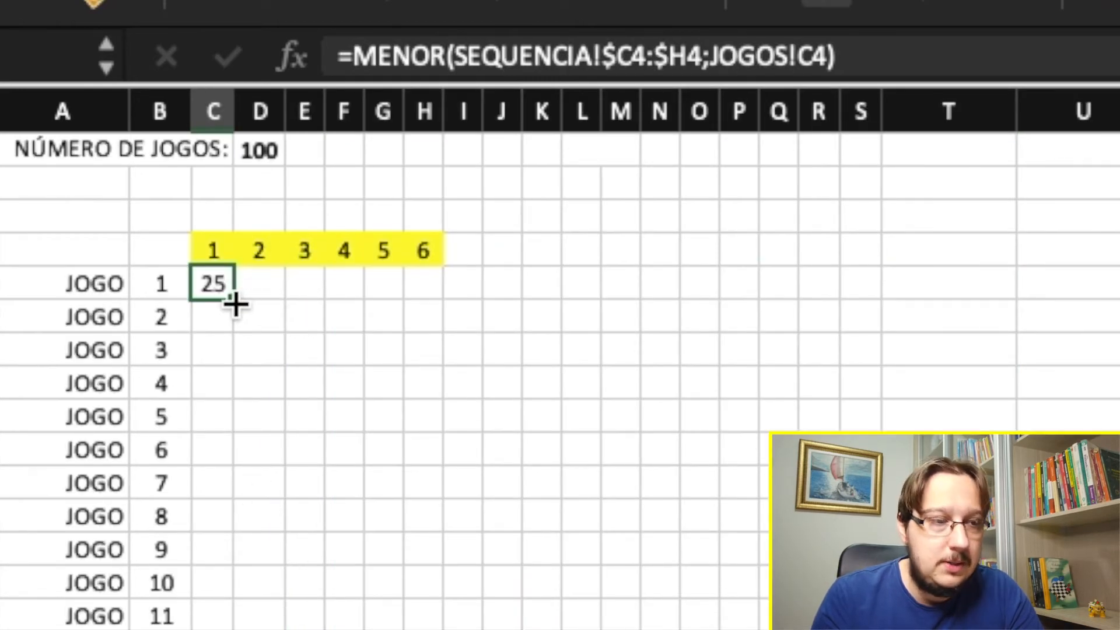
left_click_drag(235, 304, 444, 299)
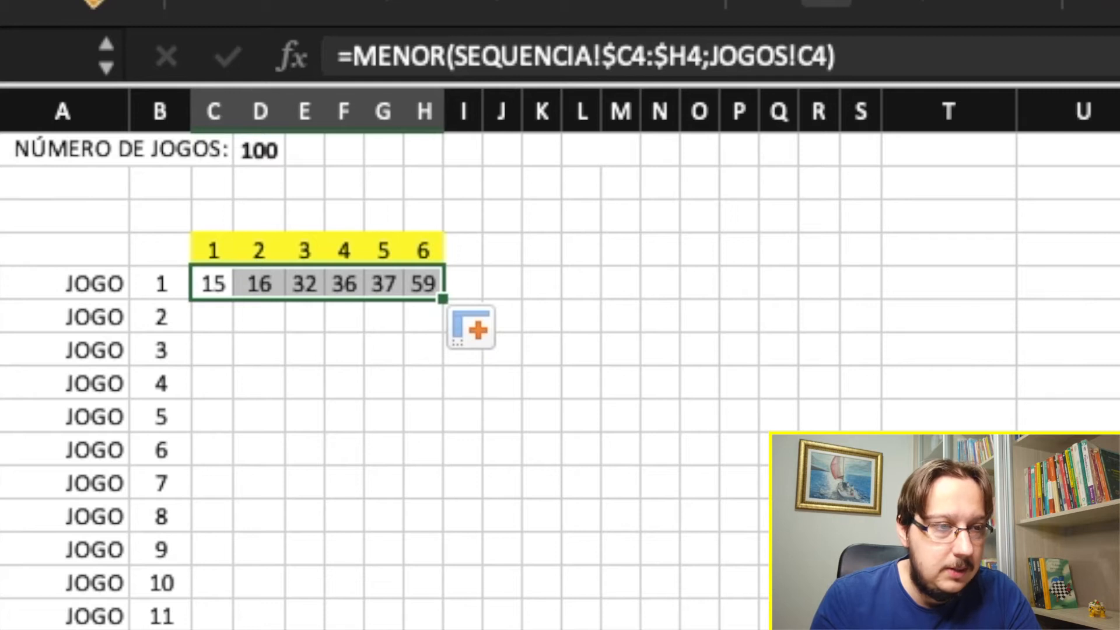
left_click(355, 629)
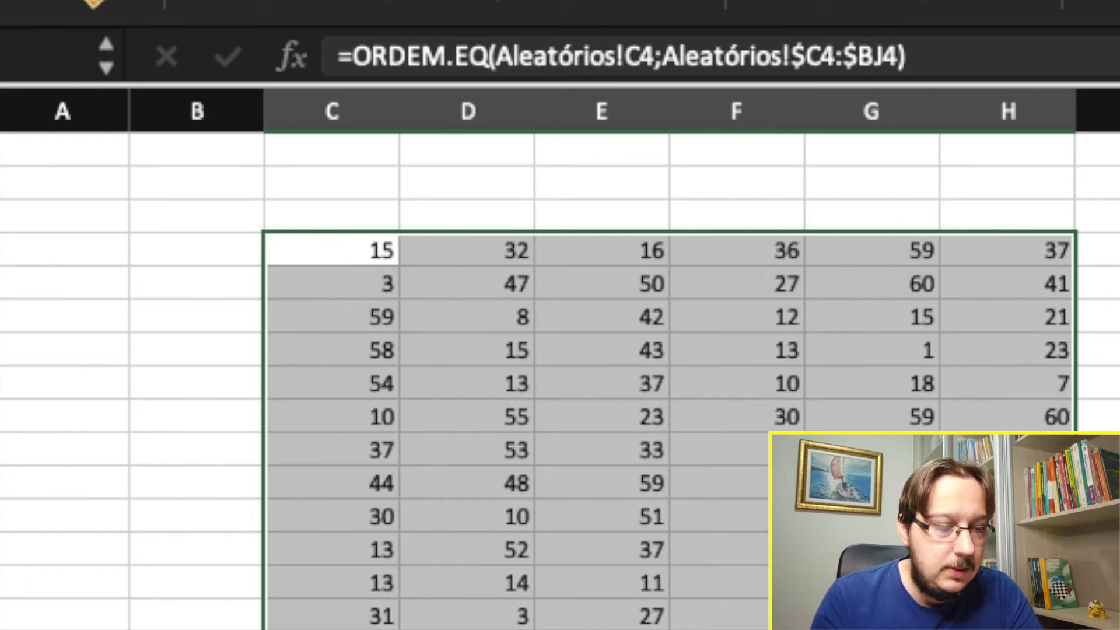
key("ctrl+Page_Up")
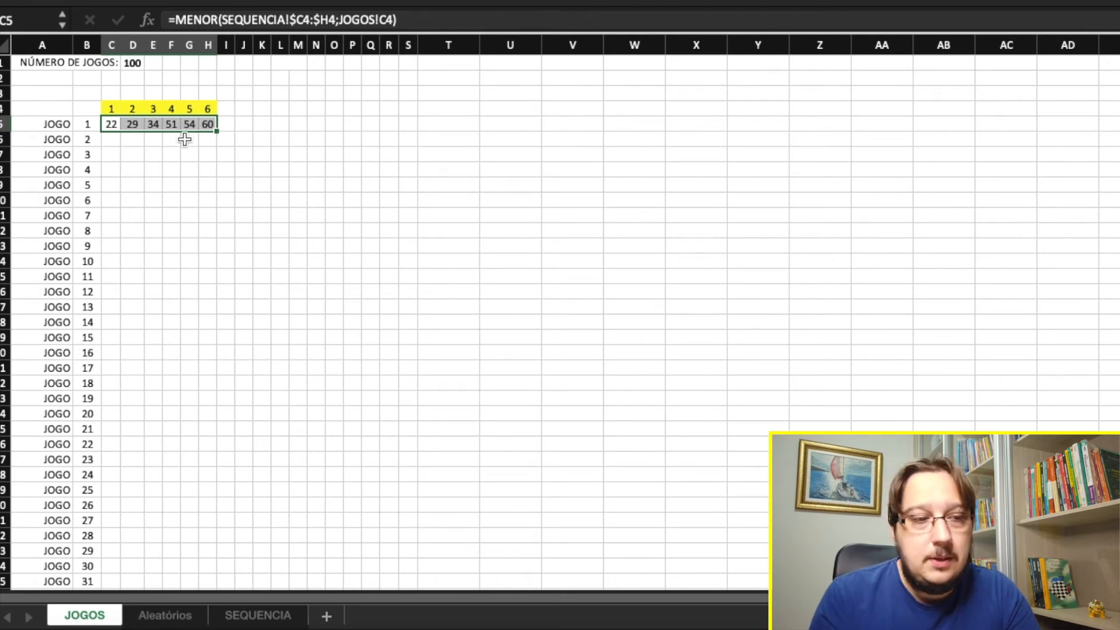
Try to fill the MENOR formulas in C5:H5 of JOGOS down to row 12 and inspect the copied formula in C6.
left_click(105, 109)
left_click_drag(207, 108, 106, 109)
left_click(114, 125)
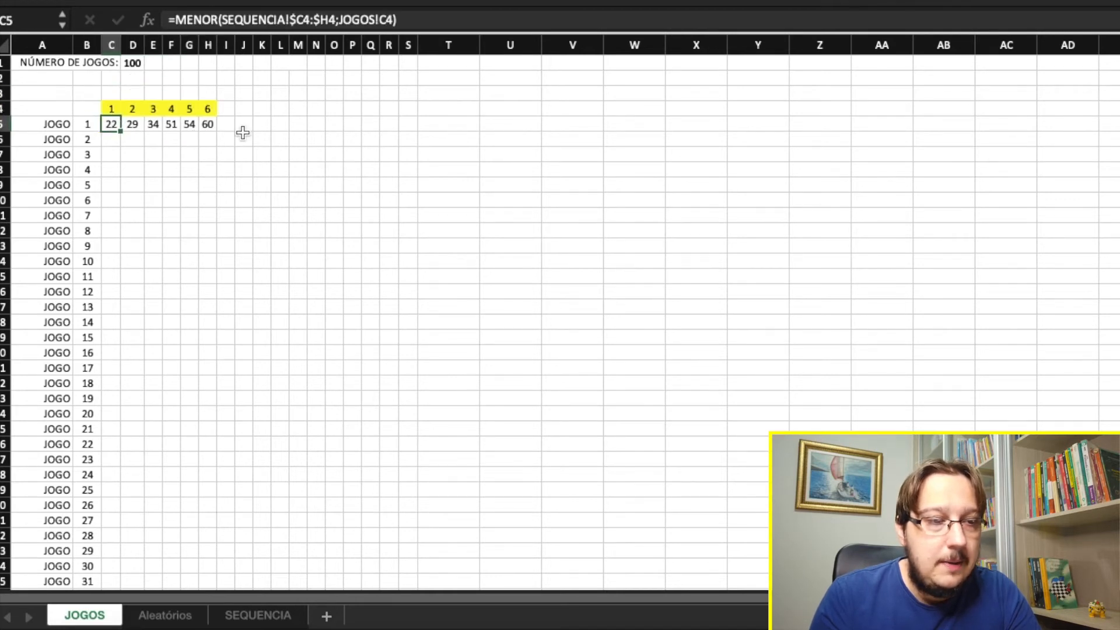
left_click_drag(210, 122, 113, 121)
left_click_drag(216, 129, 219, 231)
left_click(280, 200)
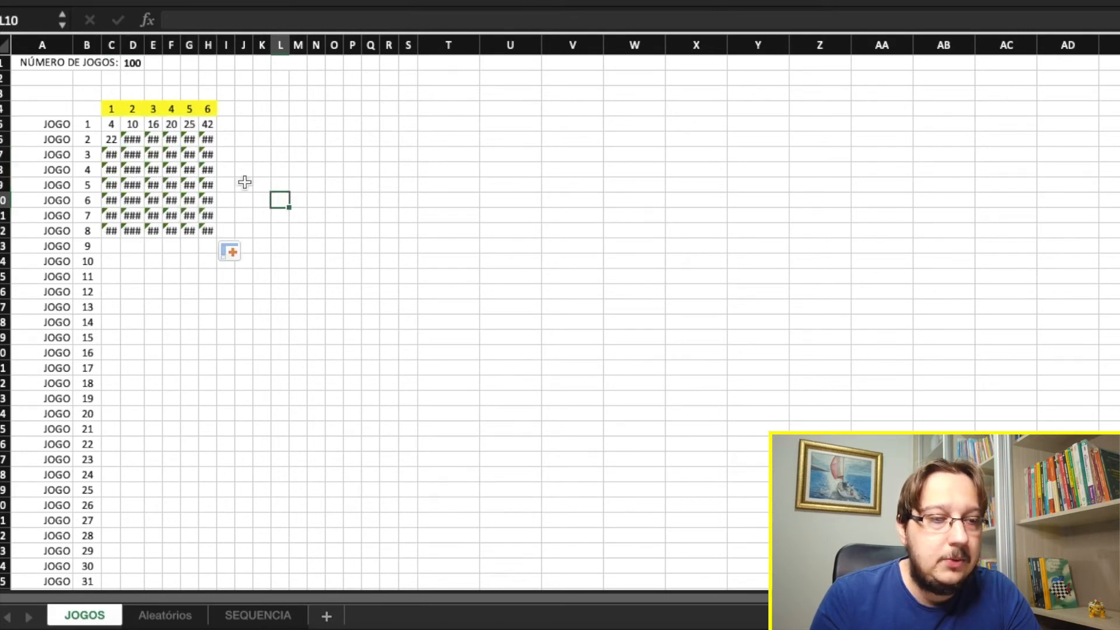
left_click(114, 125)
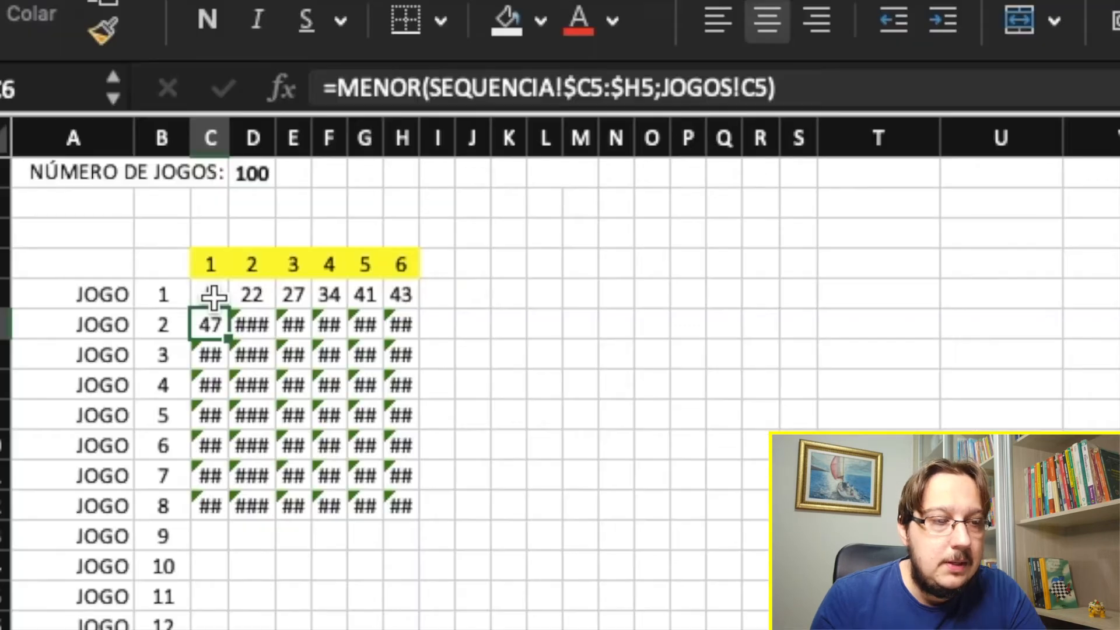
Lock the rank reference of the MENOR formula in C5 of JOGOS as JOGOS!$C$4 and fill it down to C12.
left_click(112, 124)
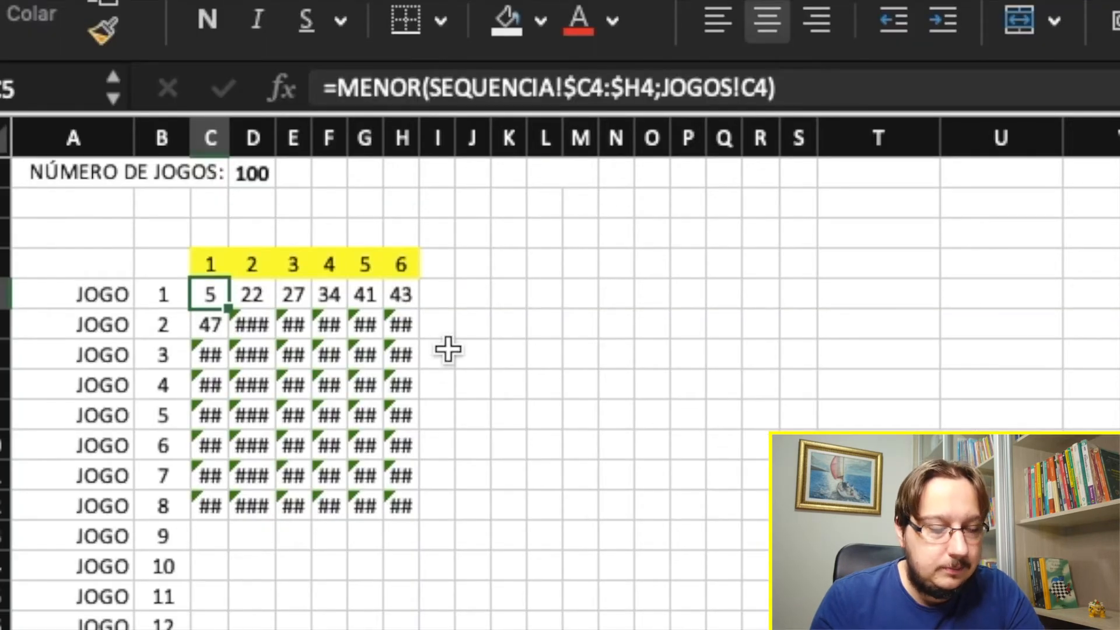
left_click(740, 87)
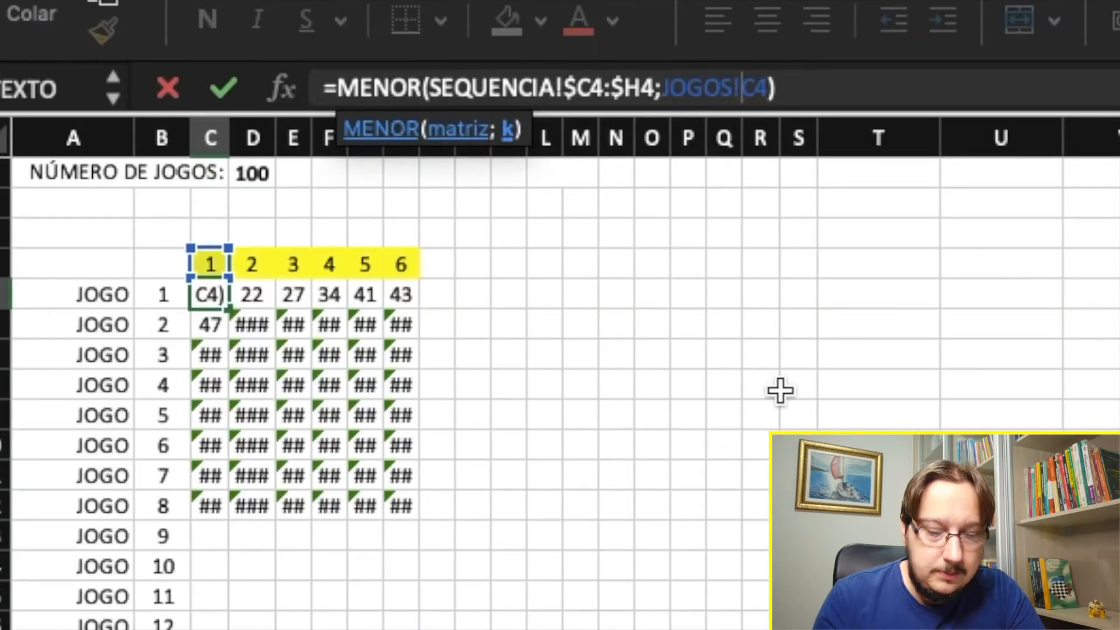
type("$")
key("Right")
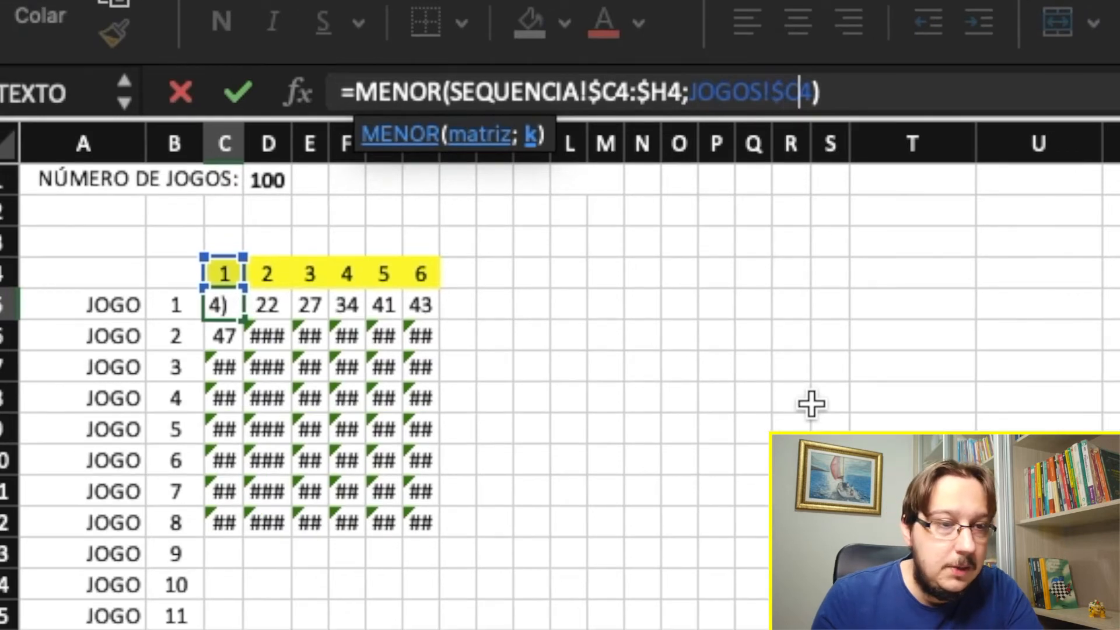
type("$")
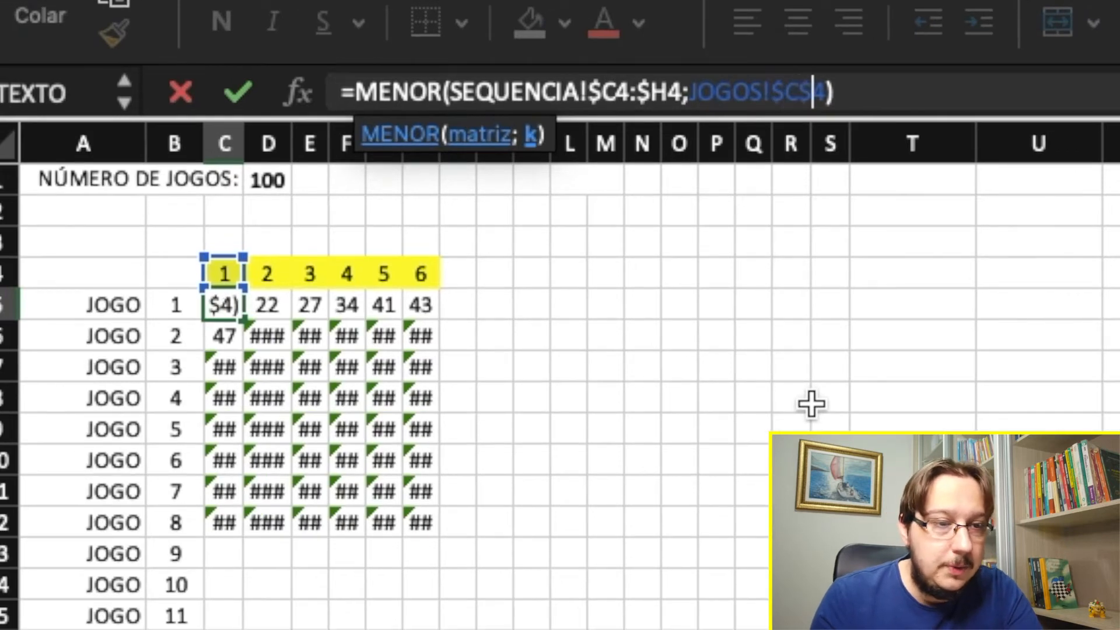
key("Return")
key("Up")
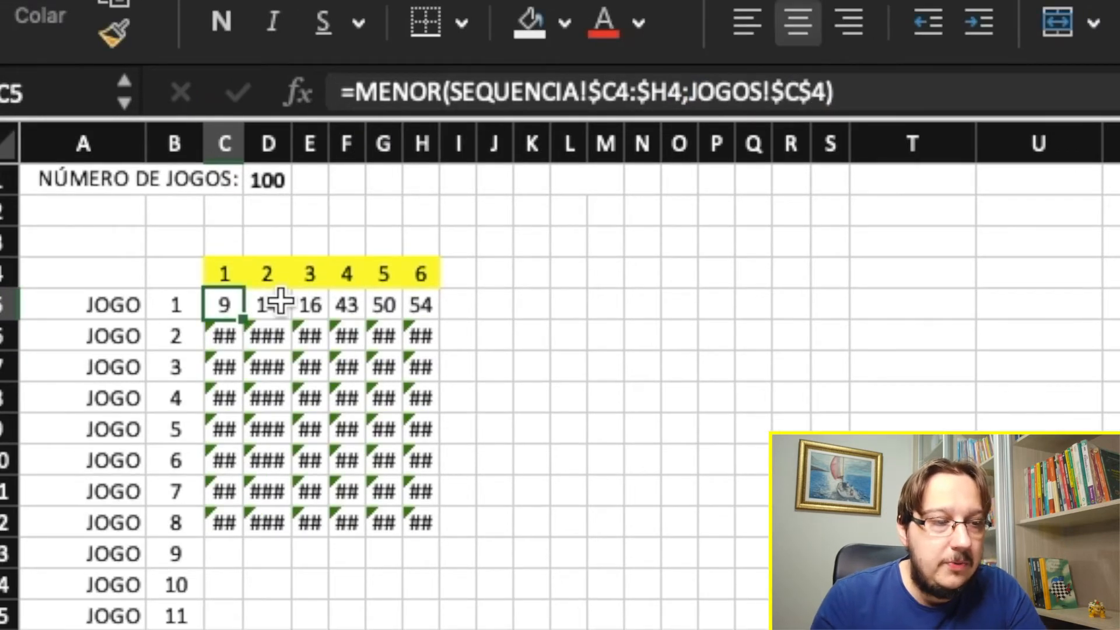
left_click_drag(242, 320, 251, 534)
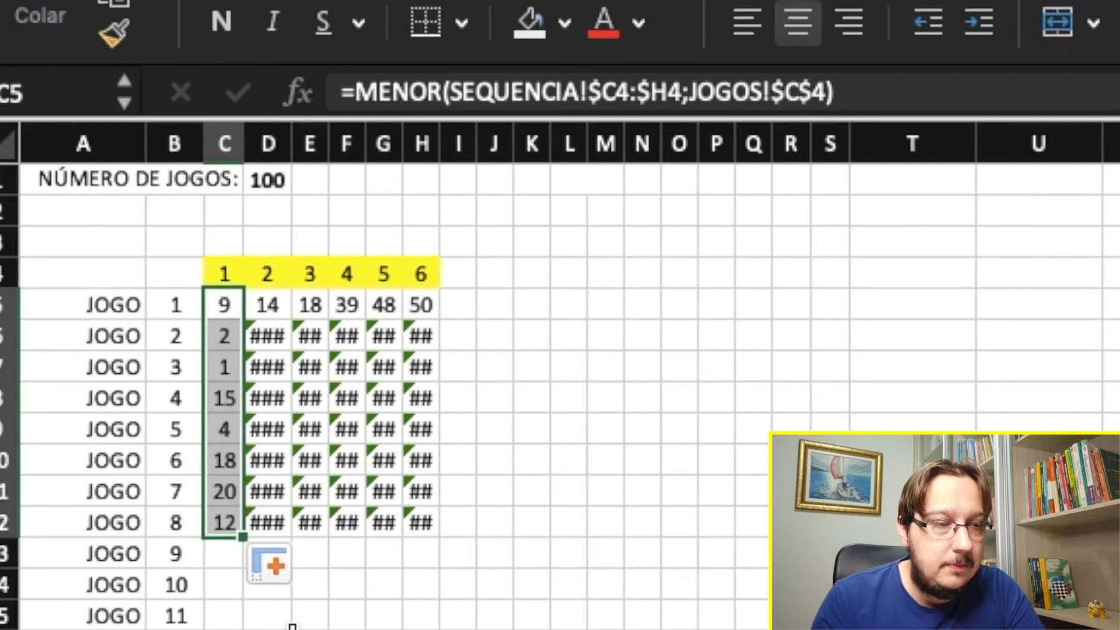
Lock the rank reference of the MENOR formula in D5 of JOGOS as JOGOS!$D$4.
left_click(266, 302)
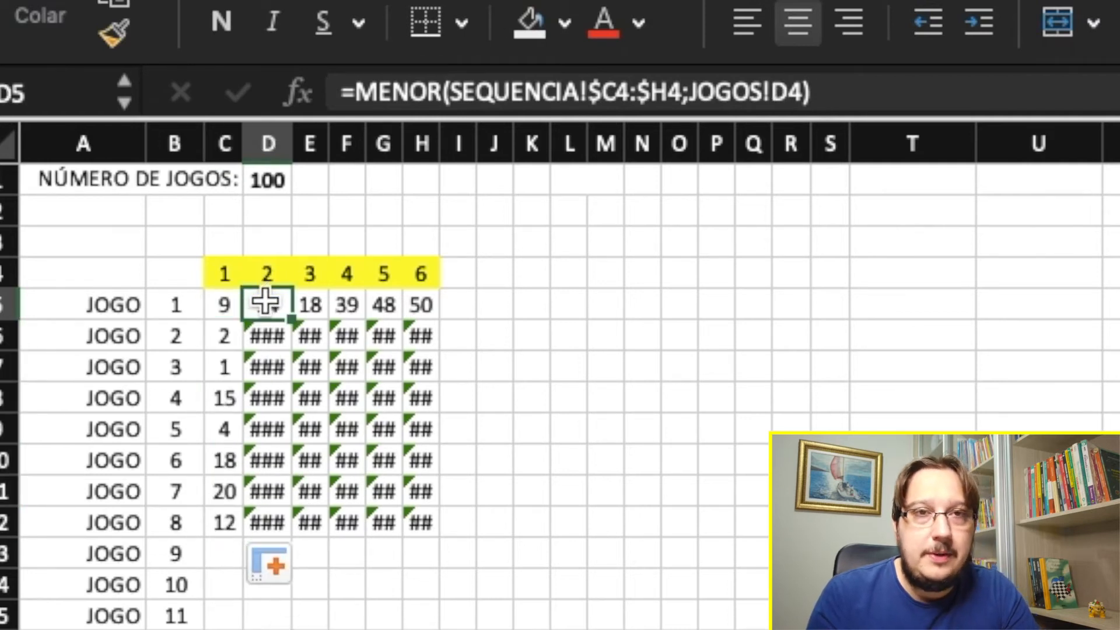
left_click(773, 93)
type("$")
key("Right")
type("$")
key("Return")
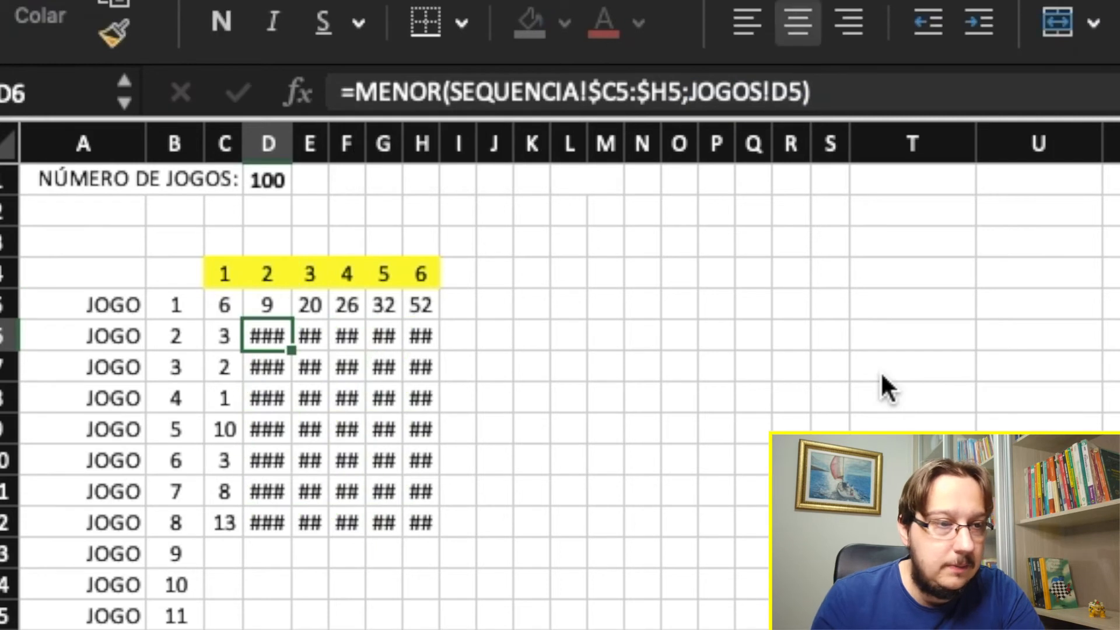
Lock the rank reference of the MENOR formula in E5 of JOGOS as JOGOS!$E$4.
key("Up")
key("Right")
left_click(779, 93)
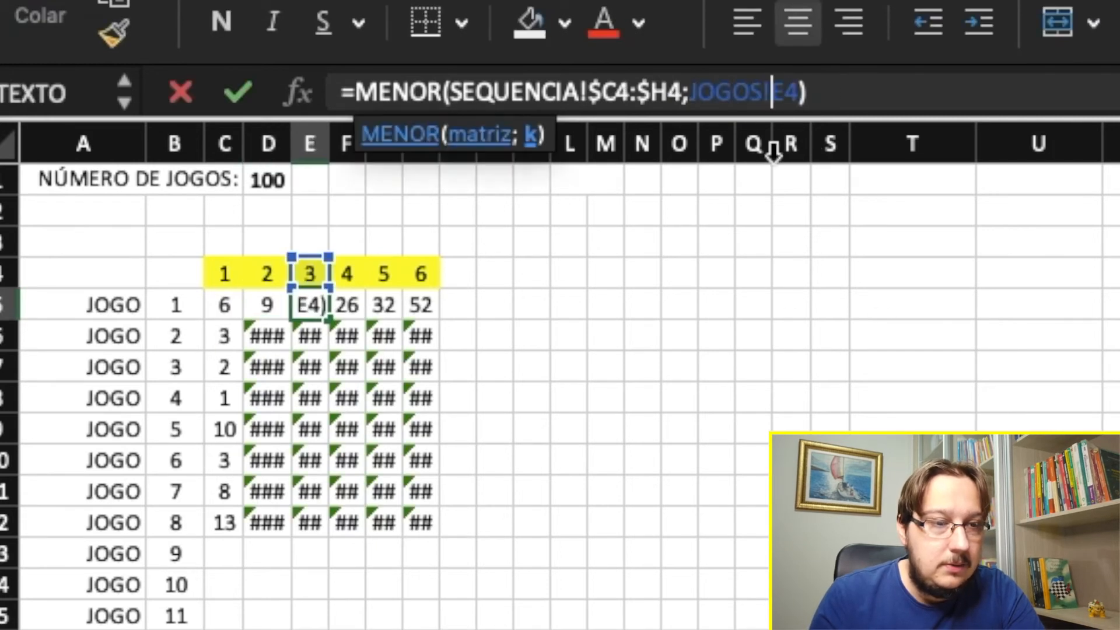
type("$")
key("Right")
type("$")
key("Return")
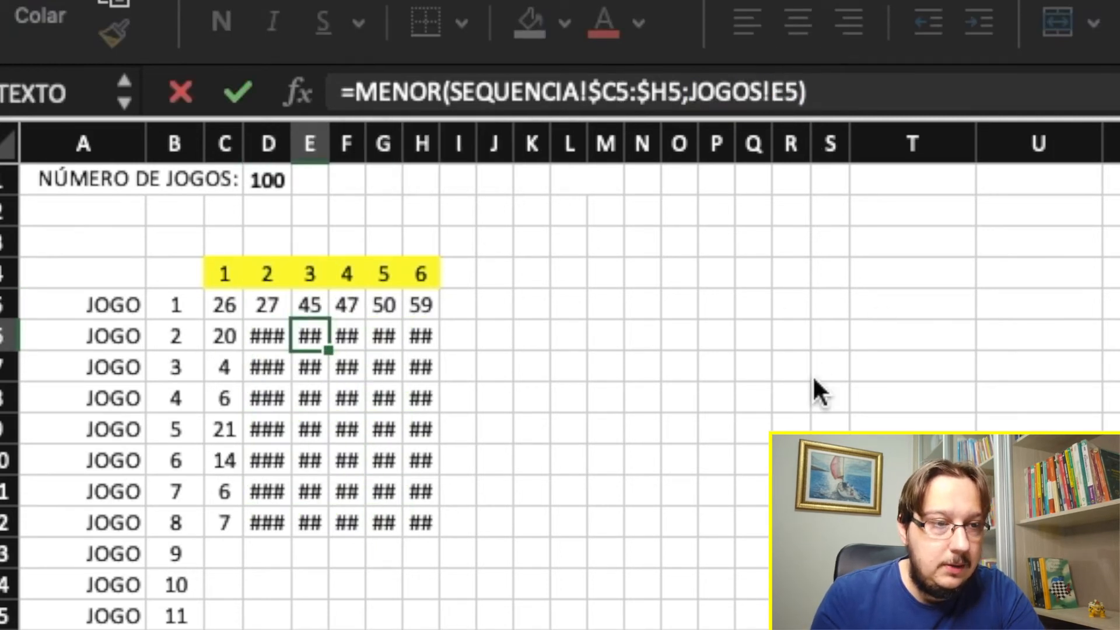
Lock the rank reference of the MENOR formula in F5 of JOGOS as JOGOS!$F$4.
key("Up")
key("Right")
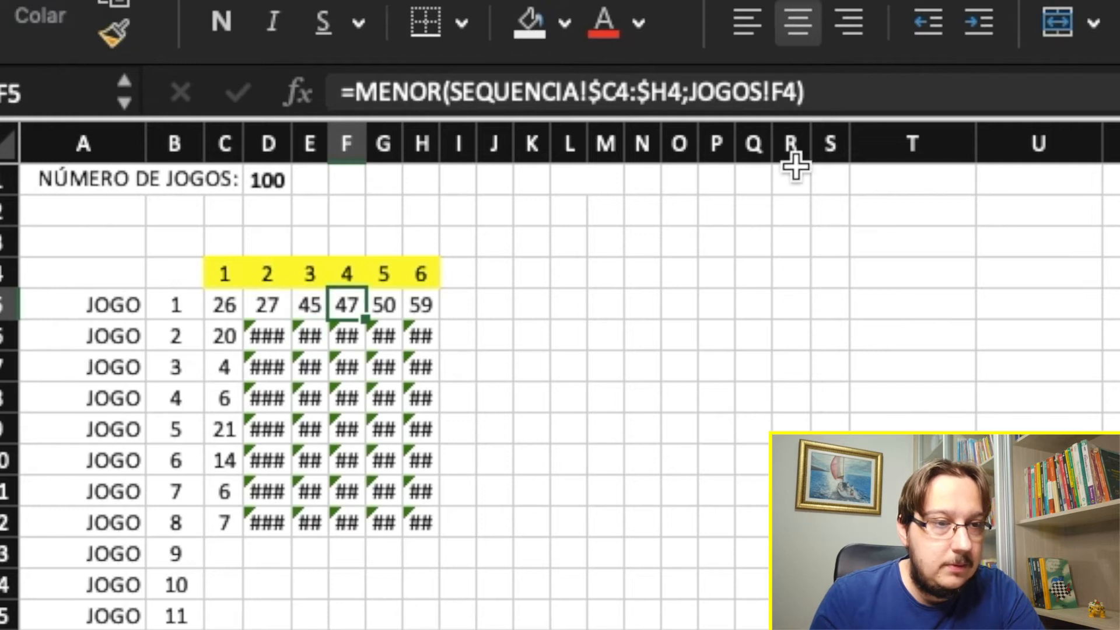
left_click(780, 92)
type("$")
key("Right")
type("$")
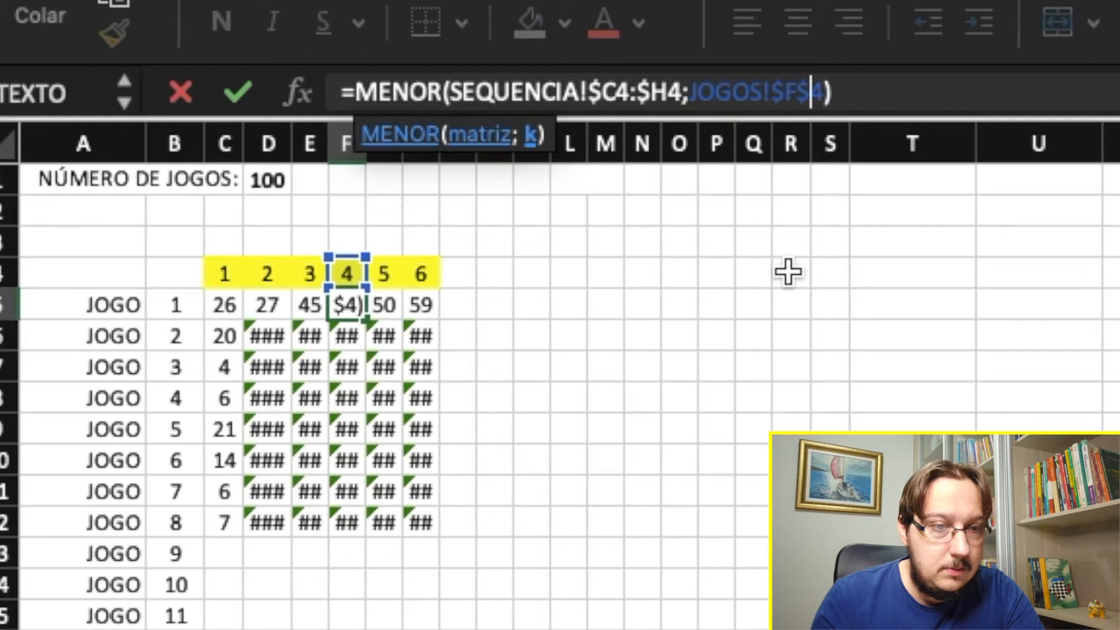
key("Return")
Lock the rank reference of the MENOR formula in G5 of JOGOS as JOGOS!$G$4.
key("Up")
key("Right")
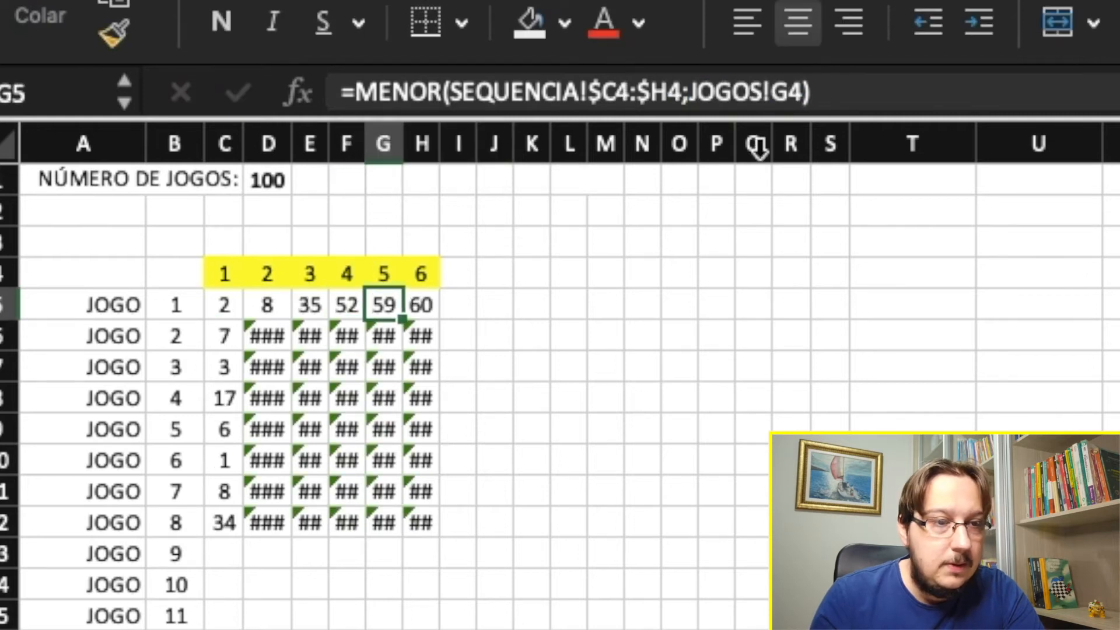
left_click(775, 94)
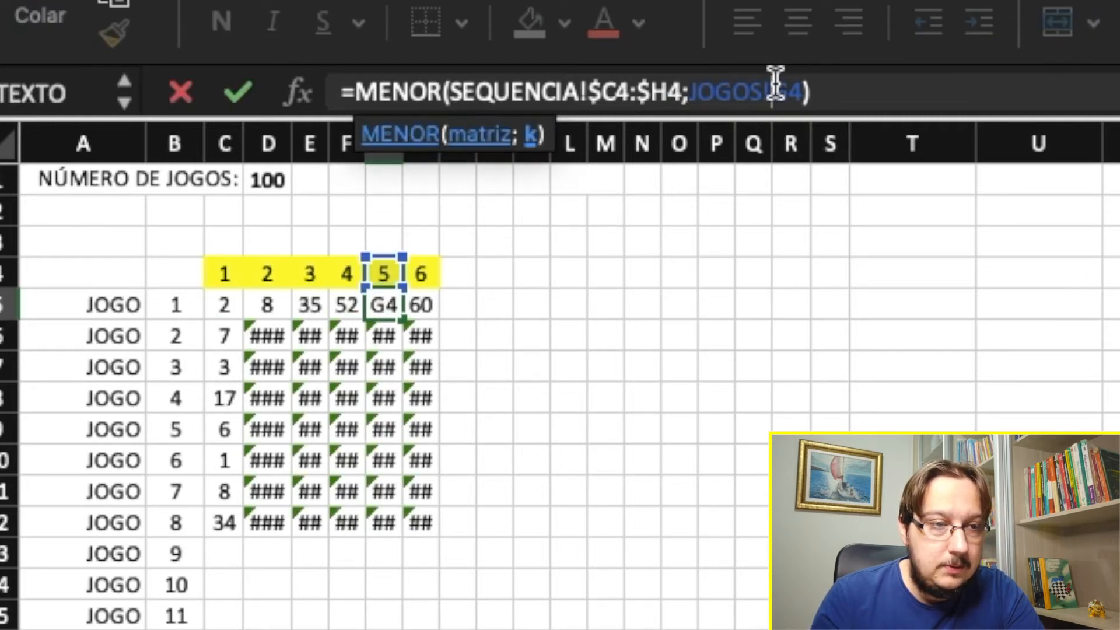
type("$")
key("Right")
type("$")
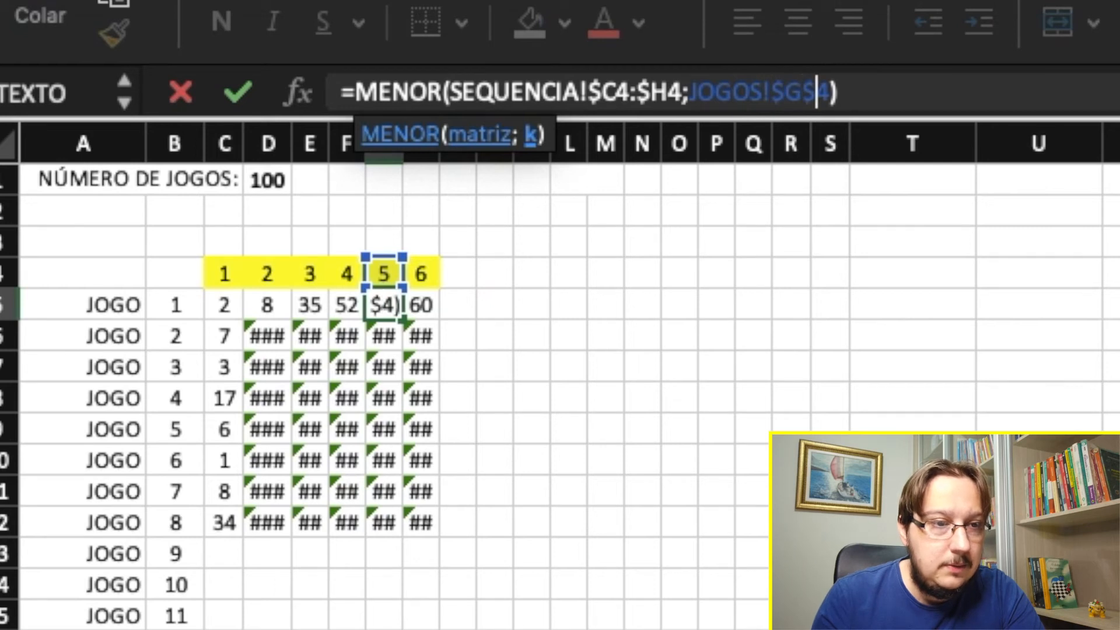
key("Return")
Lock the rank reference of the MENOR formula in H5 of JOGOS as JOGOS!$H$4.
key("Up")
key("Right")
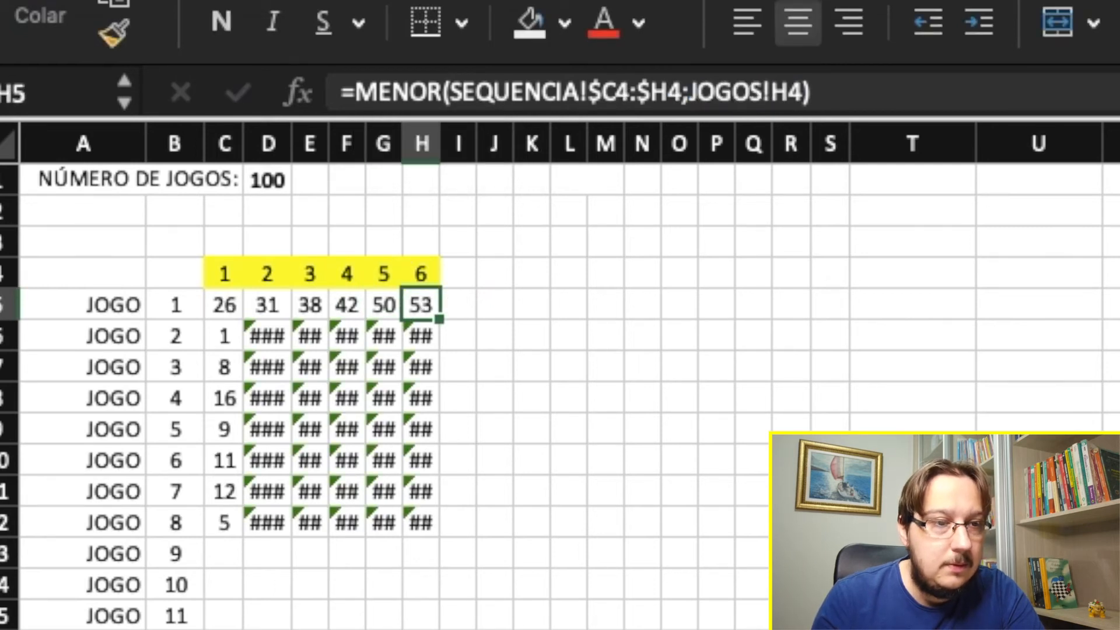
left_click(770, 93)
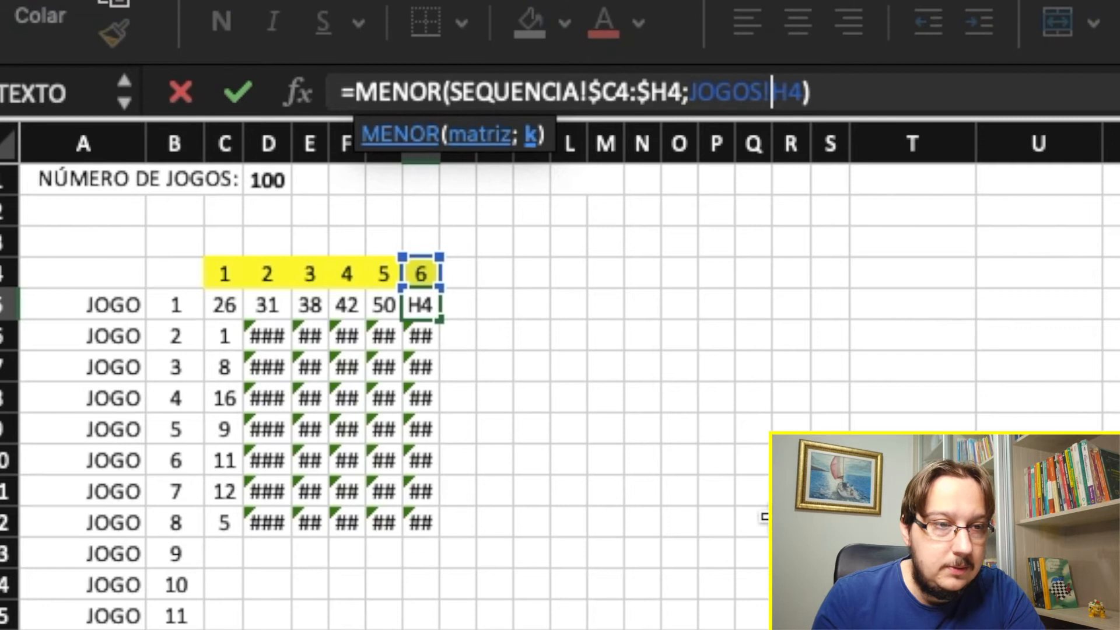
type("$")
key("Right")
type("$")
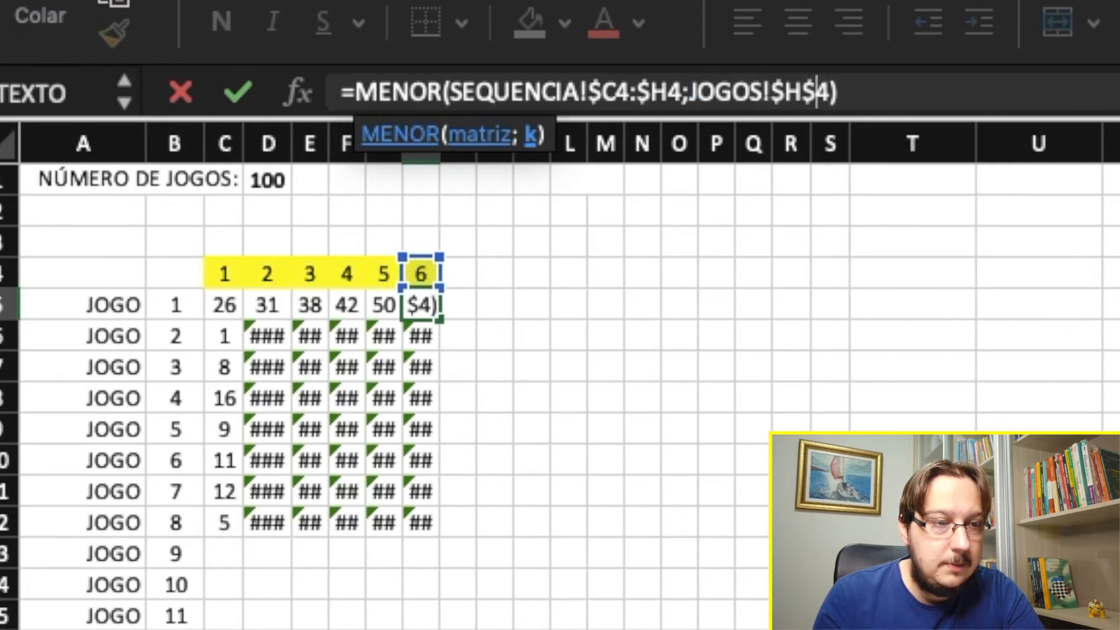
key("Return")
Fill the MENOR formulas in C5:H5 down the game rows of JOGOS and set the number of games in D1 to 5.
left_click_drag(227, 304, 599, 617)
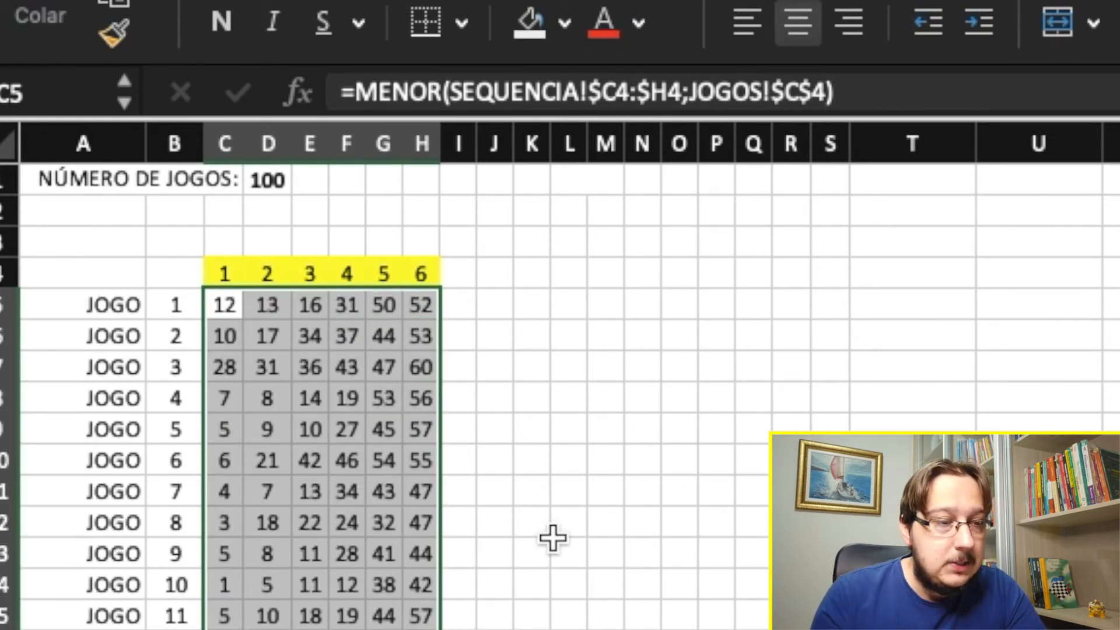
left_click(270, 181)
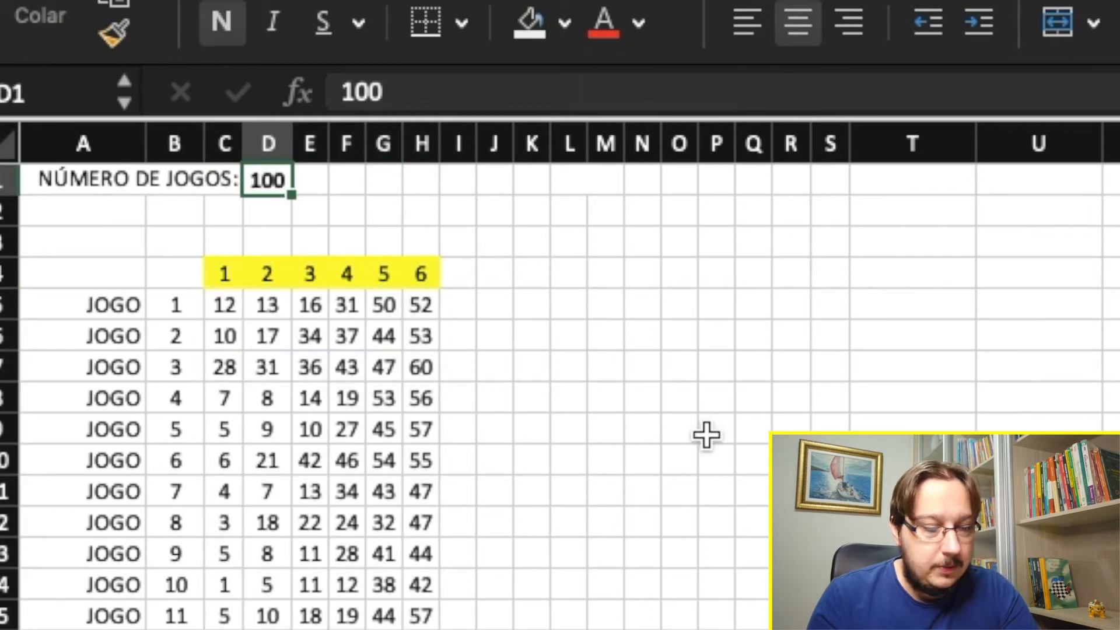
type("5")
key("Return")
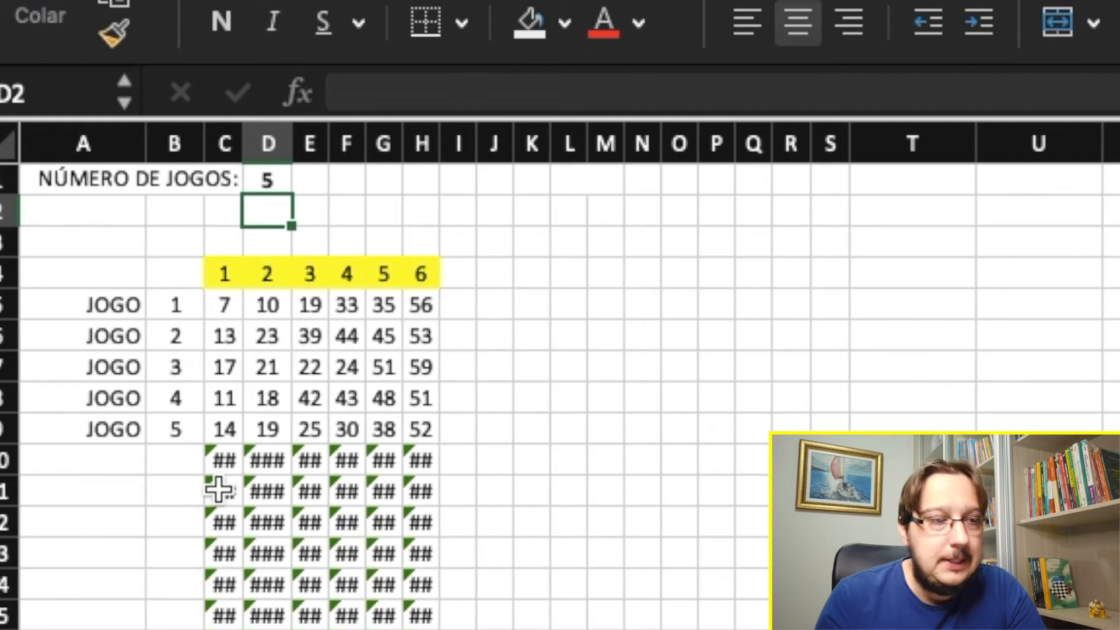
Wrap the formula in C5 of JOGOS in SEERRO with an empty-text fallback: =SEERRO(MENOR(SEQUENCIA!$C4:$H4;JOGOS!$C$4);"").
left_click(228, 299)
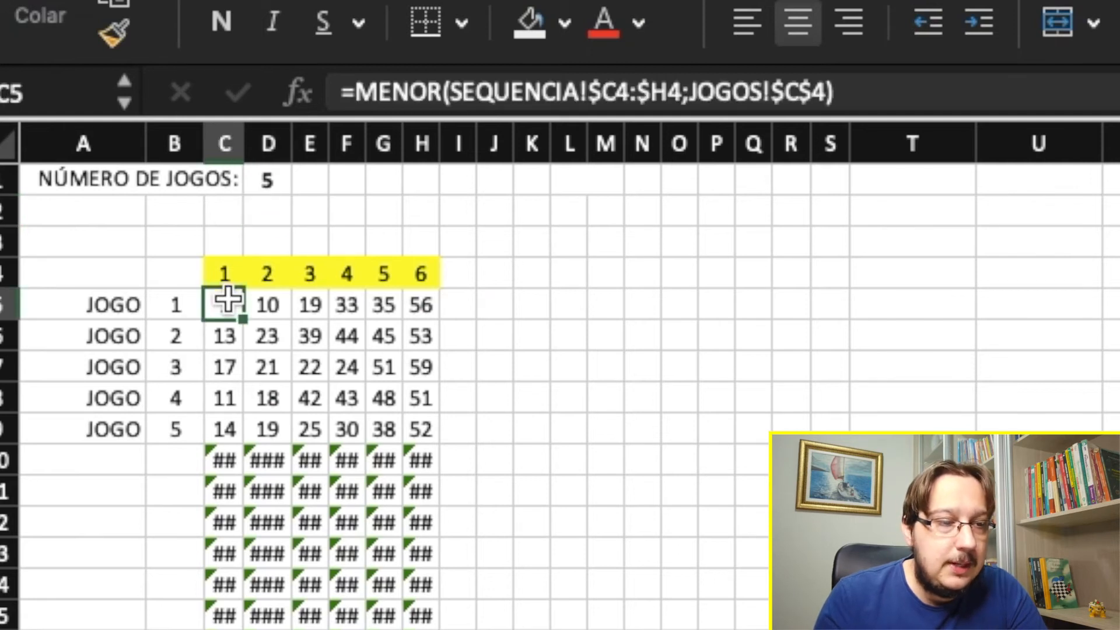
left_click(354, 91)
type("SE")
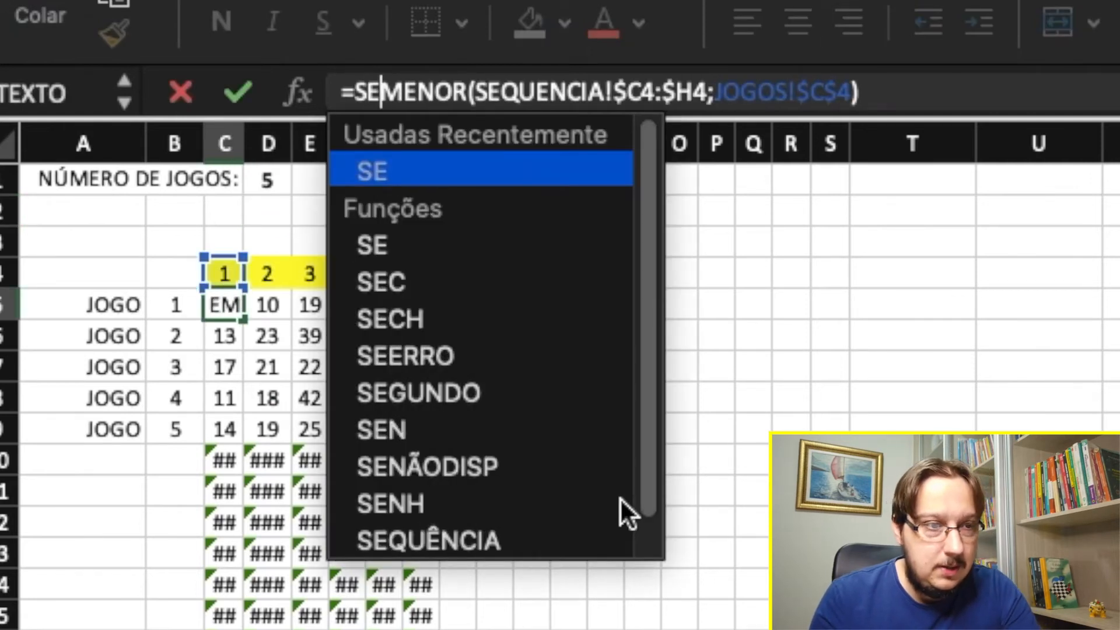
left_click(503, 357)
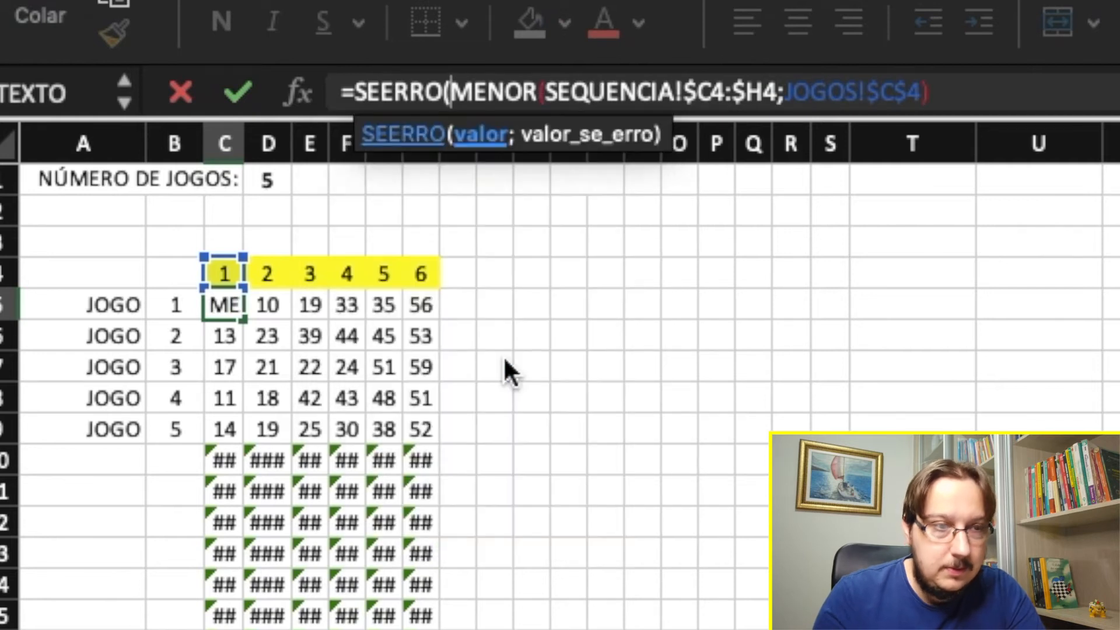
left_click(980, 94)
type(";")
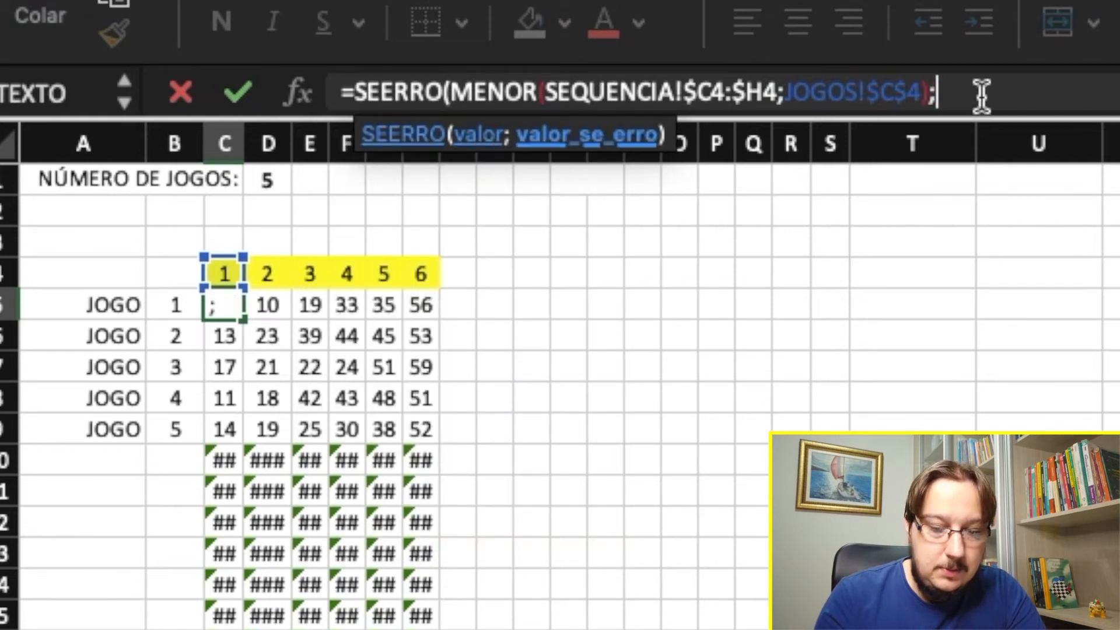
type("\"\")")
key("Return")
Wrap the formula in D5 of JOGOS in SEERRO with an empty-text fallback: =SEERRO(MENOR(SEQUENCIA!$C4:$H4;JOGOS!$D$4);"").
key("Up")
key("Right")
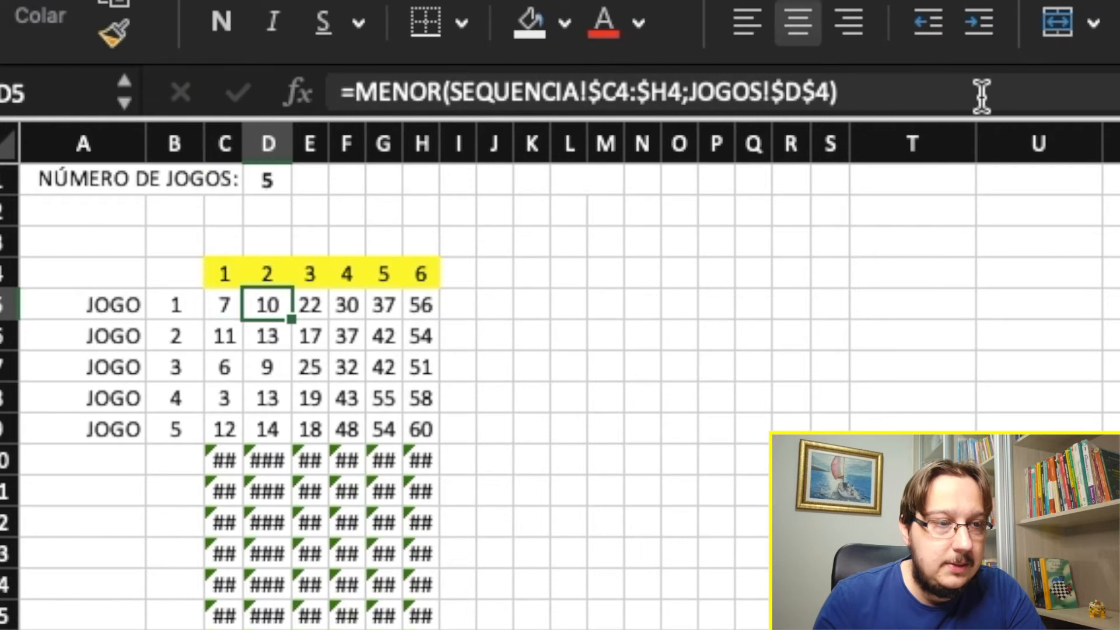
left_click(365, 99)
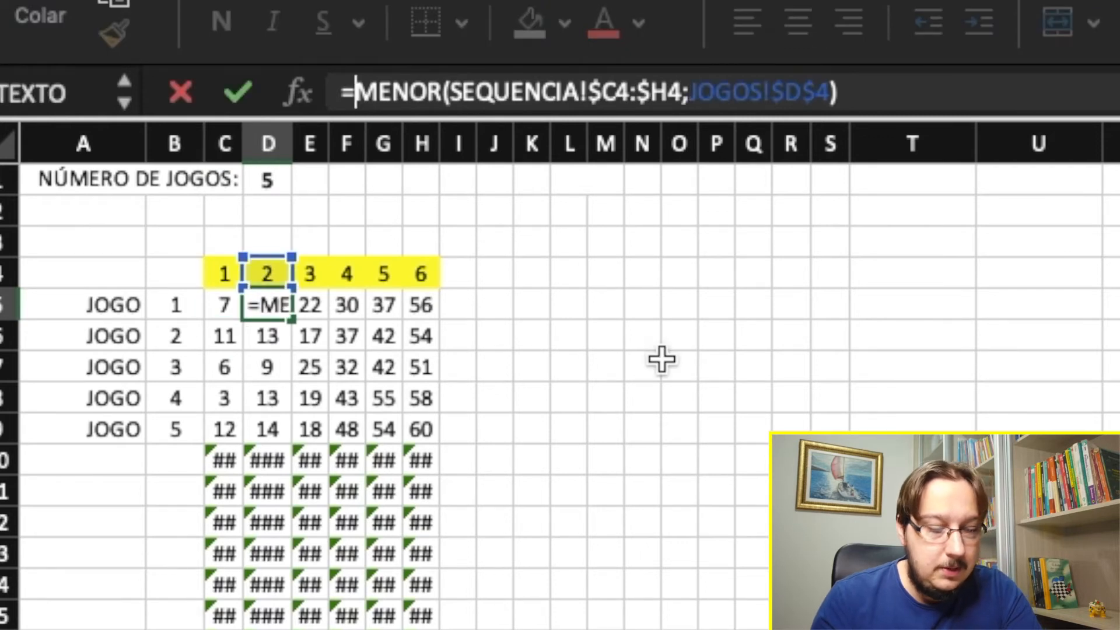
type("SE")
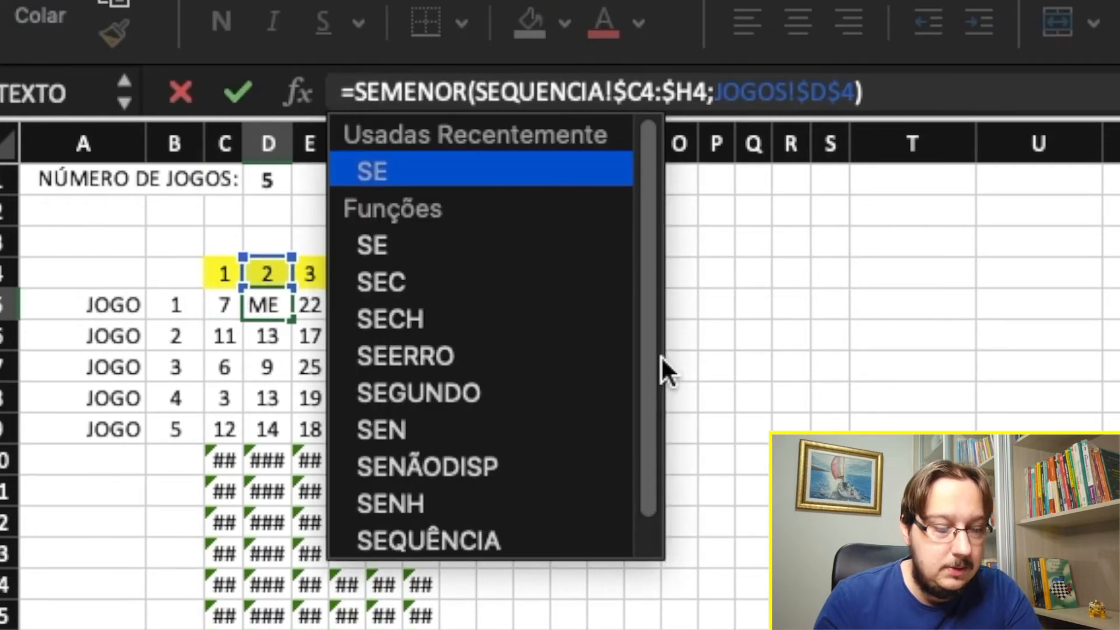
double_click(496, 358)
left_click(977, 99)
type(";\"\"")
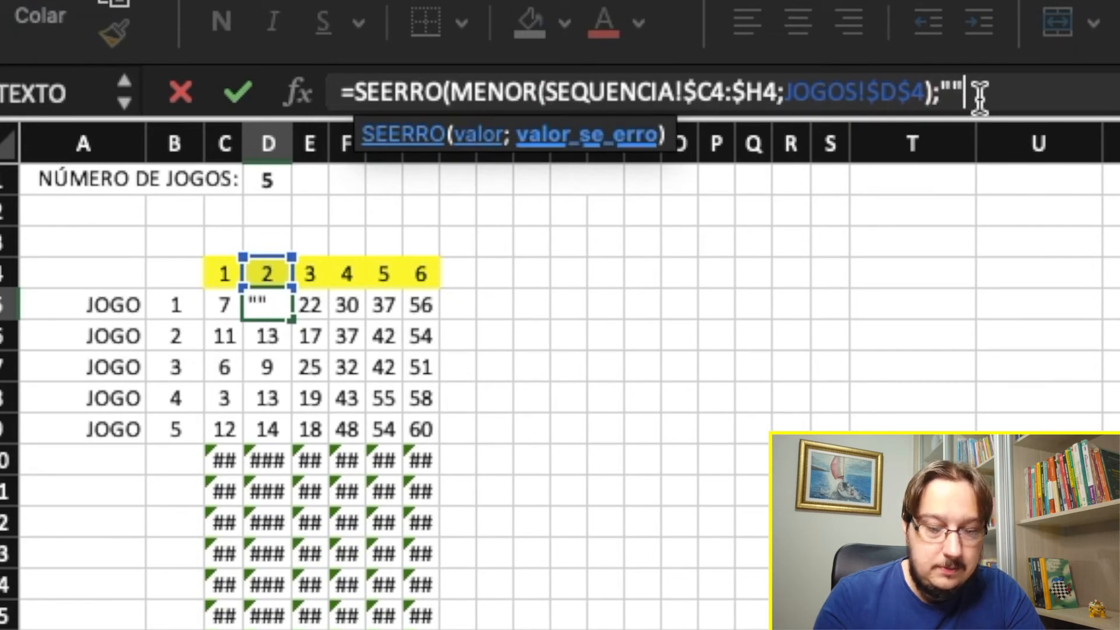
key("Return")
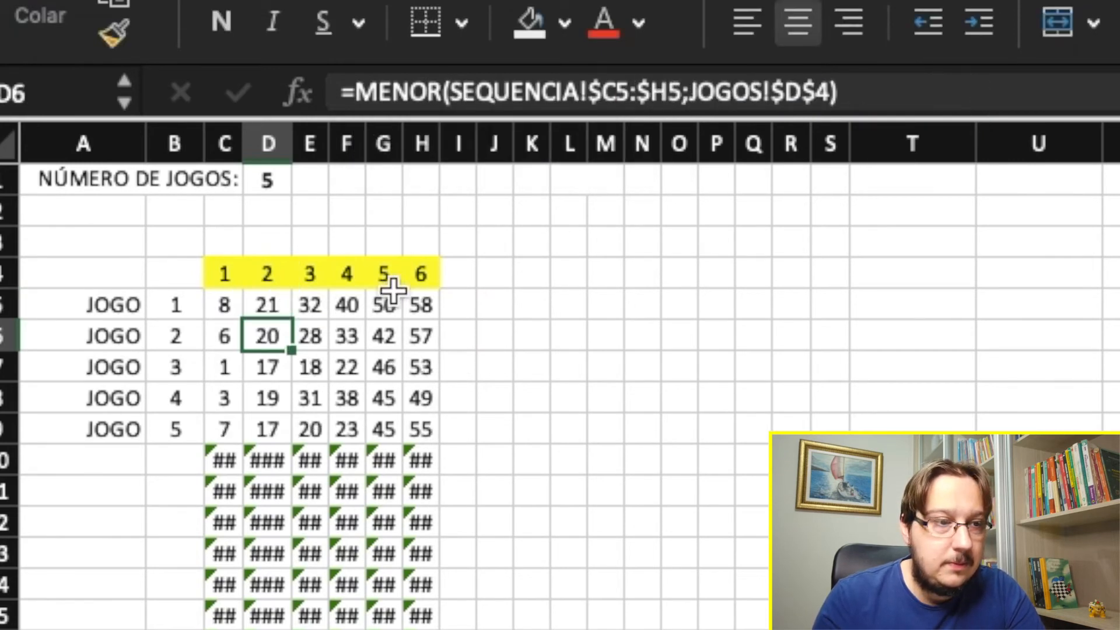
Wrap the formula in E5 of JOGOS in SEERRO with an empty-text fallback: =SEERRO(MENOR(SEQUENCIA!$C4:$H4;JOGOS!$E$4);"").
left_click(318, 302)
left_click(351, 92)
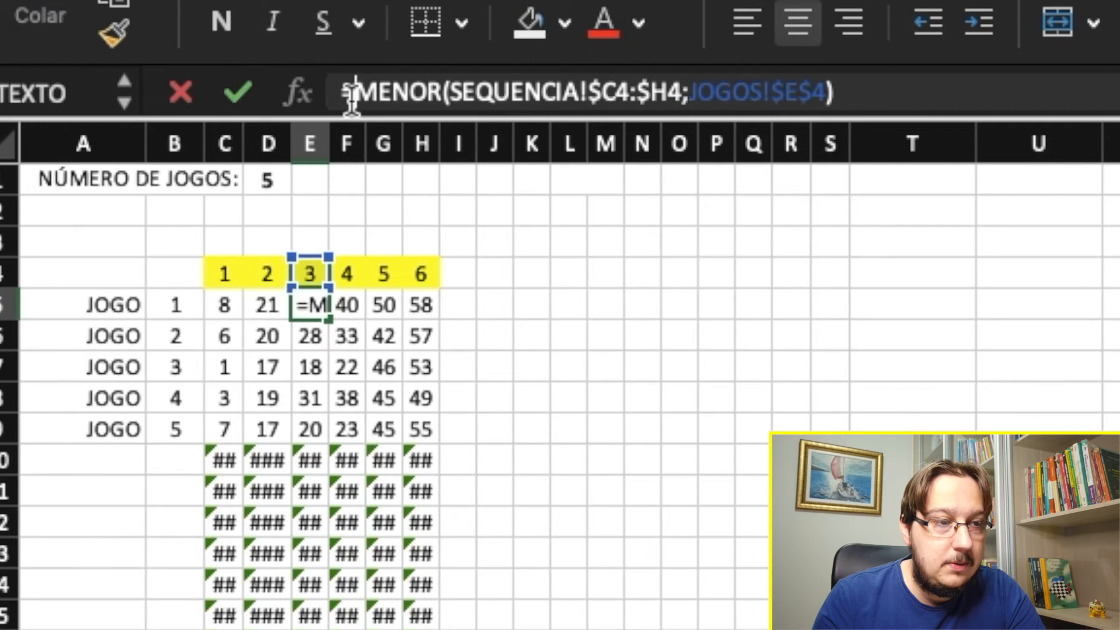
type("SE")
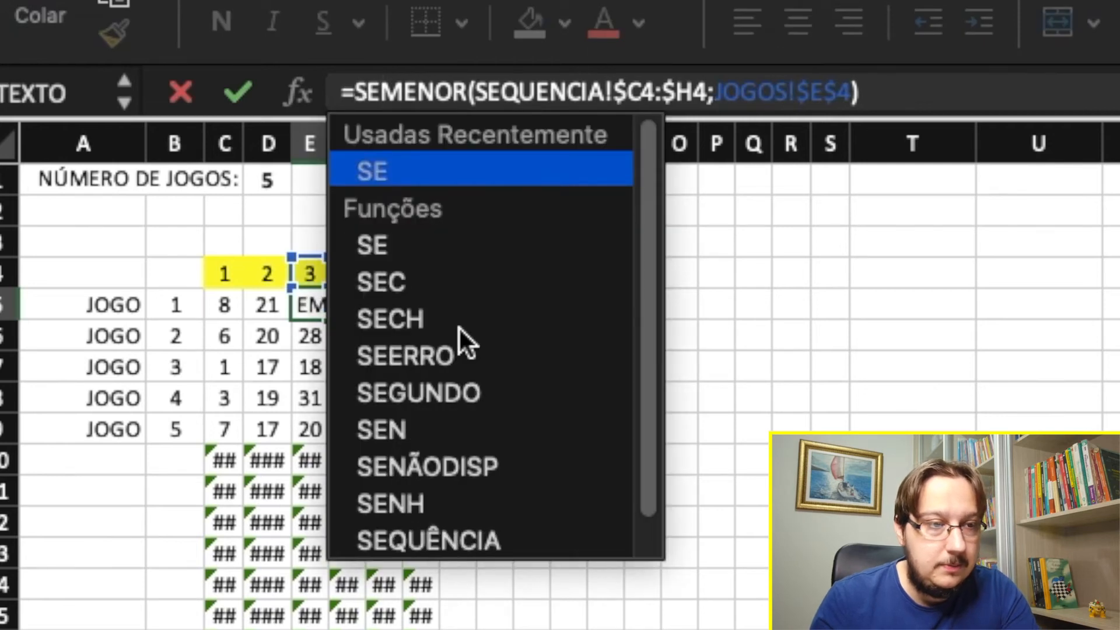
double_click(445, 353)
left_click(1038, 88)
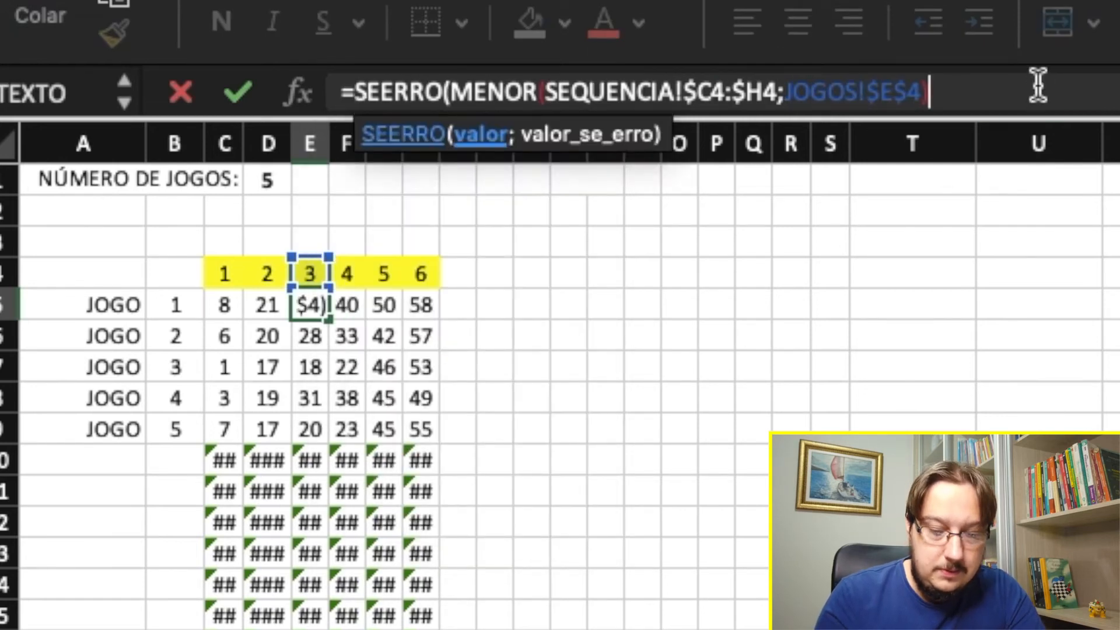
type(";\"\"")
key("Return")
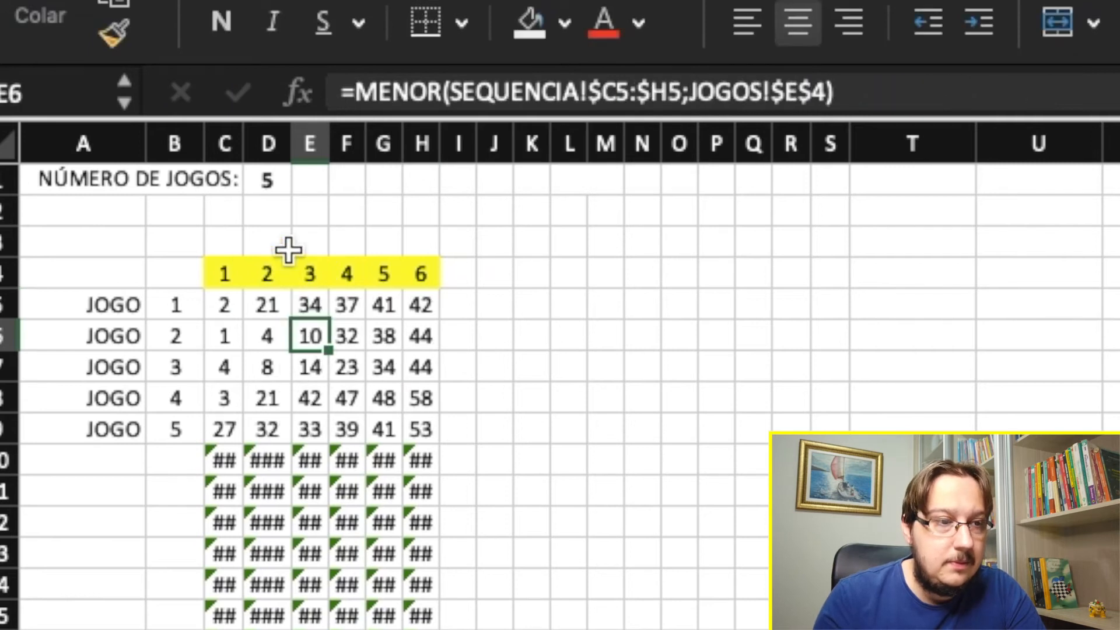
Wrap the formula in F5 of JOGOS in SEERRO with an empty-text fallback: =SEERRO(MENOR(SEQUENCIA!$C4:$H4;JOGOS!$F$4);"").
left_click(357, 302)
left_click(350, 92)
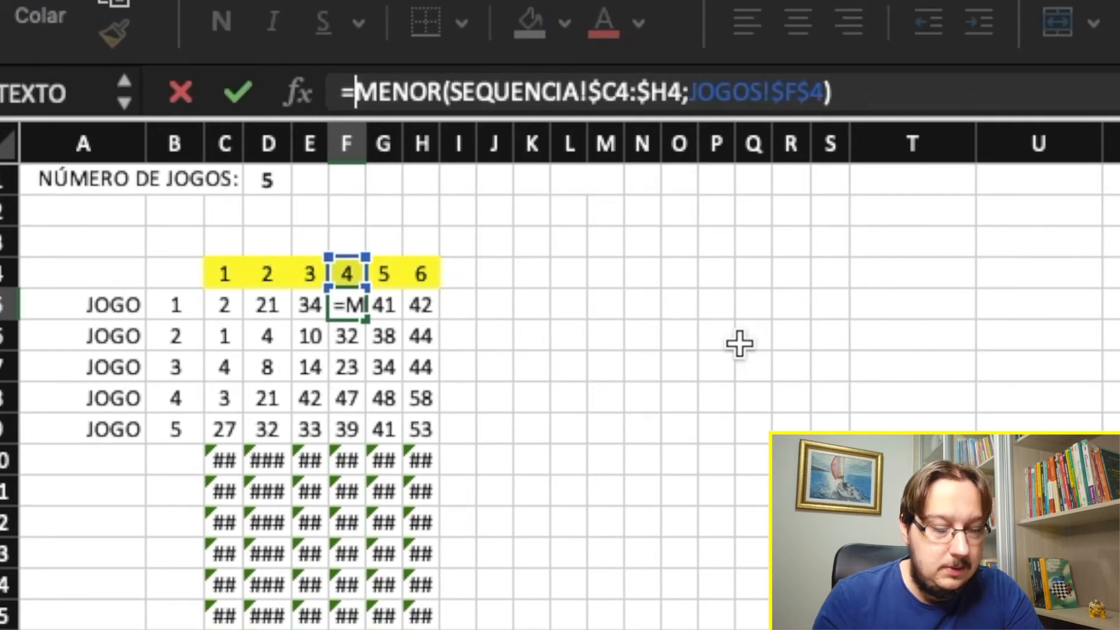
type("SER")
key("BackSpace")
type("E")
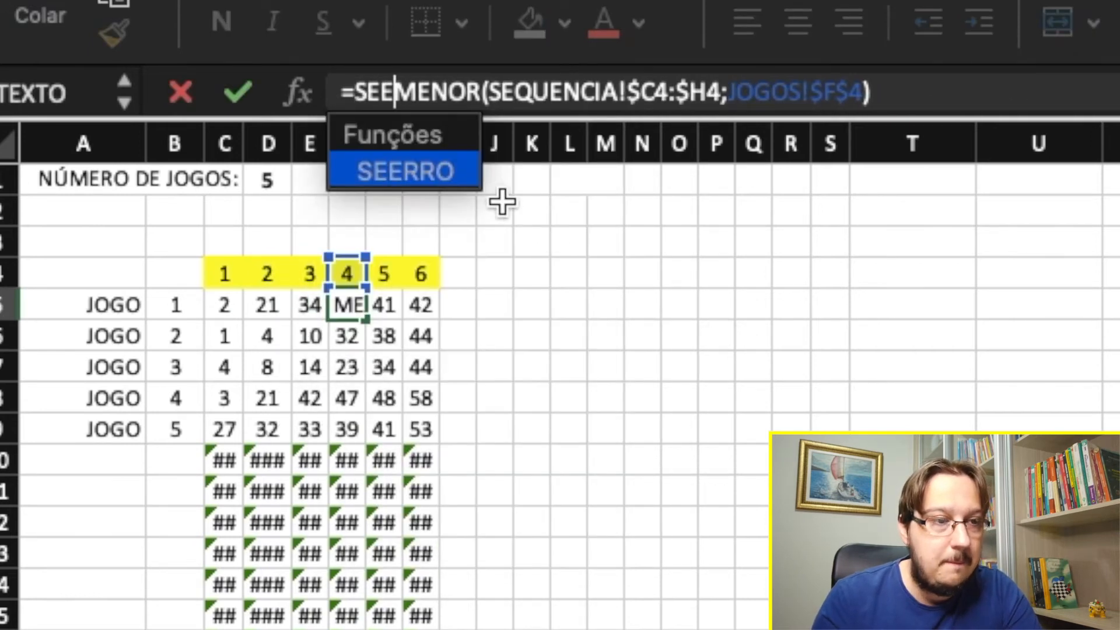
double_click(465, 182)
left_click(1063, 93)
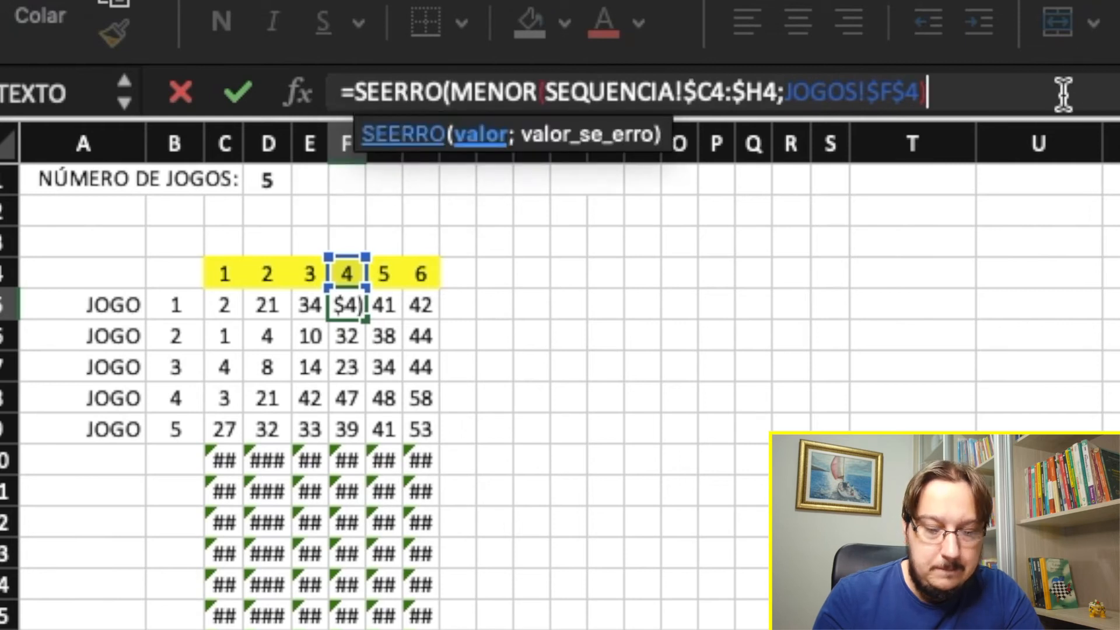
type(";\"\")")
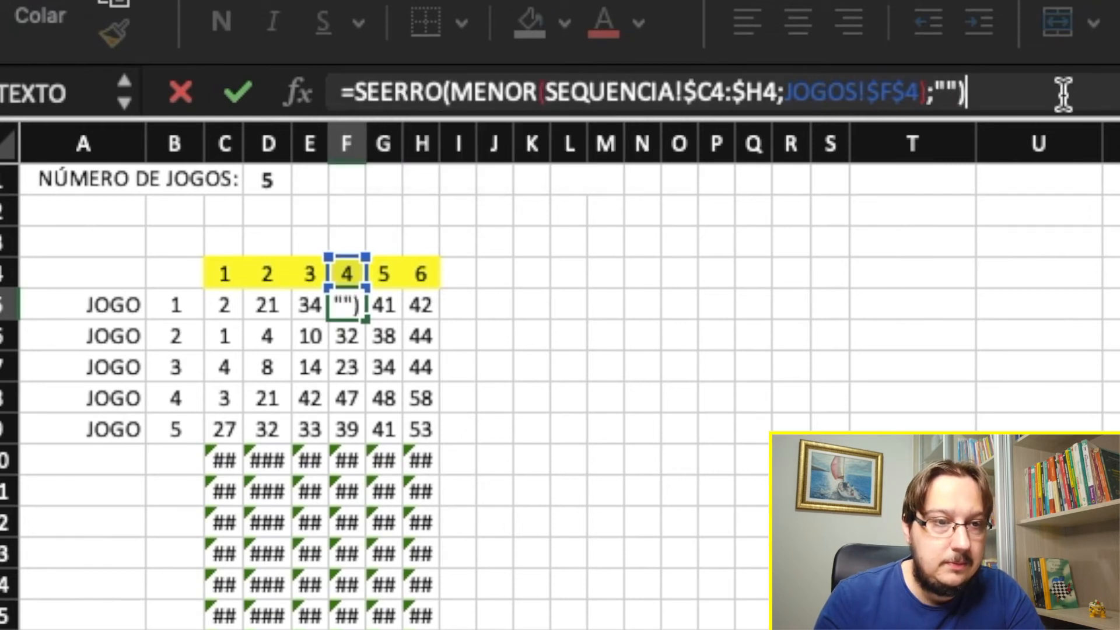
key("Return")
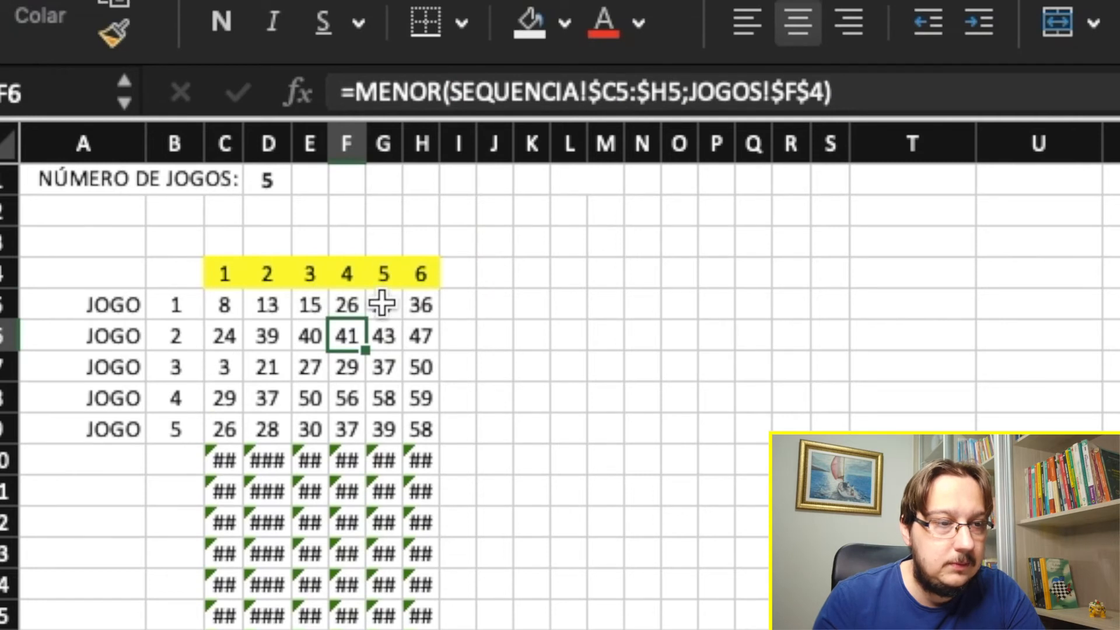
Wrap the formula in G5 of JOGOS in SEERRO with an empty-text fallback: =SEERRO(MENOR(SEQUENCIA!$C4:$H4;JOGOS!$G$4);"").
left_click(382, 303)
left_click(353, 91)
type("SEE")
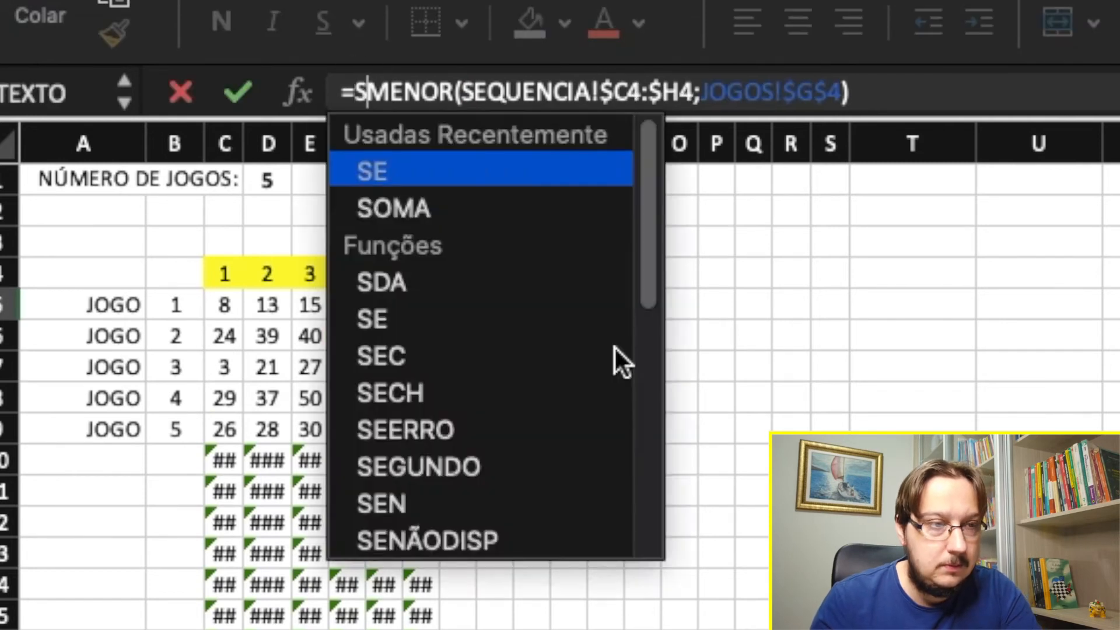
double_click(465, 178)
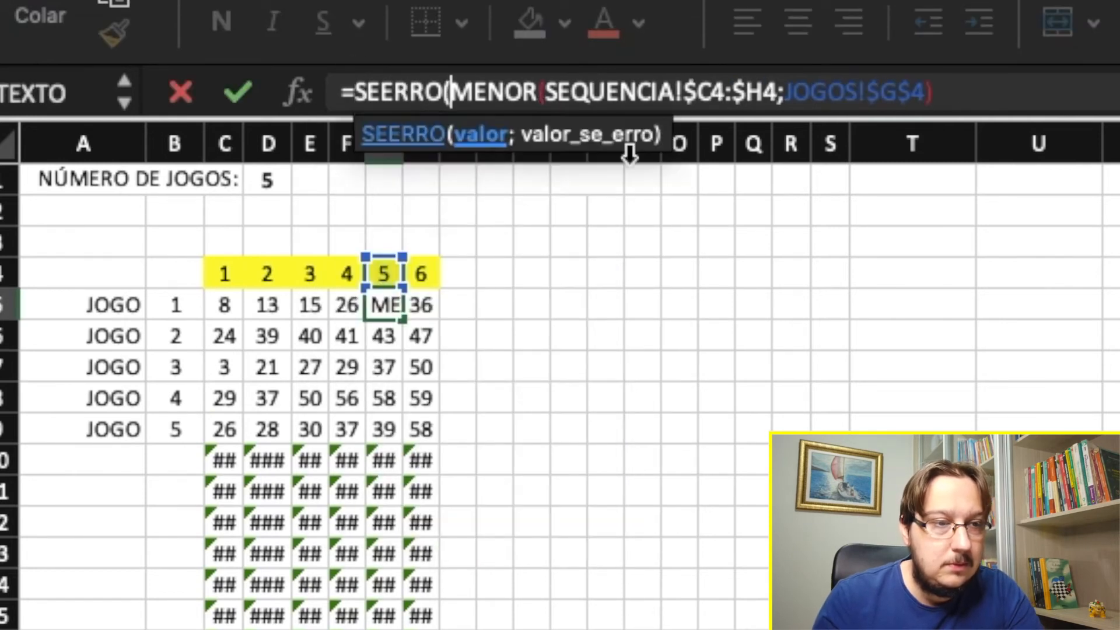
left_click(973, 94)
type(";\"\")")
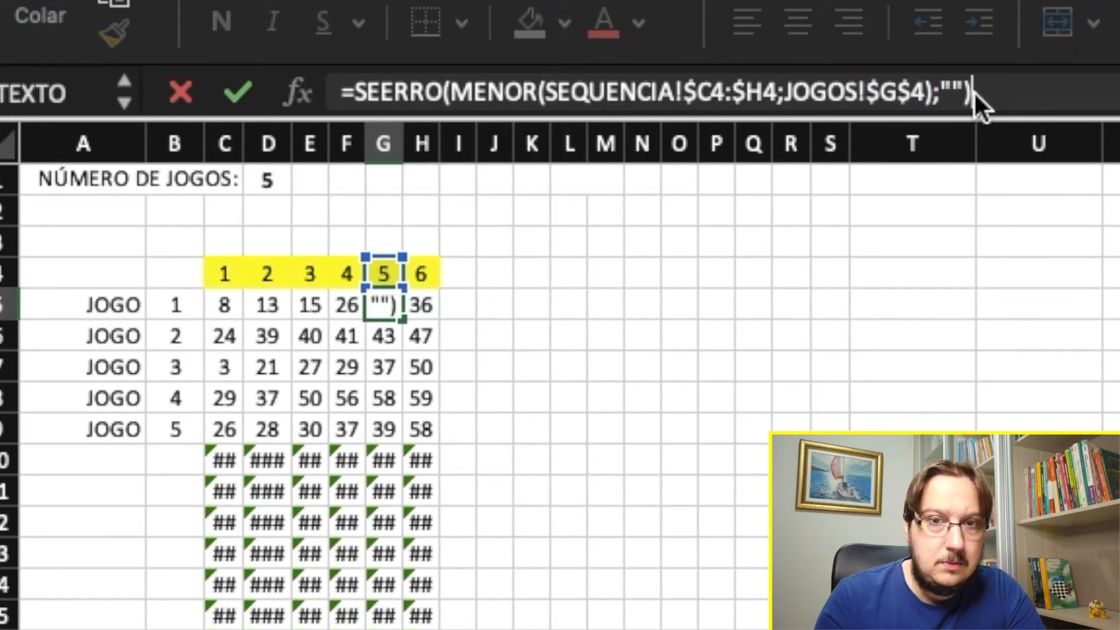
key("Return")
Wrap the formula in H5 of JOGOS in SEERRO with an empty-text fallback: =SEERRO(MENOR(SEQUENCIA!$C4:$H4;JOGOS!$H$4);"").
left_click(428, 305)
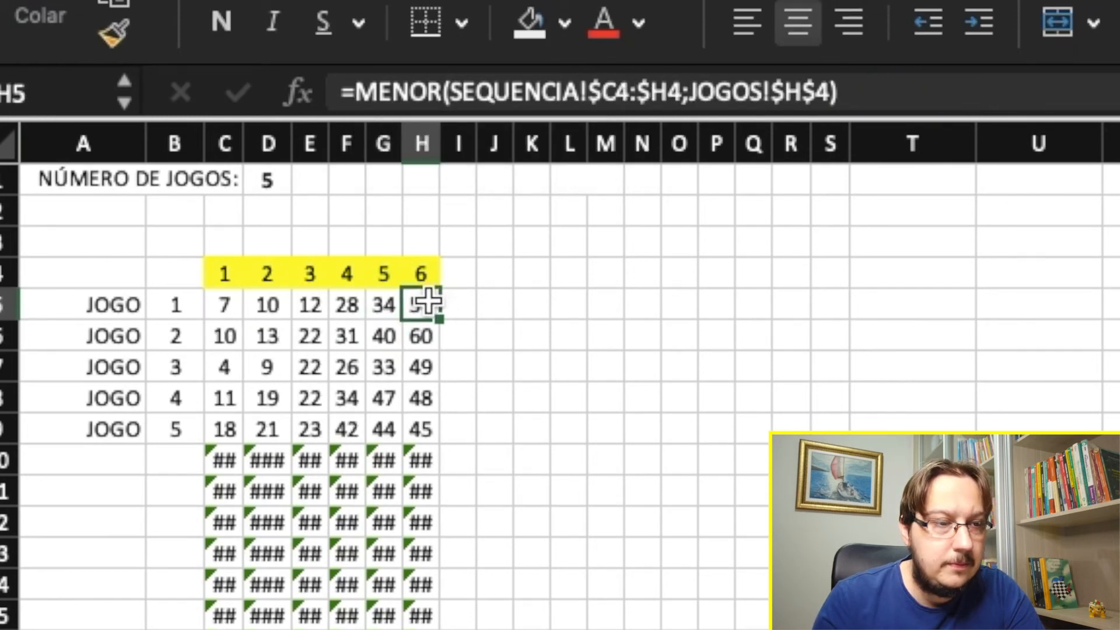
left_click(361, 92)
type("SEE")
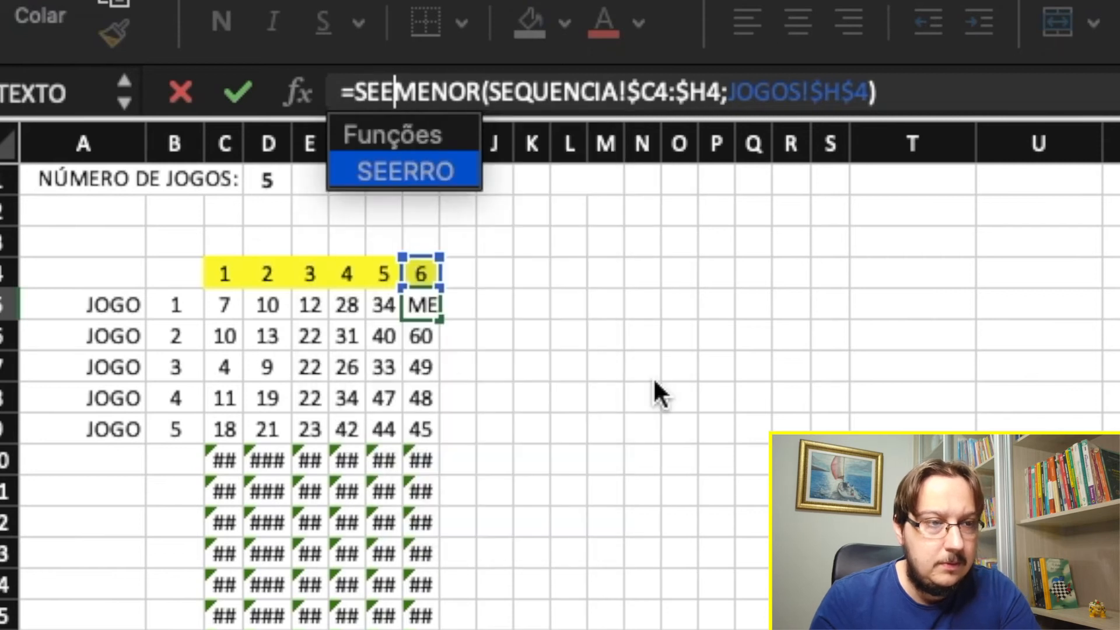
double_click(452, 188)
left_click(945, 92)
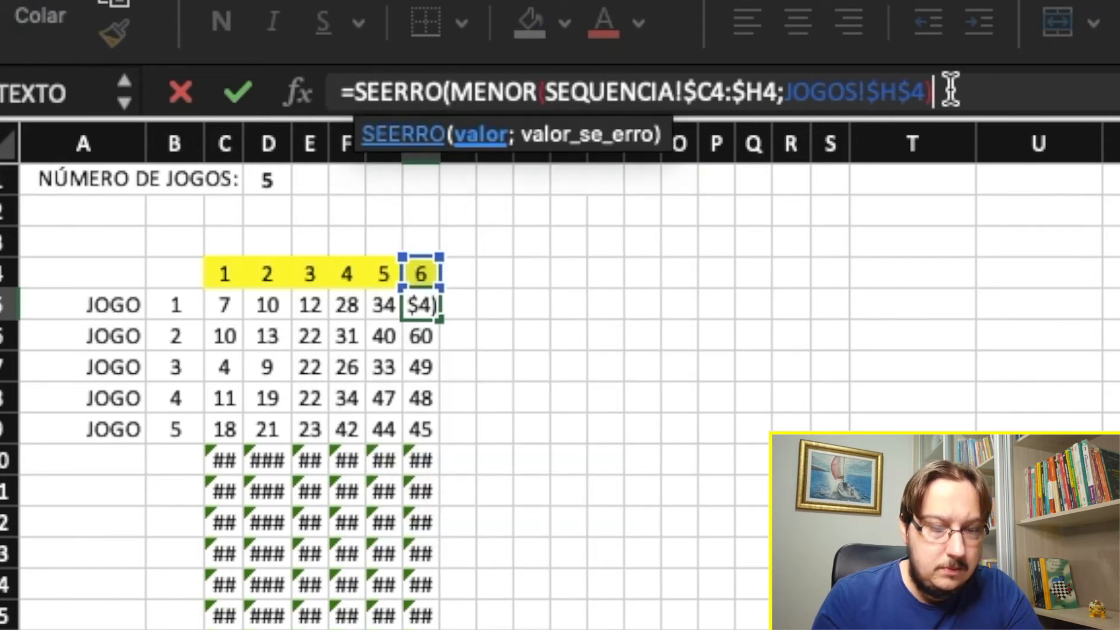
type(";\"\")")
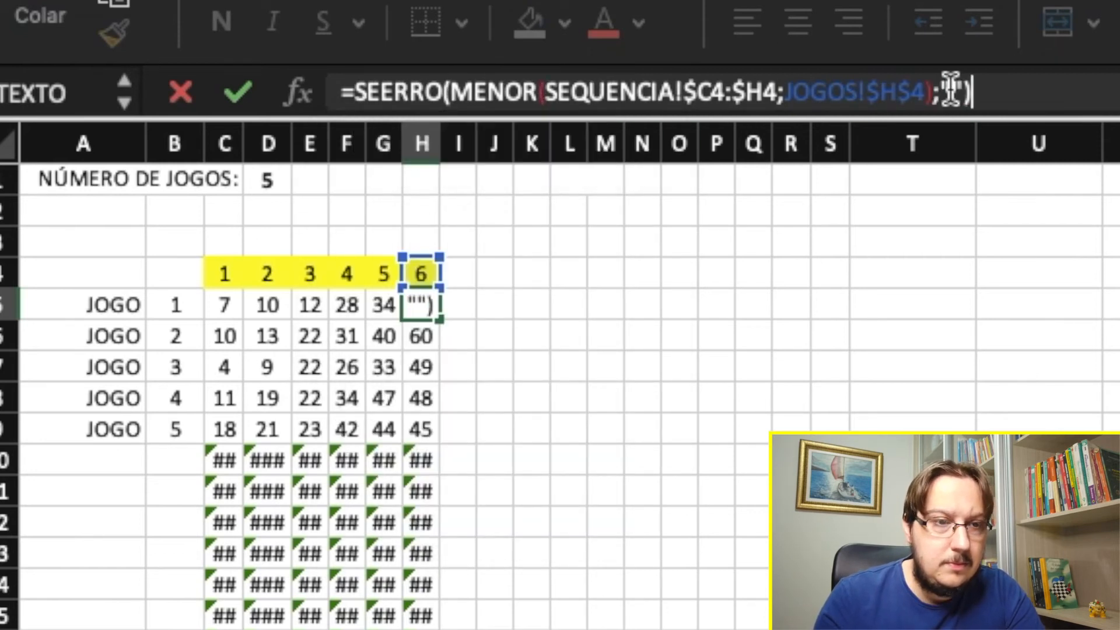
key("Return")
Fill the SEERRO formulas in C5:H5 of JOGOS down over all the game rows.
left_click_drag(109, 122, 212, 350)
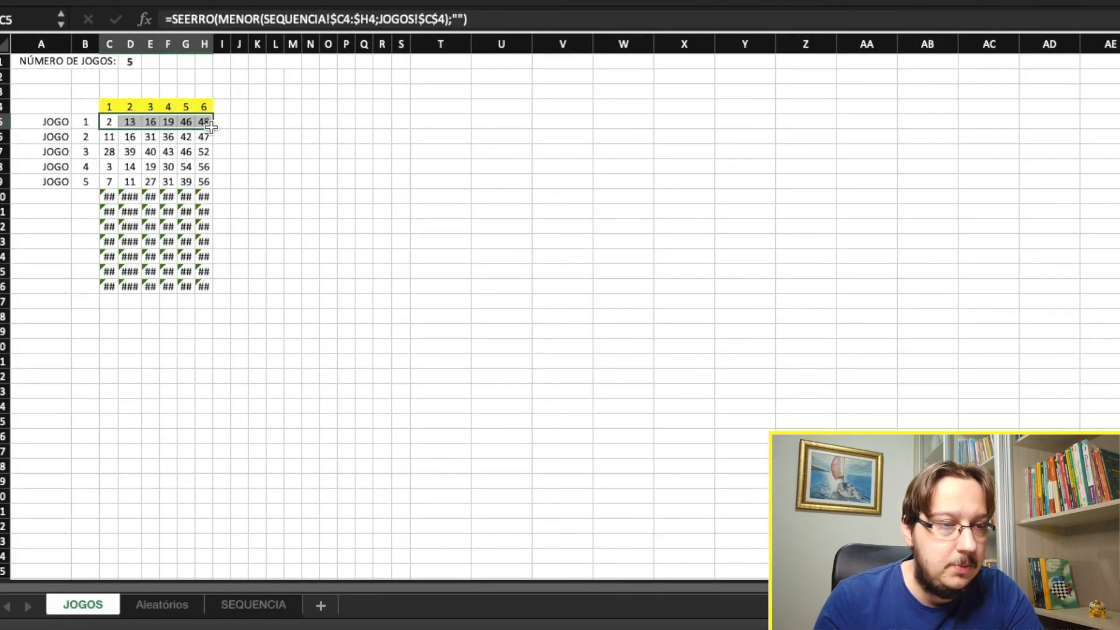
left_click(257, 166)
left_click_drag(111, 120, 258, 519)
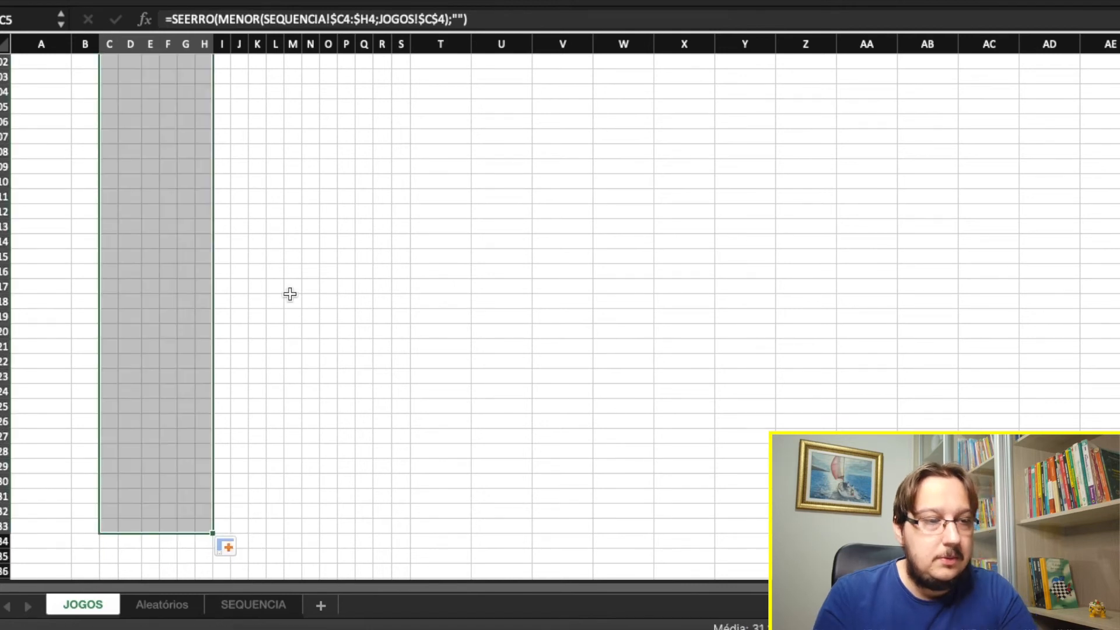
scroll(290, 293, "up", 20)
scroll(257, 177, "up", 1)
Test the game list on JOGOS by setting the number of games in D1 to 20 and to 30.
left_click(129, 62)
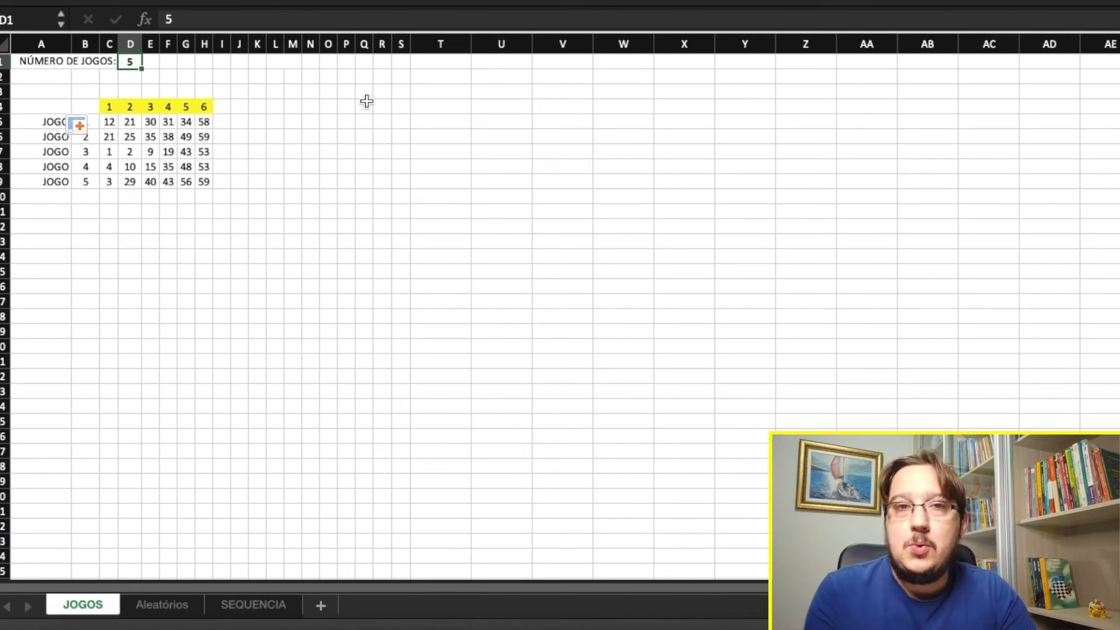
type("20")
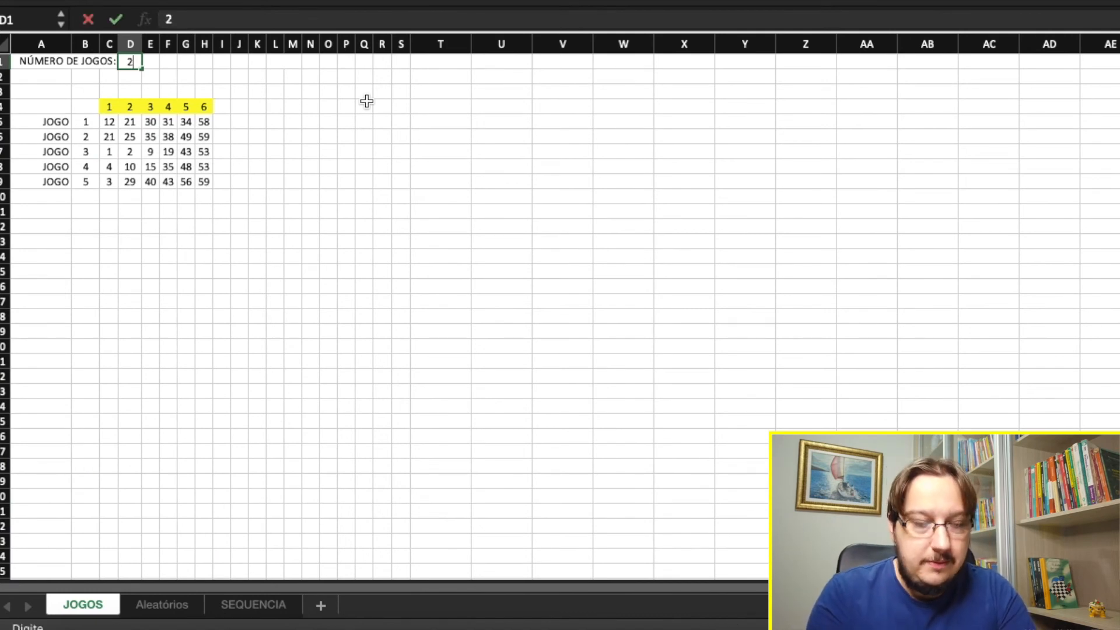
key("Return")
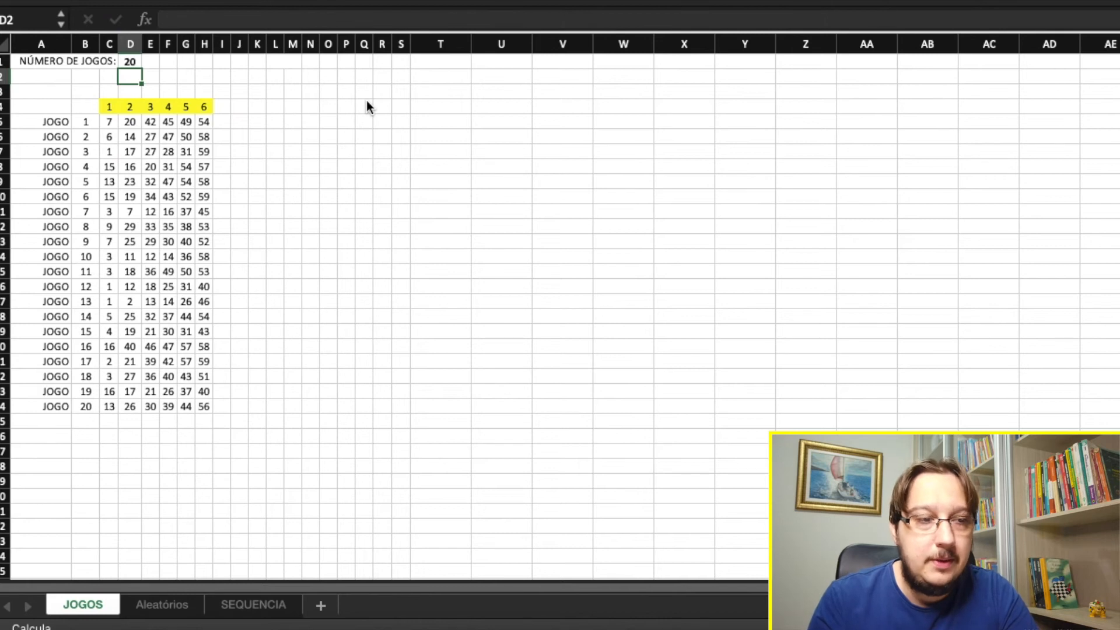
key("Up")
type("30")
key("Return")
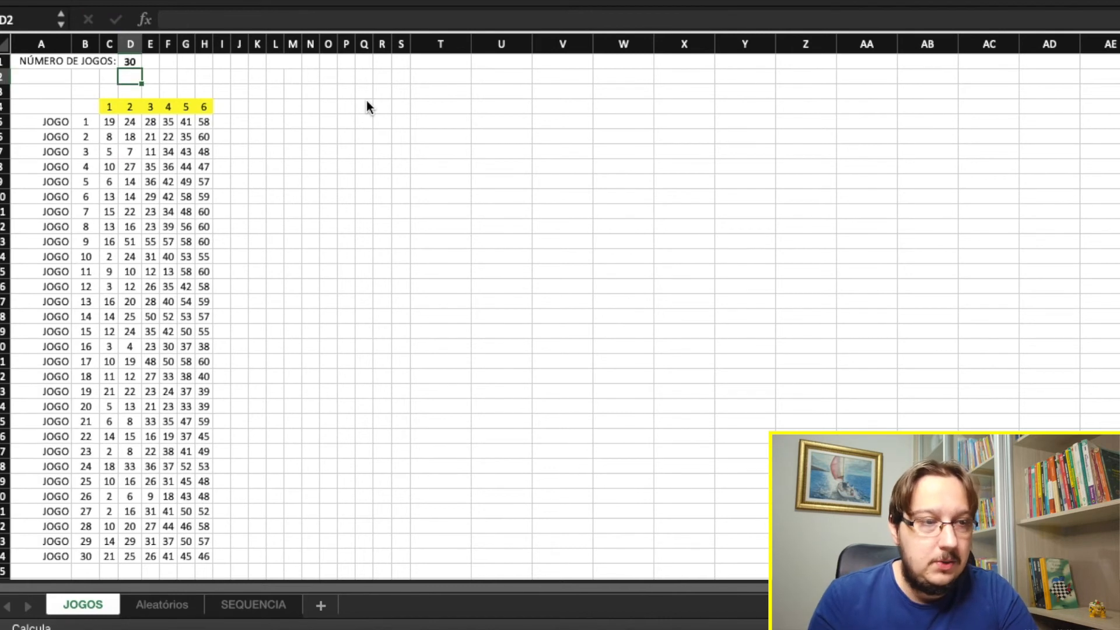
scroll(315, 281, "down", 3)
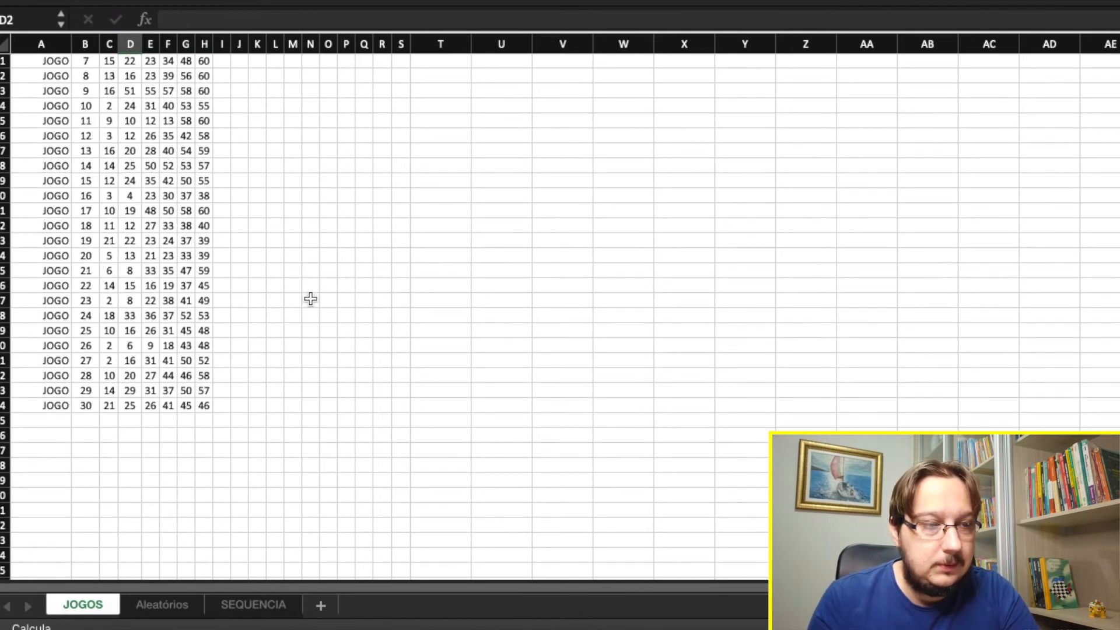
scroll(310, 298, "up", 3)
Set the number of games in D1 to 100 and check the list down to its last game.
key("Up")
type("1")
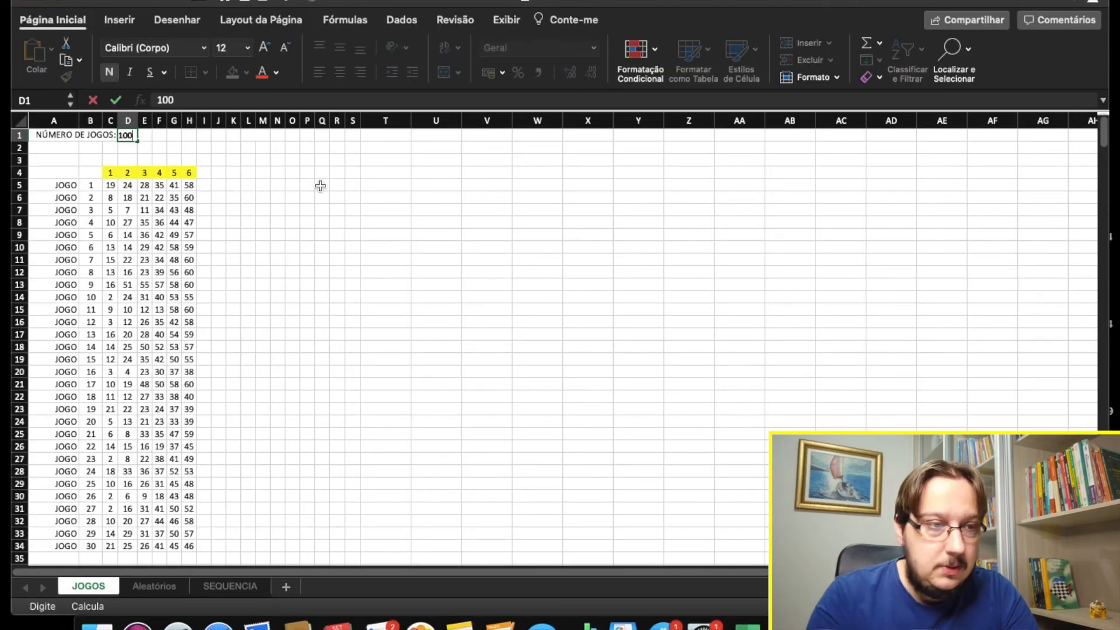
key("Return")
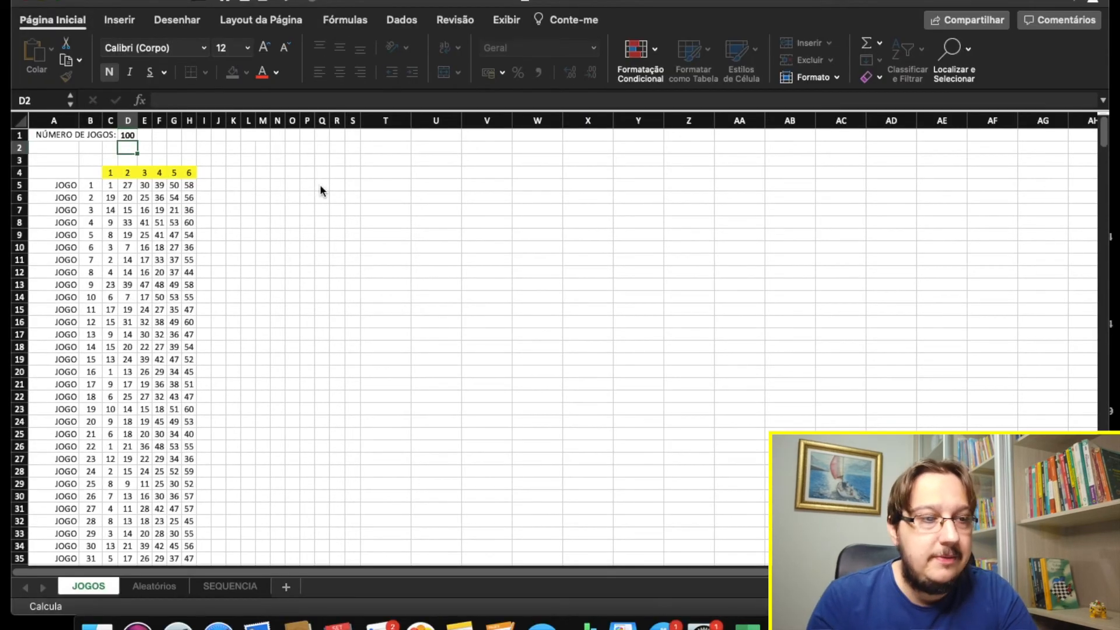
scroll(288, 375, "down", 20)
scroll(288, 375, "up", 20)
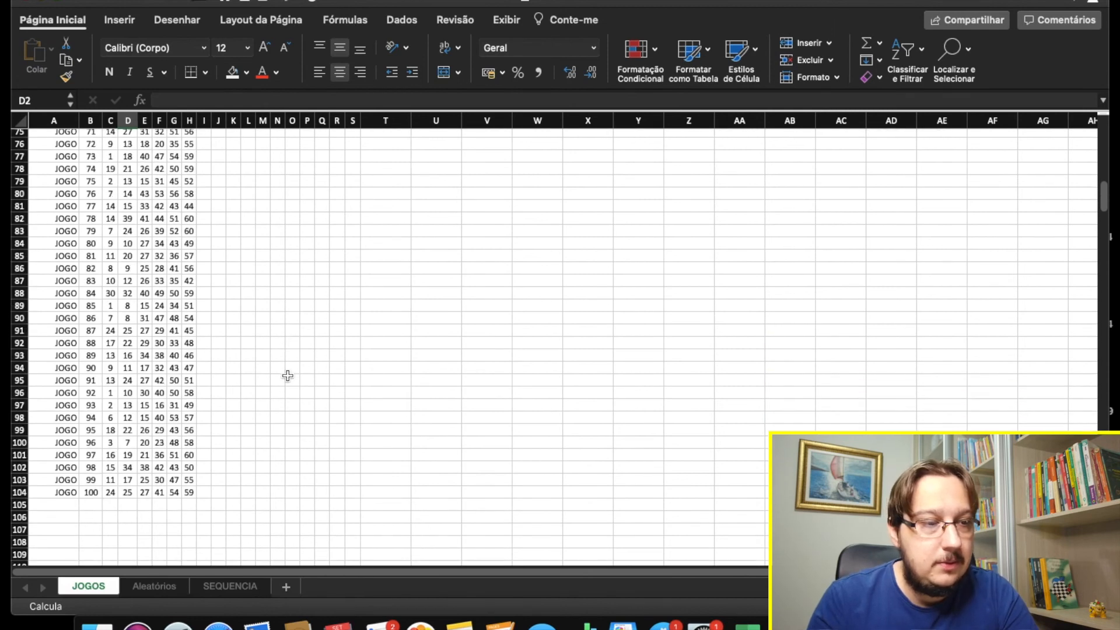
Set the number of games in D1 to 200 and look through the game list on JOGOS to its end.
left_click(128, 135)
key("super+b")
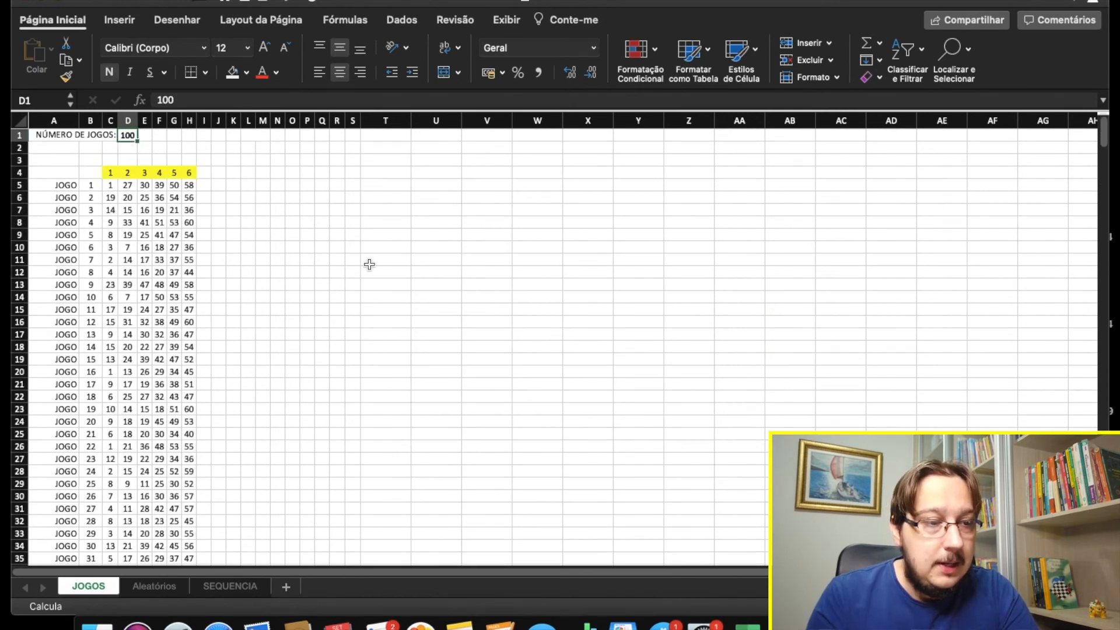
key("Return")
scroll(257, 403, "down", 20)
scroll(257, 404, "down", 20)
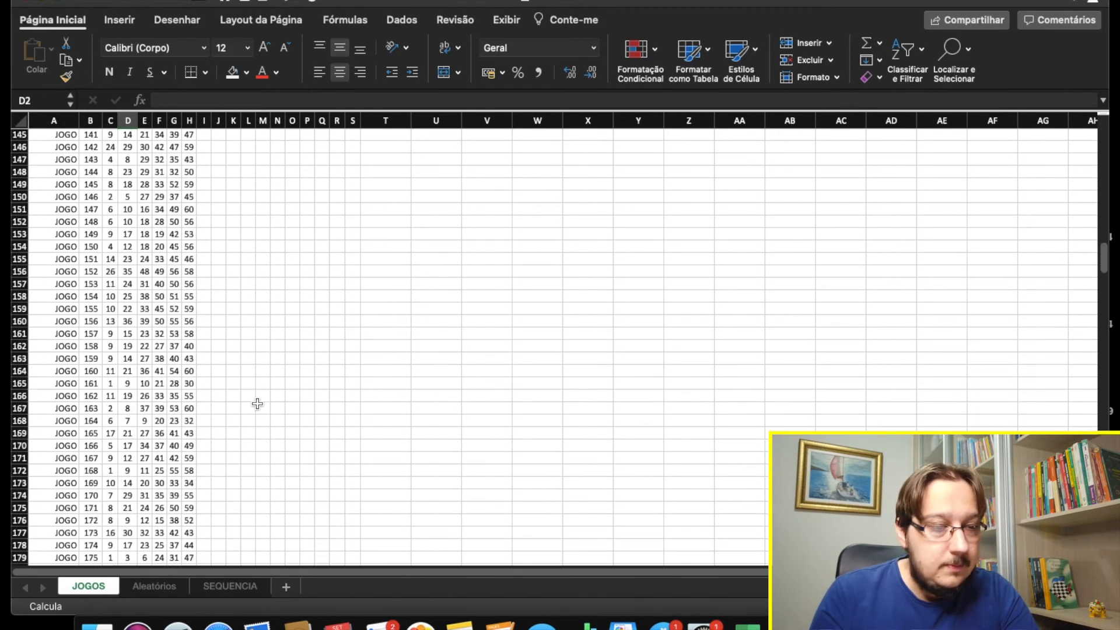
scroll(258, 404, "up", 10)
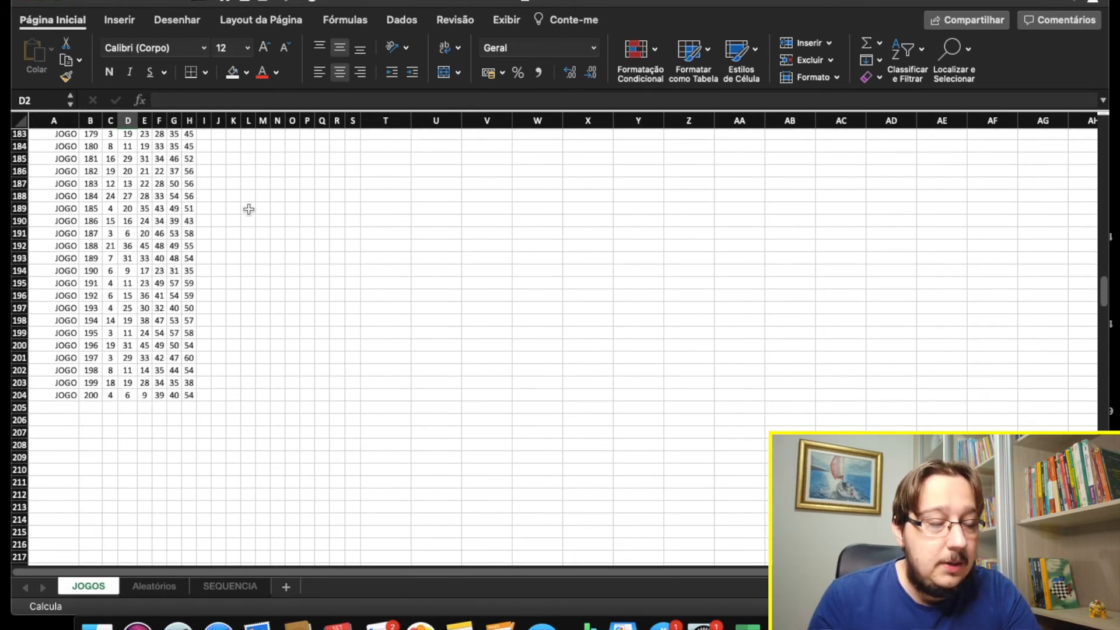
scroll(249, 209, "up", 20)
scroll(249, 210, "down", 20)
scroll(249, 210, "down", 8)
scroll(249, 209, "up", 20)
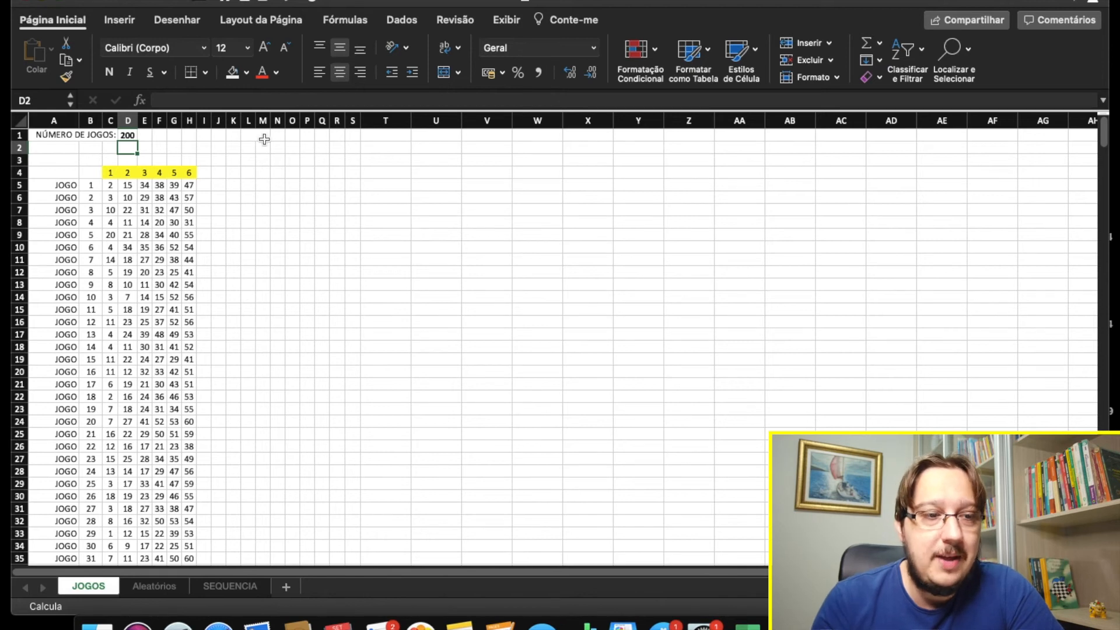
Widen column K on JOGOS and enter =CONCATENAR(C5;D5;E5;F5;G5;H5) in K5.
left_click_drag(241, 121, 316, 121)
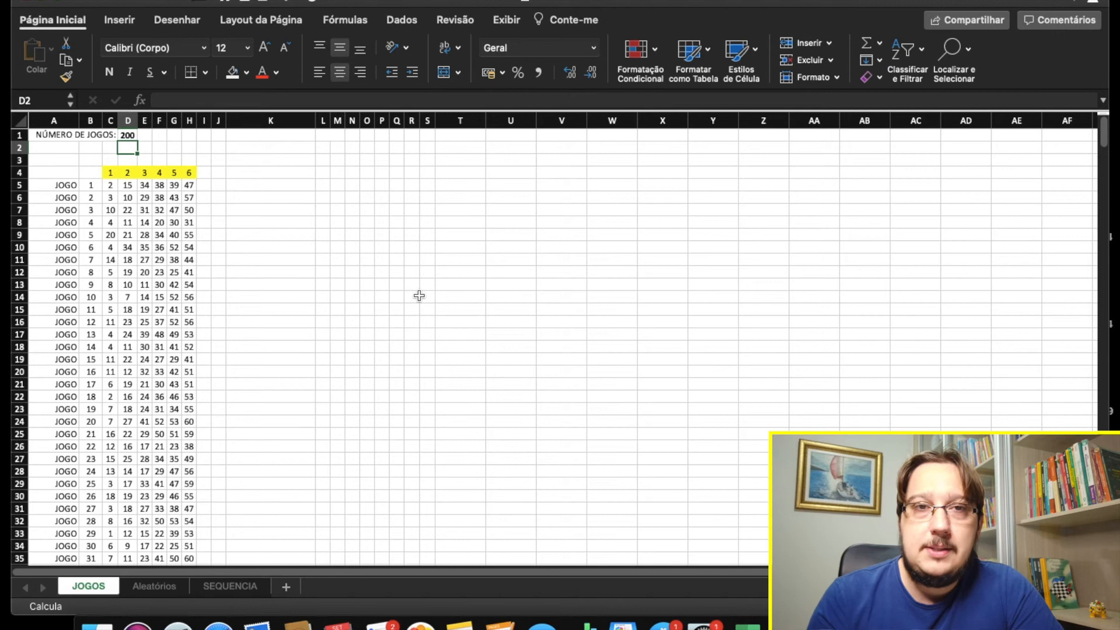
left_click(278, 187)
type("=CONCA")
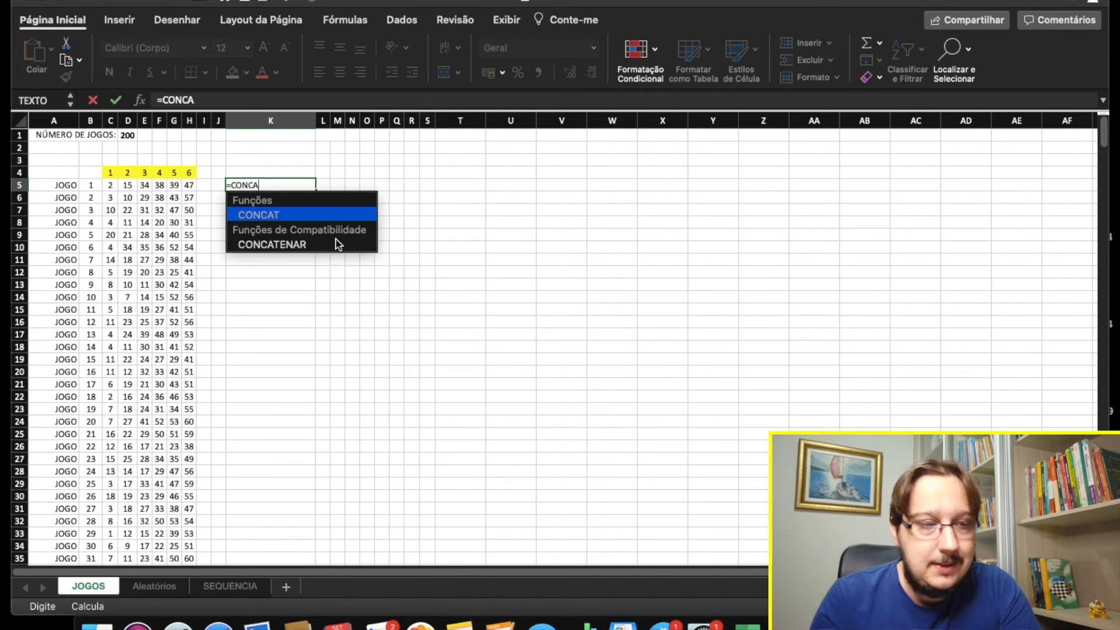
double_click(302, 240)
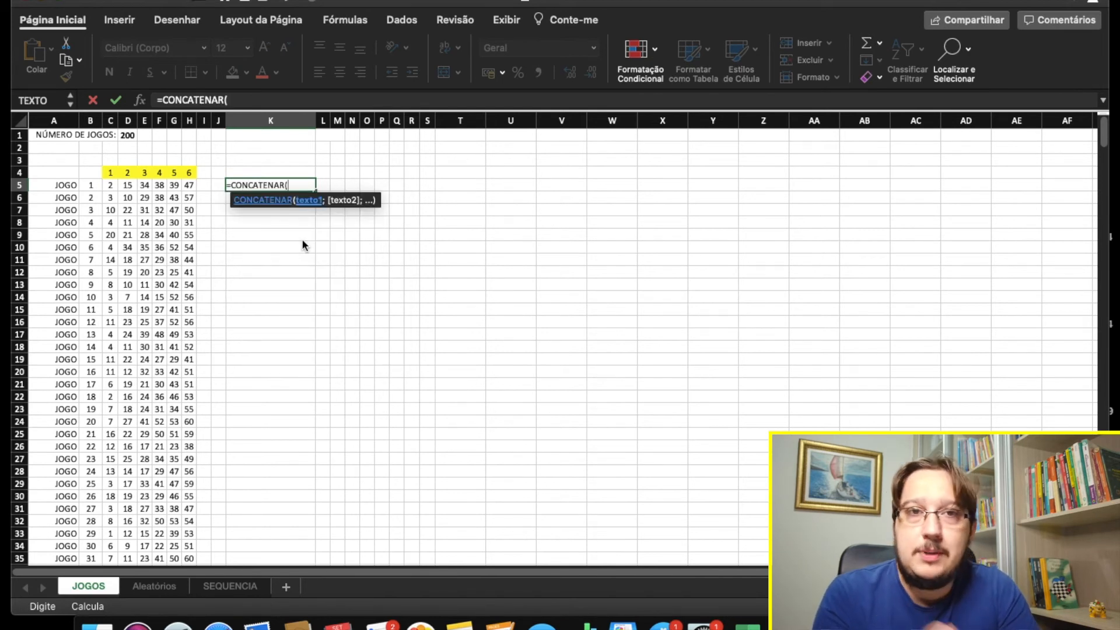
left_click(111, 186)
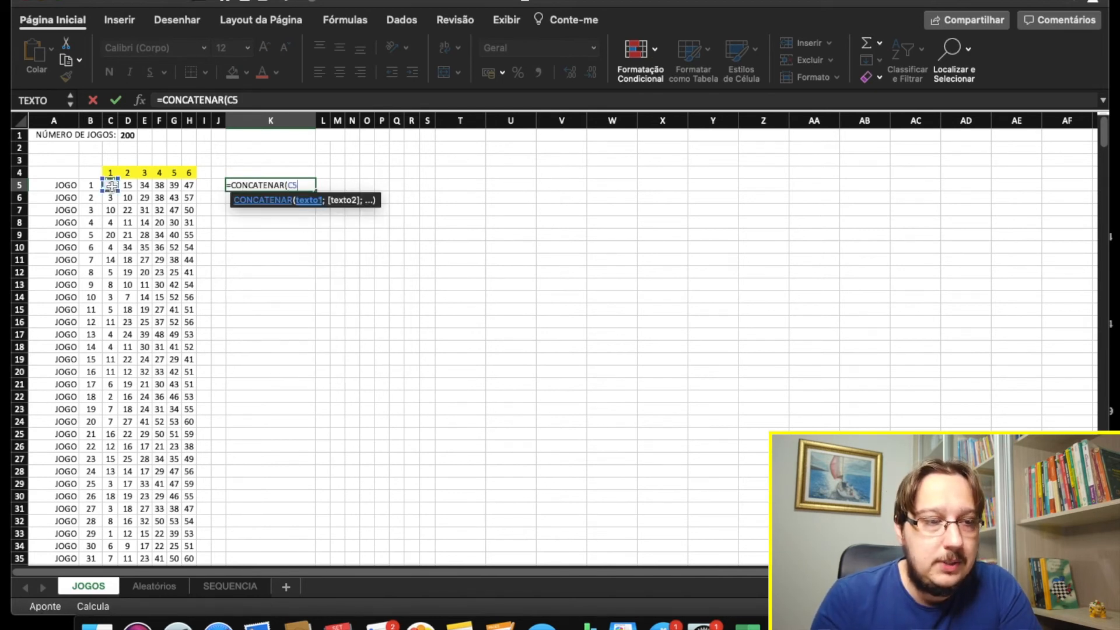
type(";")
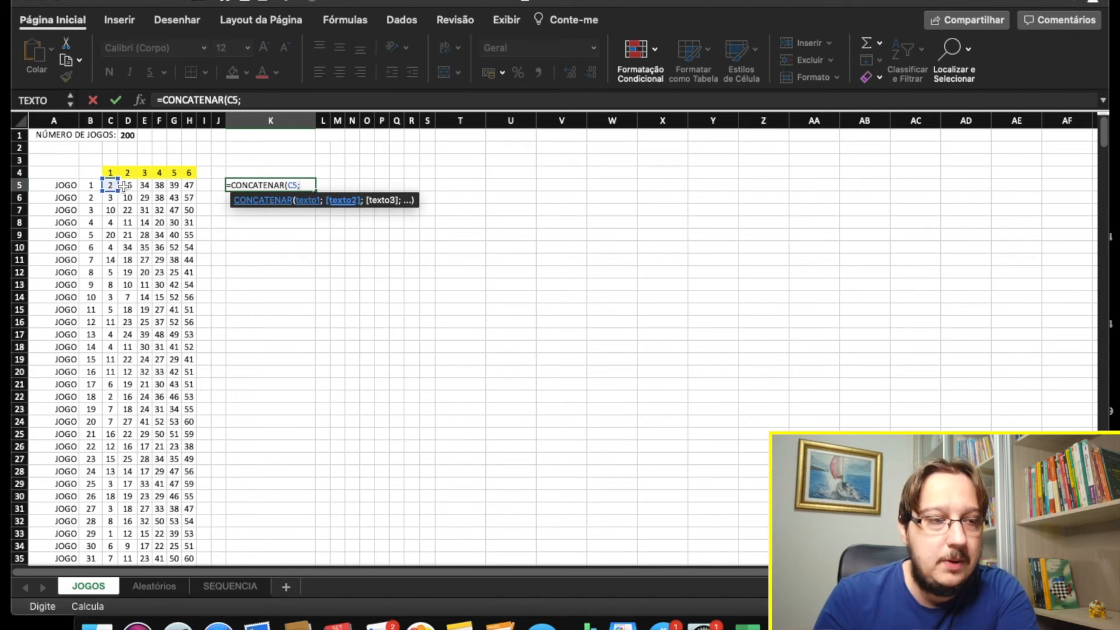
left_click(127, 185)
type(";")
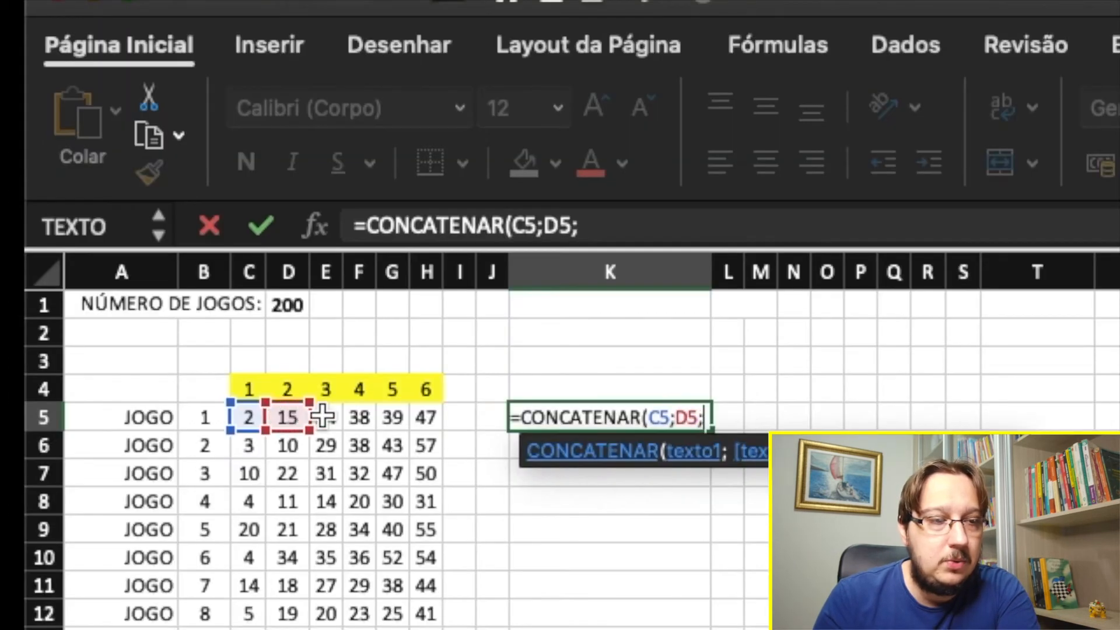
left_click(143, 184)
type(";")
left_click(364, 416)
type(";")
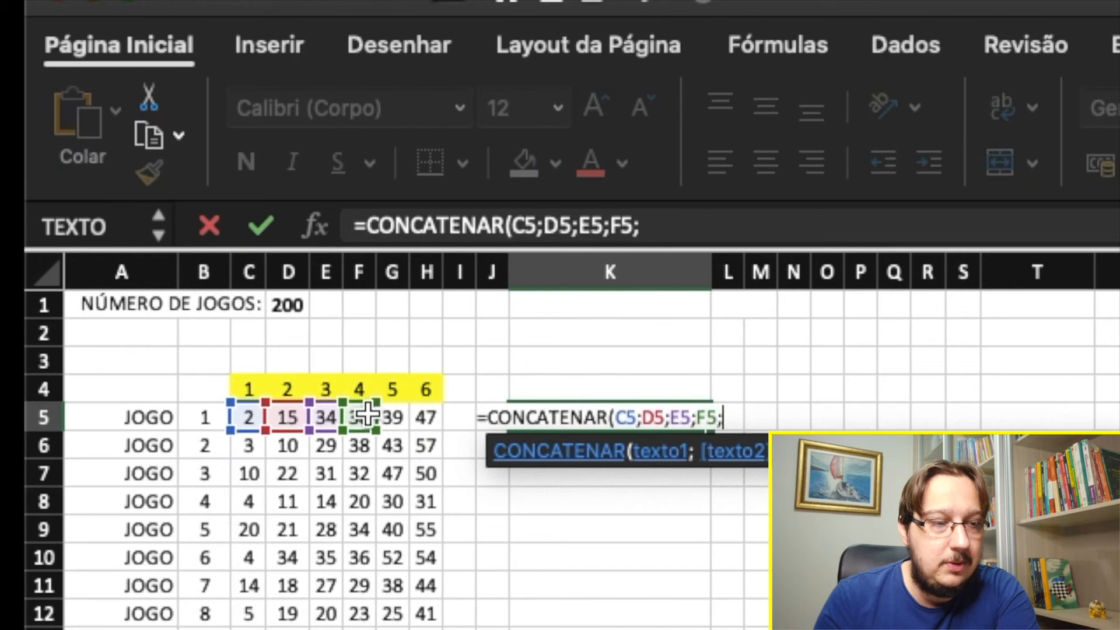
left_click(389, 416)
type(";")
left_click(424, 417)
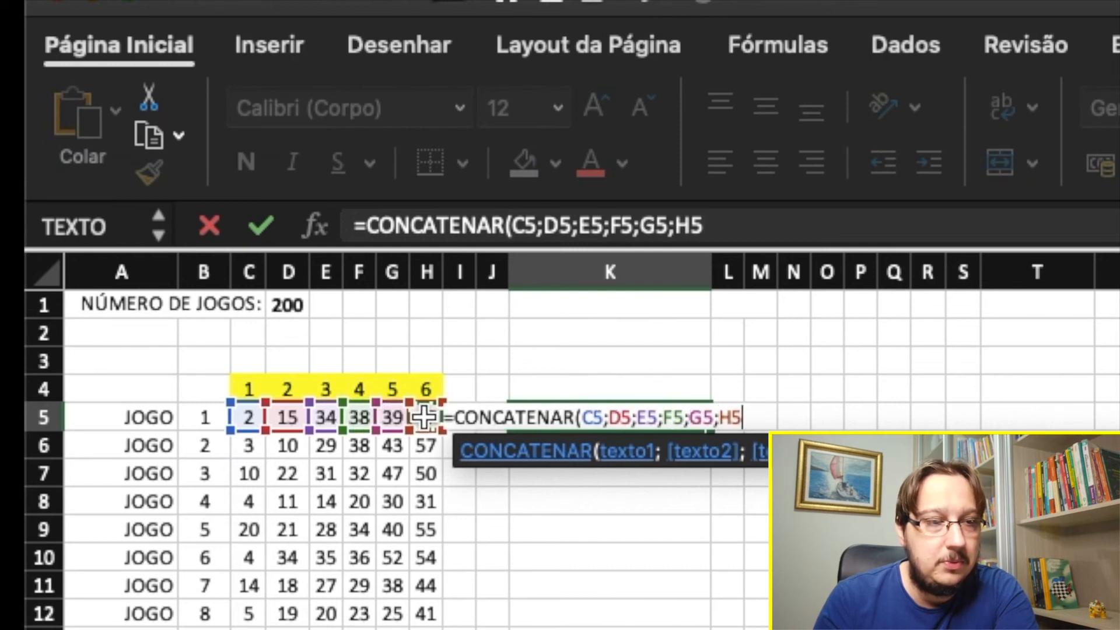
type(";H5)")
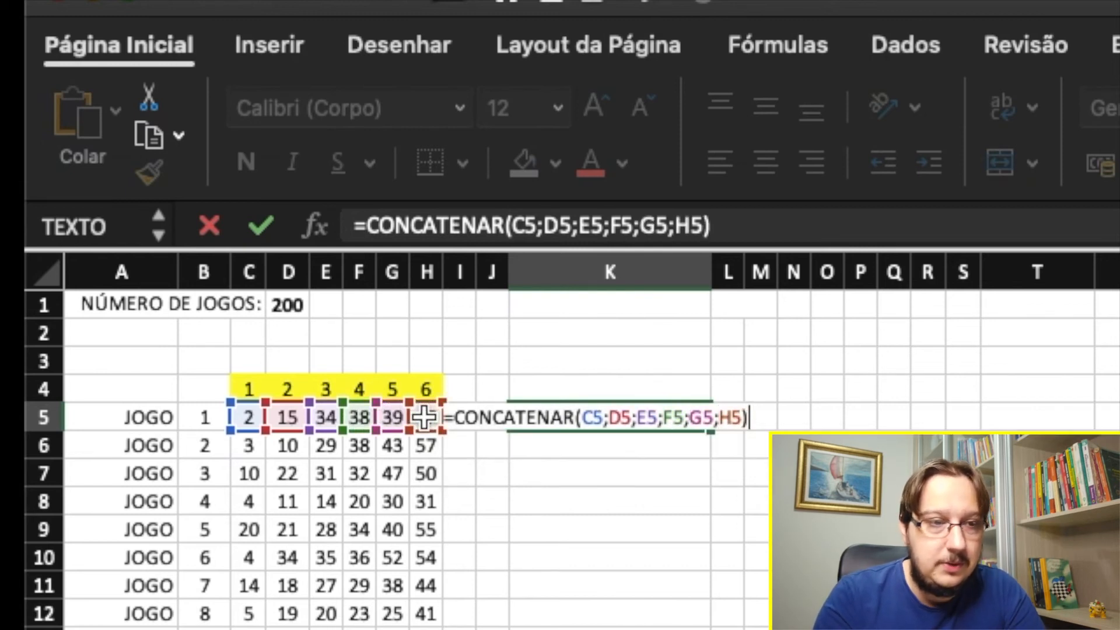
key("Return")
Fill the CONCATENAR formula in K5 down to K204, the row of game 200.
key("Up")
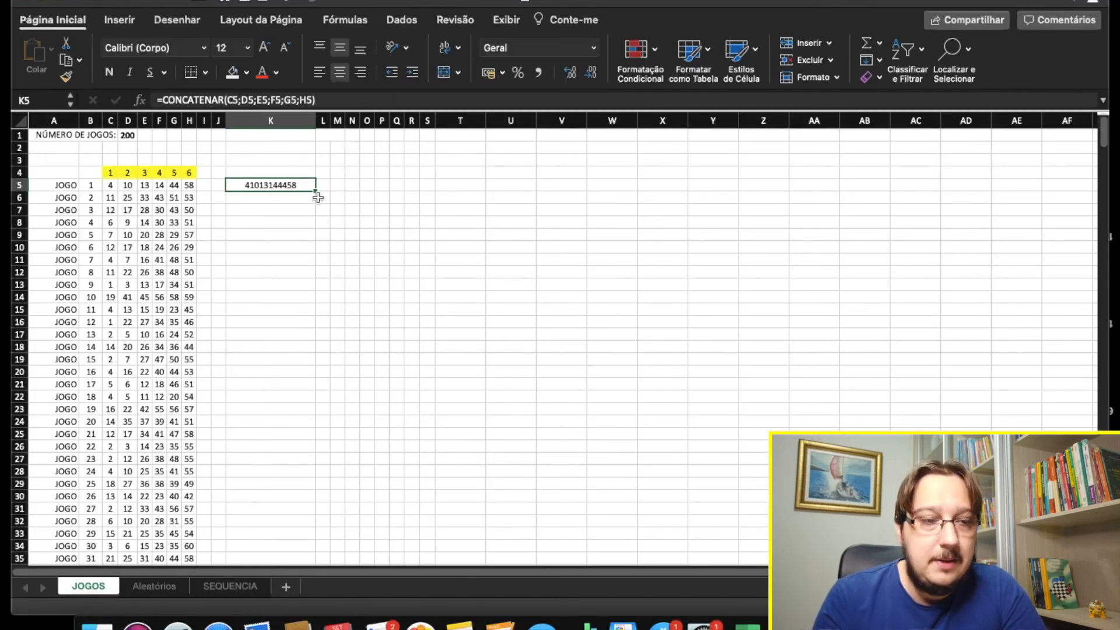
left_click_drag(317, 191, 317, 294)
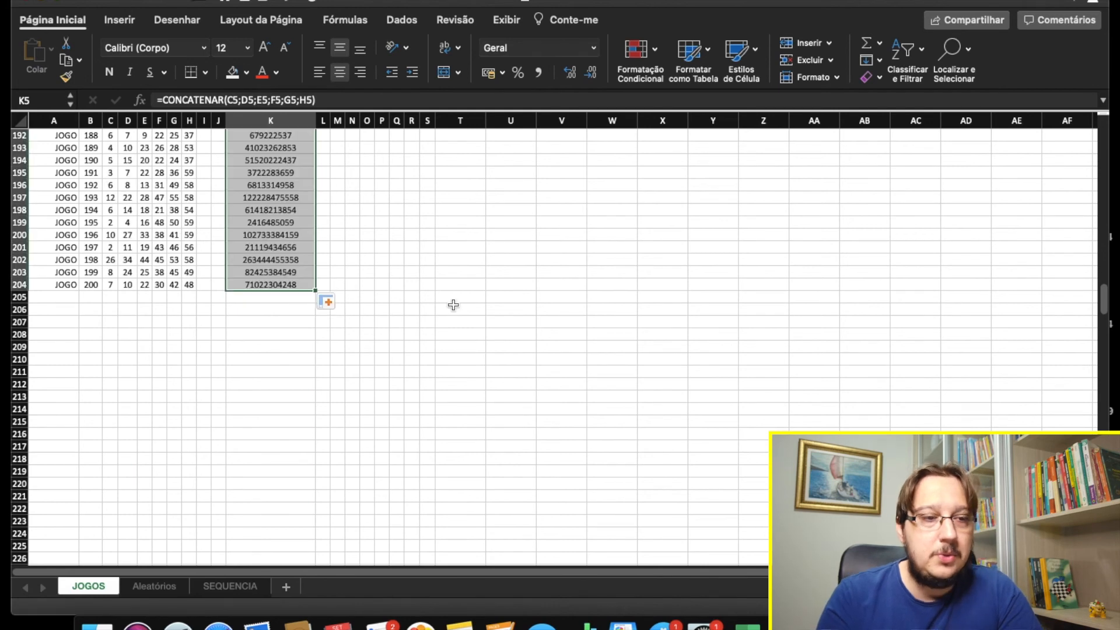
scroll(454, 305, "up", 20)
left_click(498, 267)
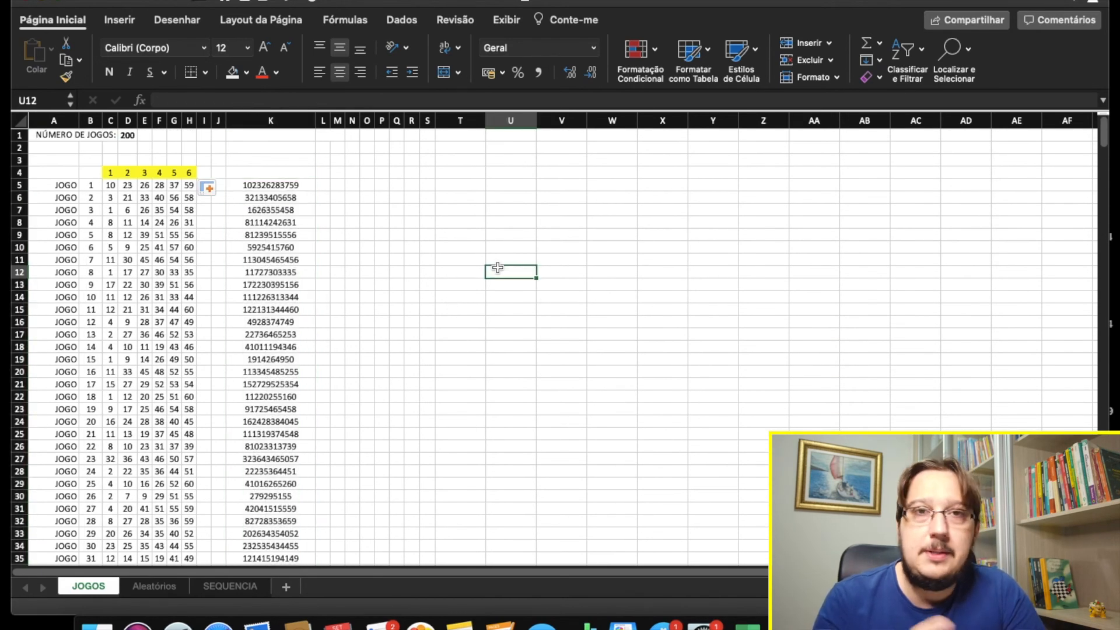
Add a conditional formatting rule to column K that highlights duplicate values with the red fill.
left_click(272, 118)
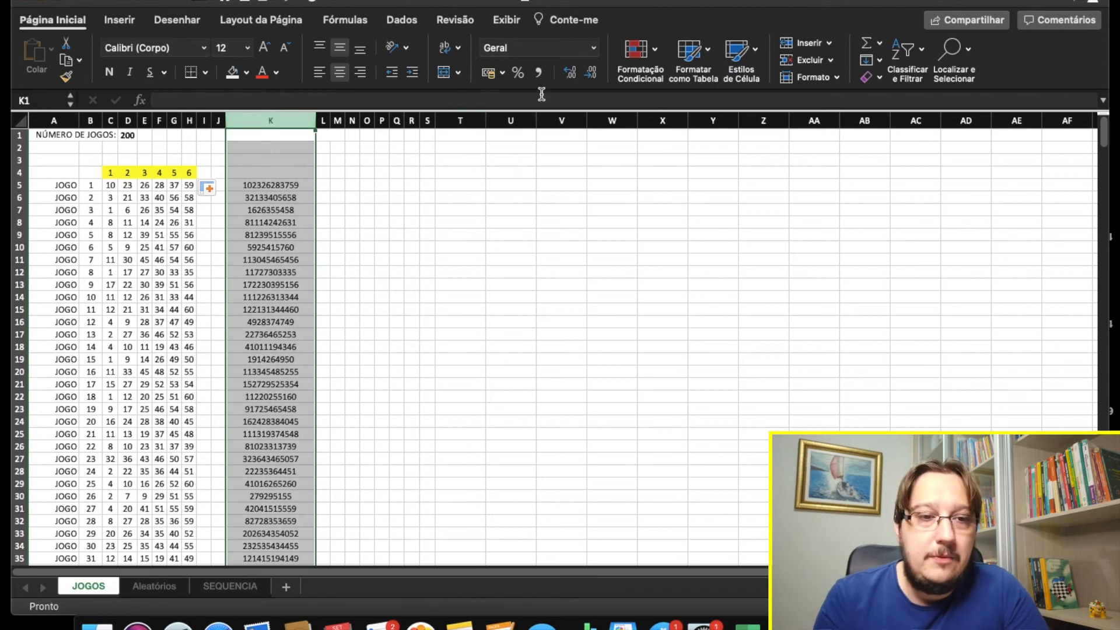
left_click(656, 46)
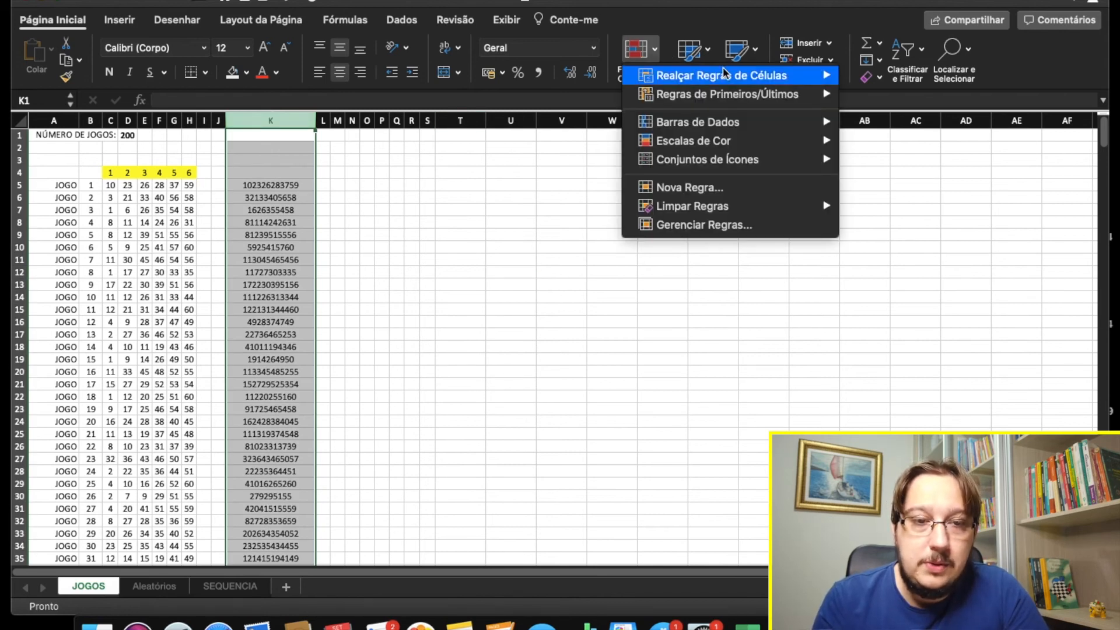
mouse_move(735, 77)
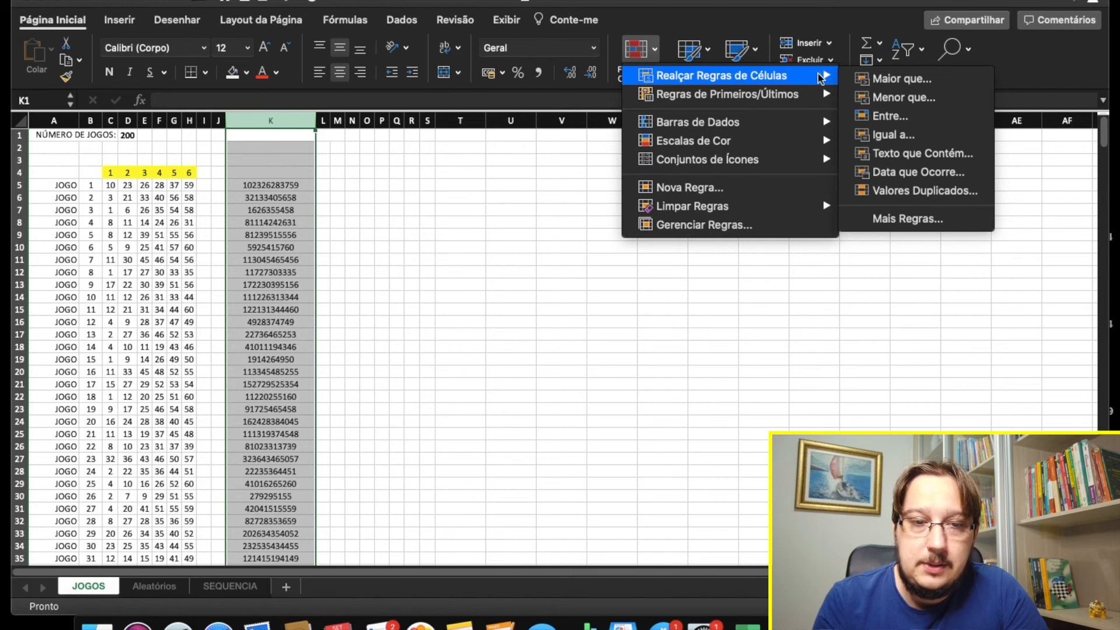
left_click(917, 191)
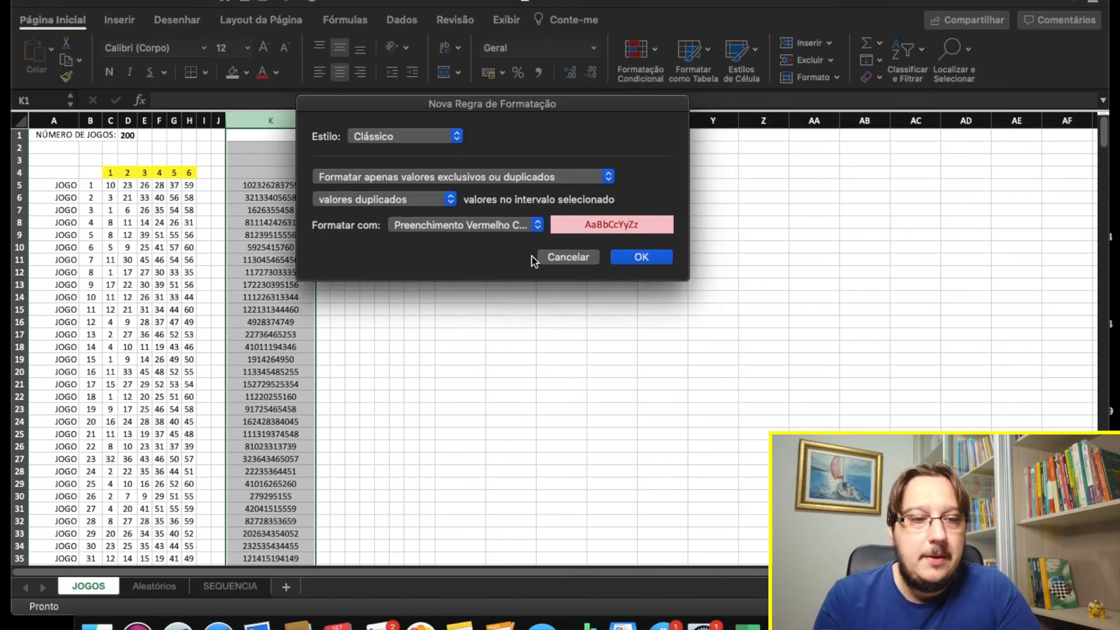
left_click(642, 258)
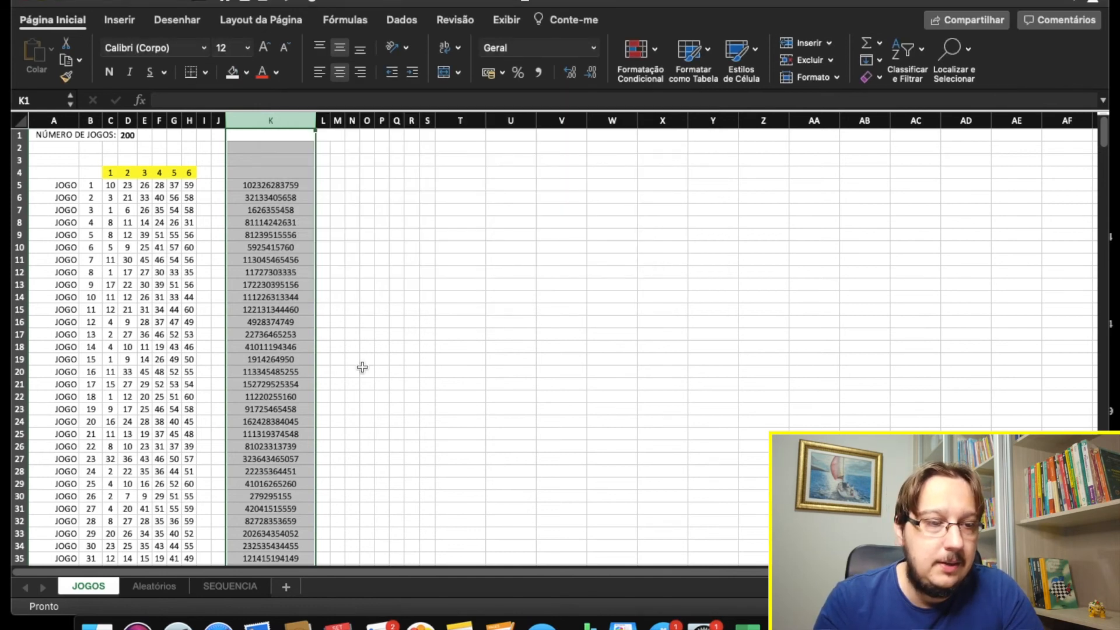
Look through column K from the first game to the last for highlighted duplicate games.
scroll(361, 366, "down", 20)
scroll(362, 367, "down", 20)
scroll(361, 315, "up", 2)
left_click(353, 235)
scroll(325, 199, "up", 5)
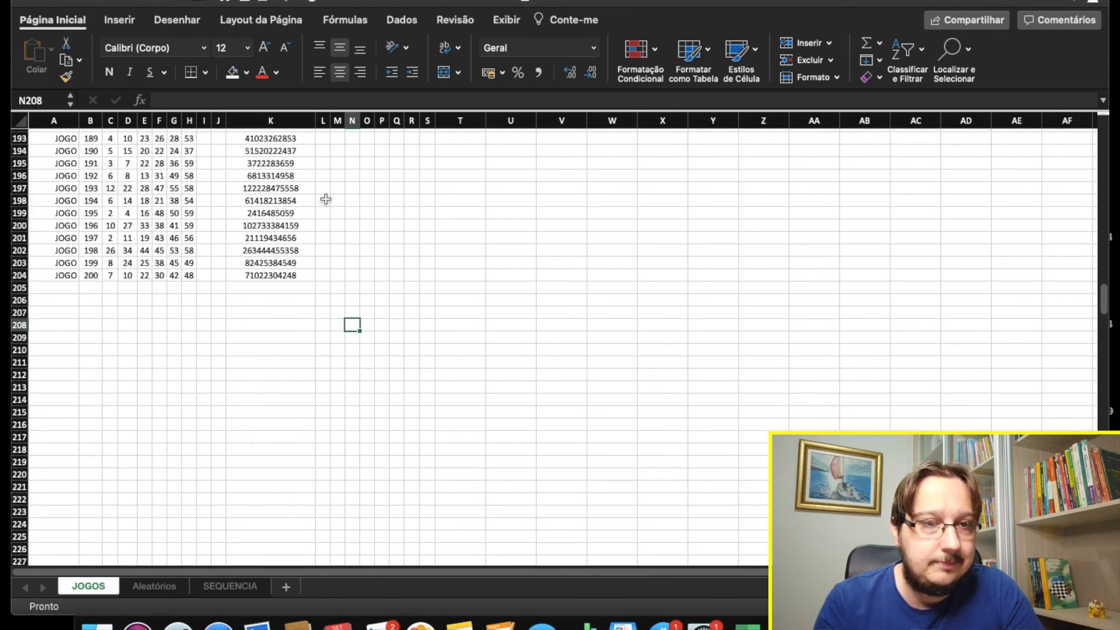
scroll(325, 199, "up", 20)
scroll(325, 199, "up", 20)
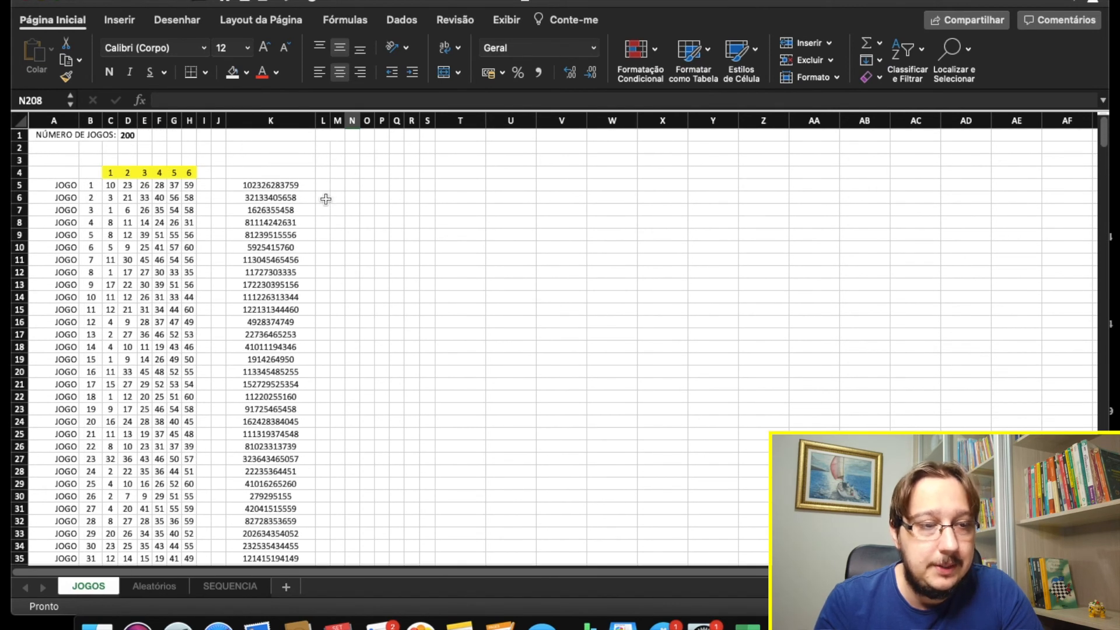
scroll(326, 200, "down", 20)
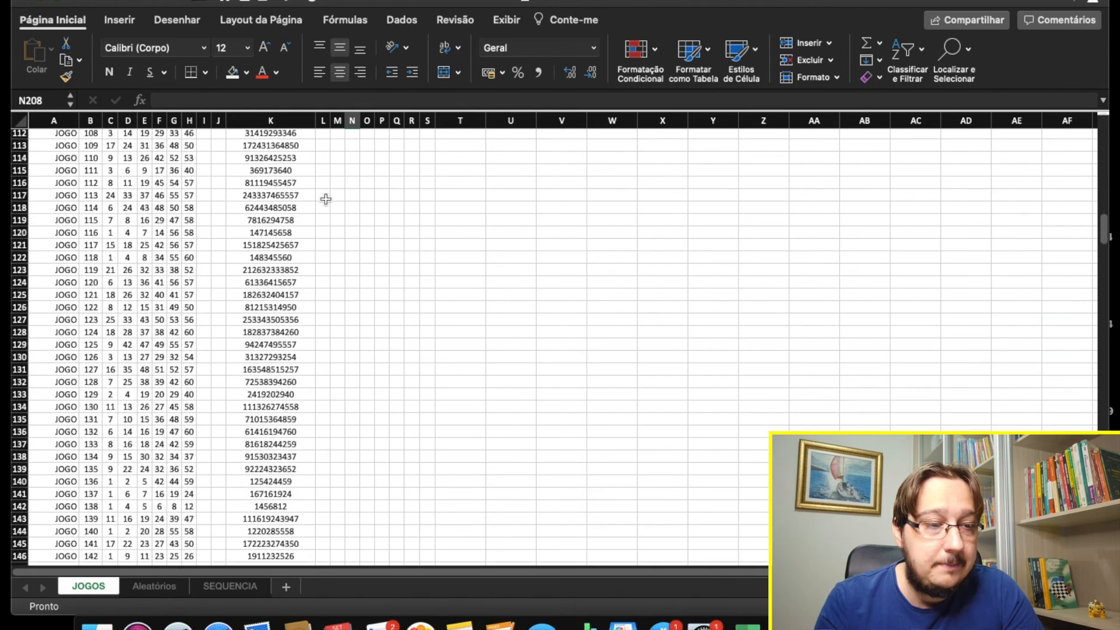
scroll(326, 200, "down", 20)
scroll(326, 199, "up", 5)
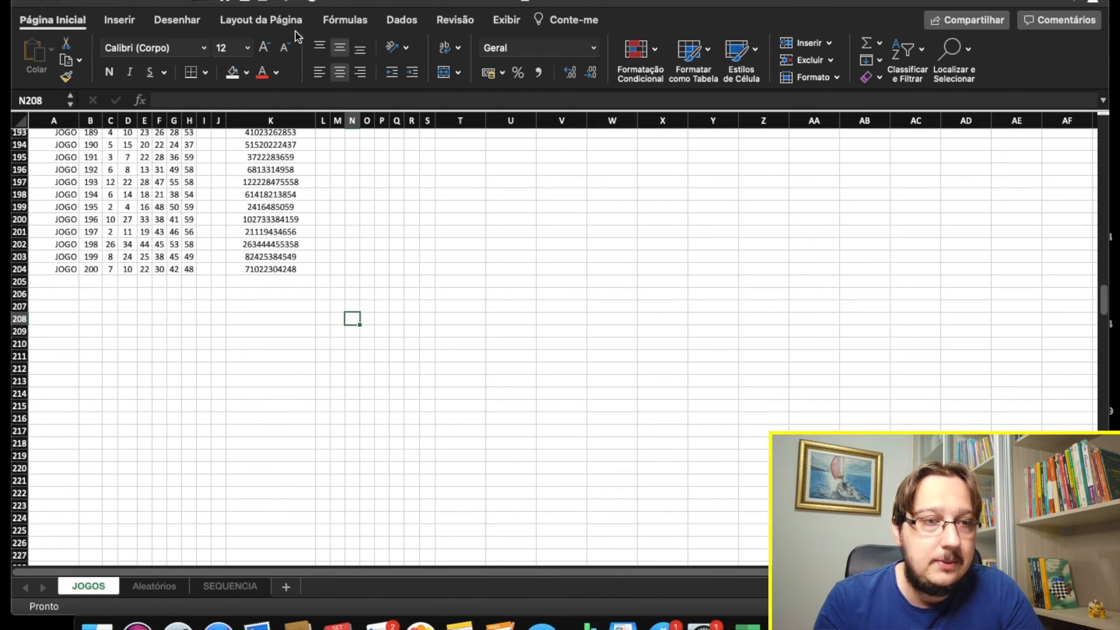
Recalculate the workbook several times to redraw the games and check column K for highlighted duplicates.
left_click(352, 21)
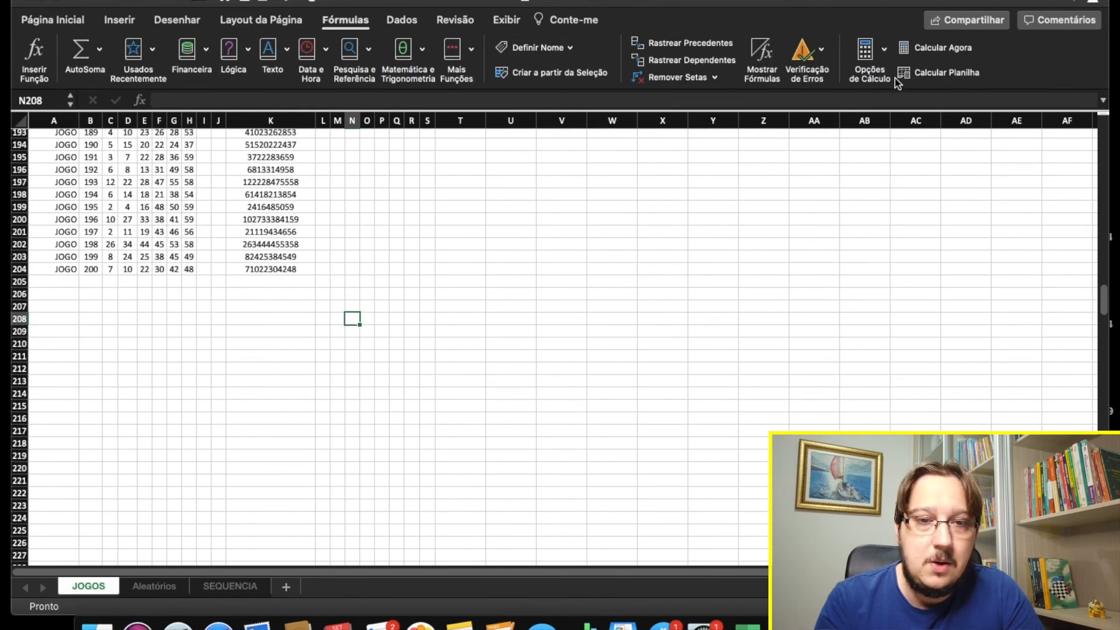
left_click(940, 49)
scroll(613, 270, "down", 6)
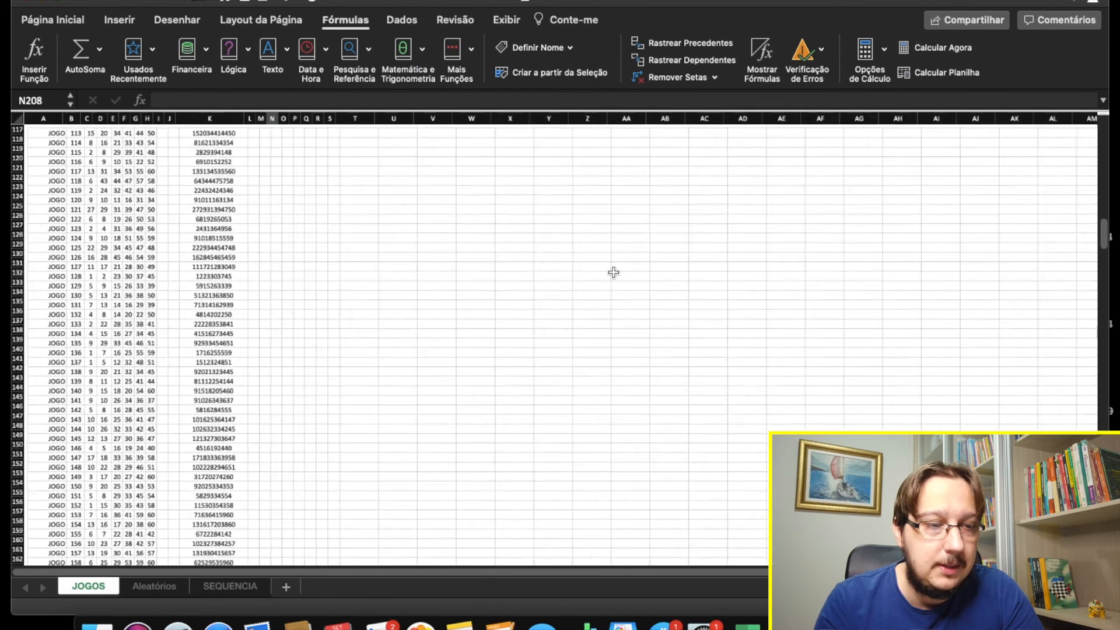
left_click(941, 47)
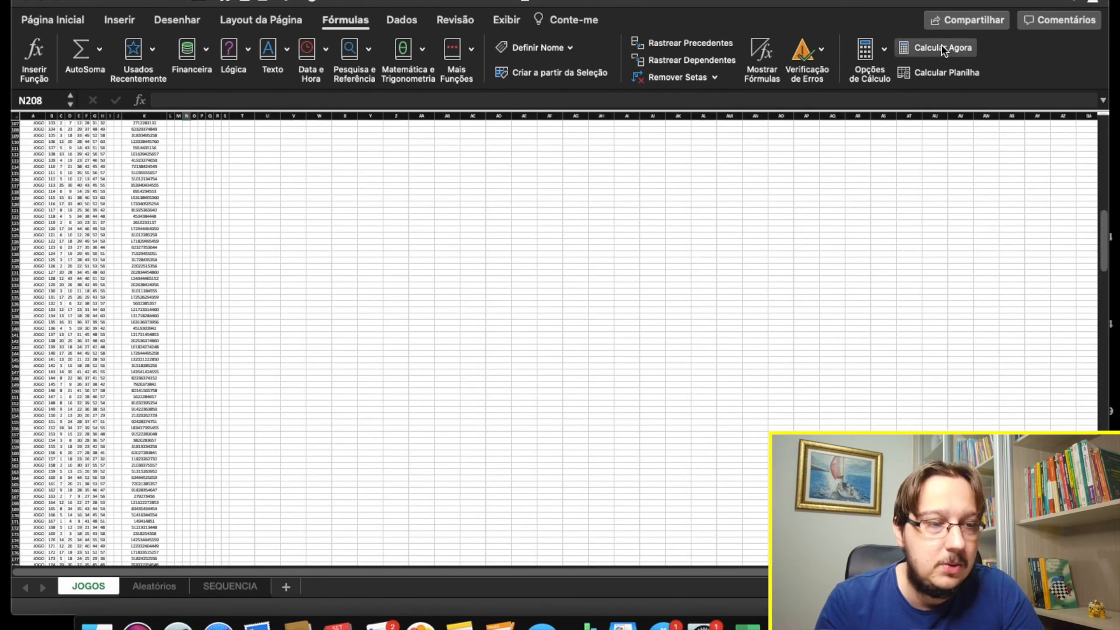
left_click(941, 46)
left_click(941, 47)
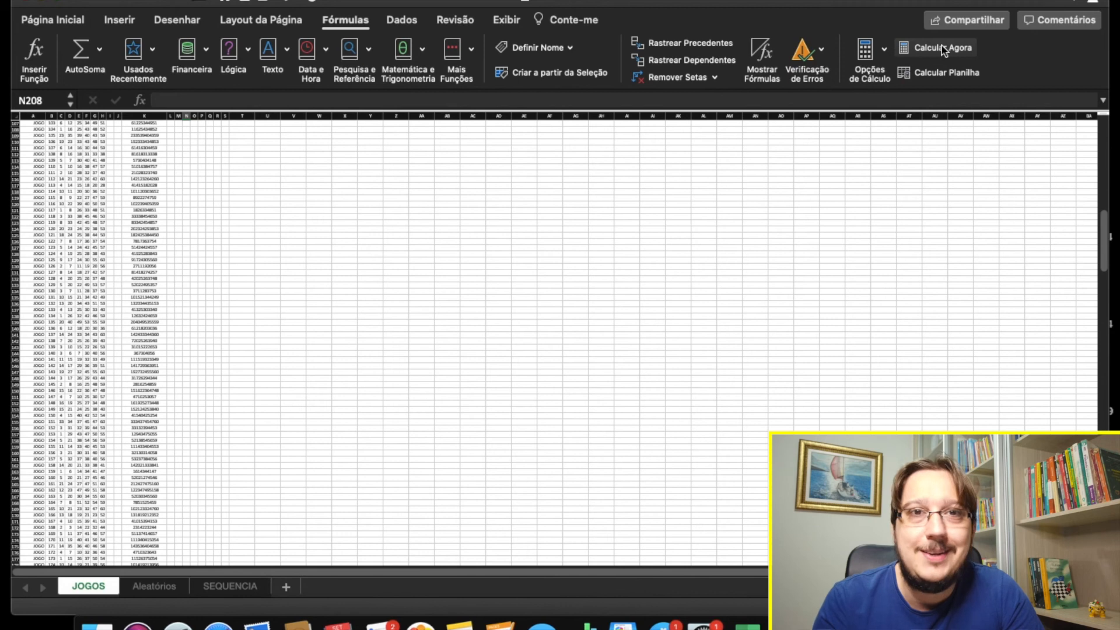
left_click(941, 47)
scroll(510, 217, "up", 5)
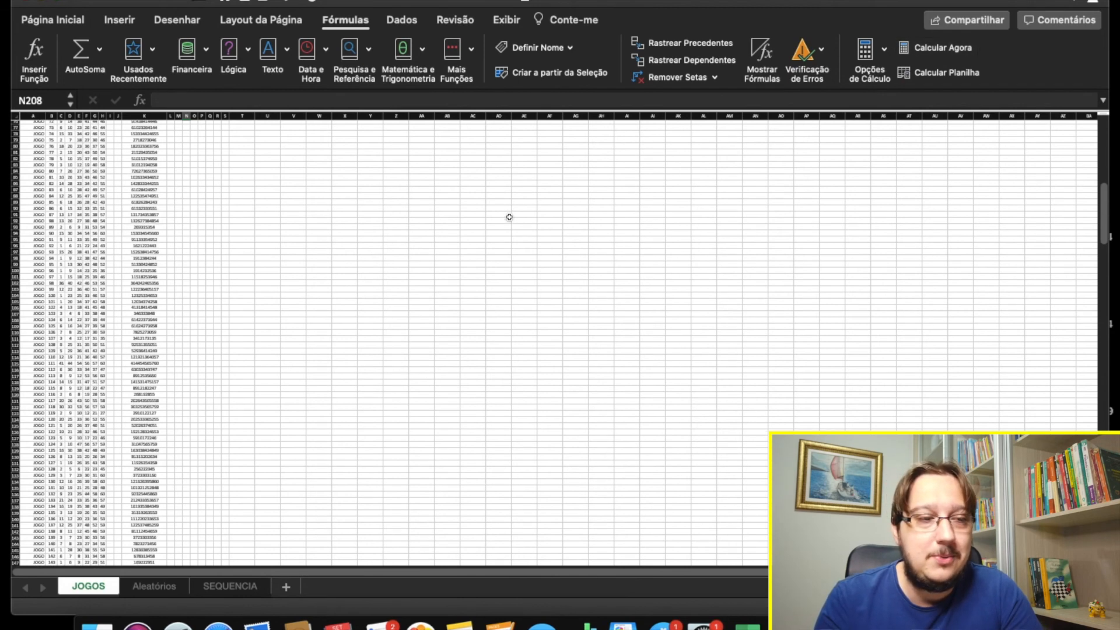
scroll(510, 217, "up", 10)
scroll(510, 217, "up", 5)
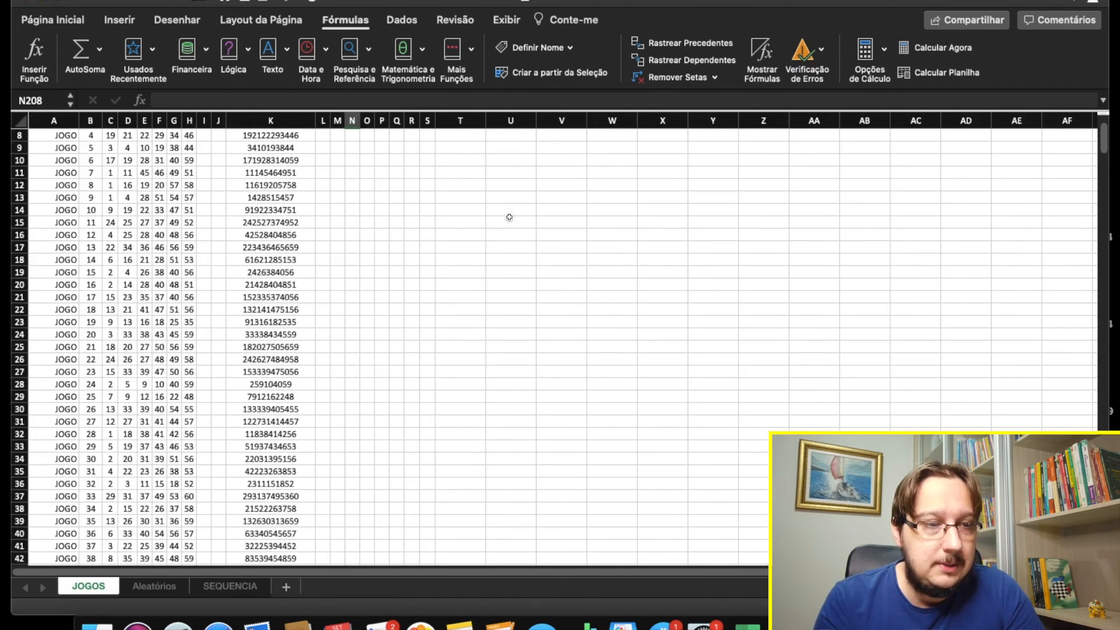
scroll(289, 289, "up", 3)
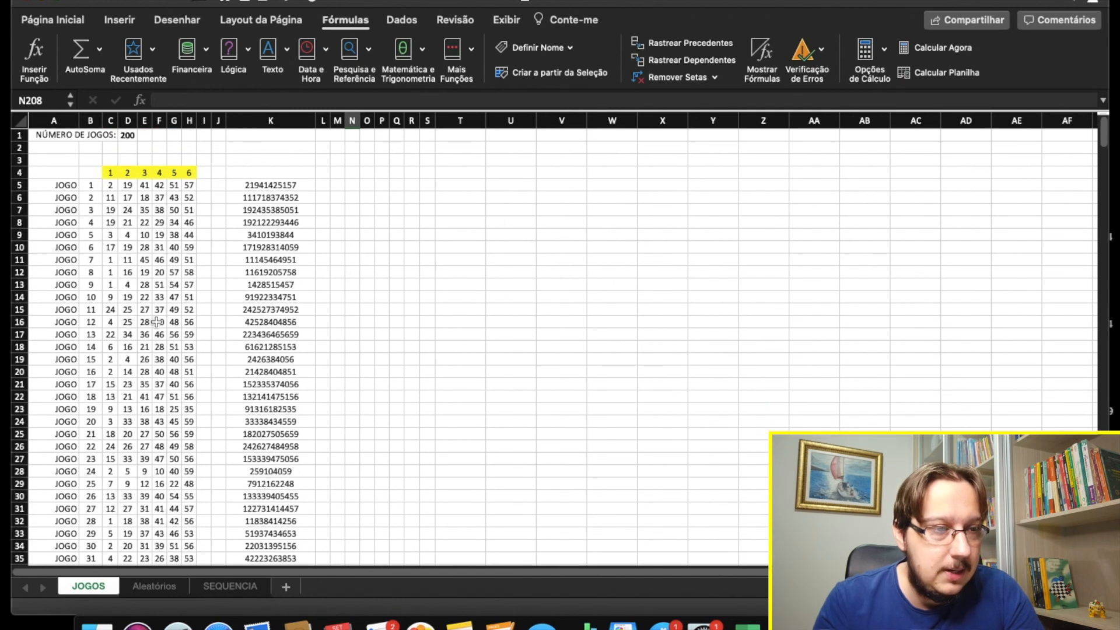
Overwrite B7:H7 with the test values 2, 11, 15, 20, 30, 35 and 60.
left_click(91, 211)
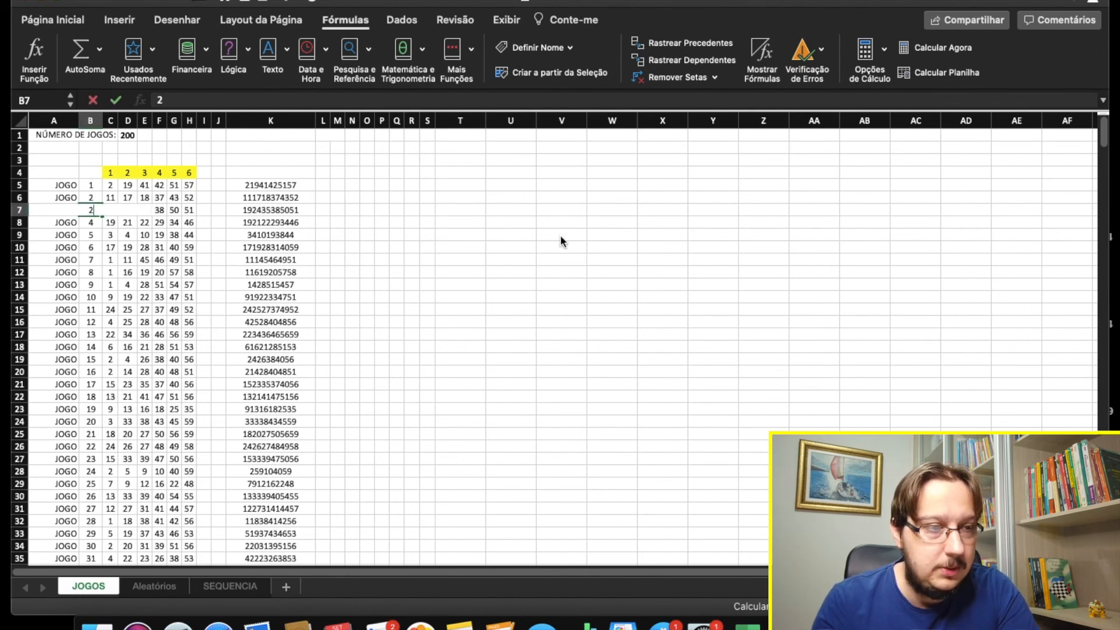
key("Right")
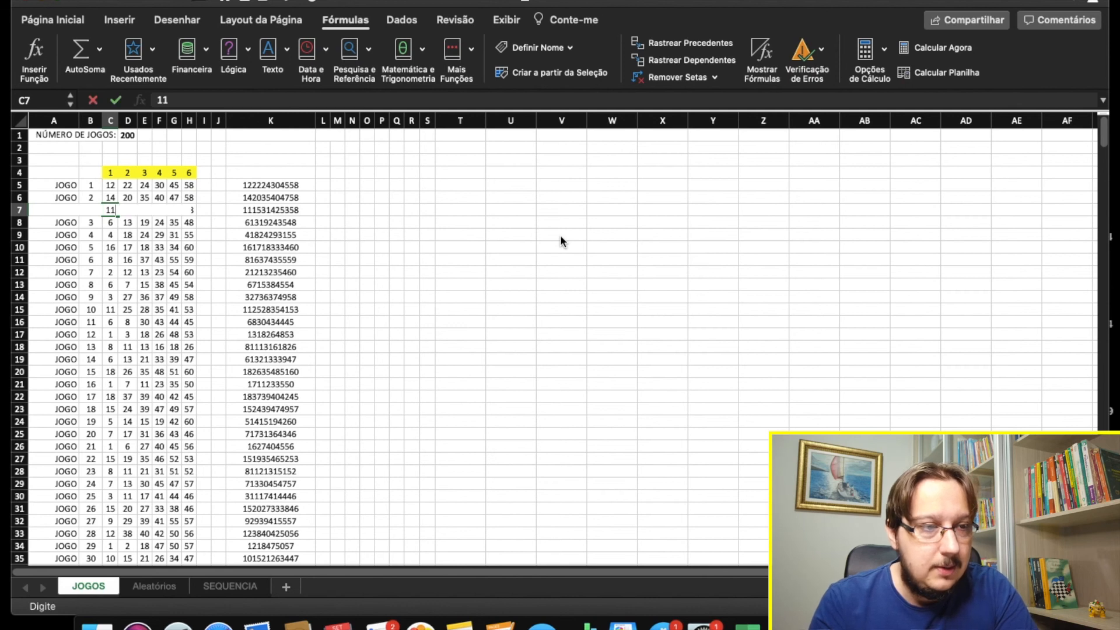
key("Right")
key("Right")
key("Right")
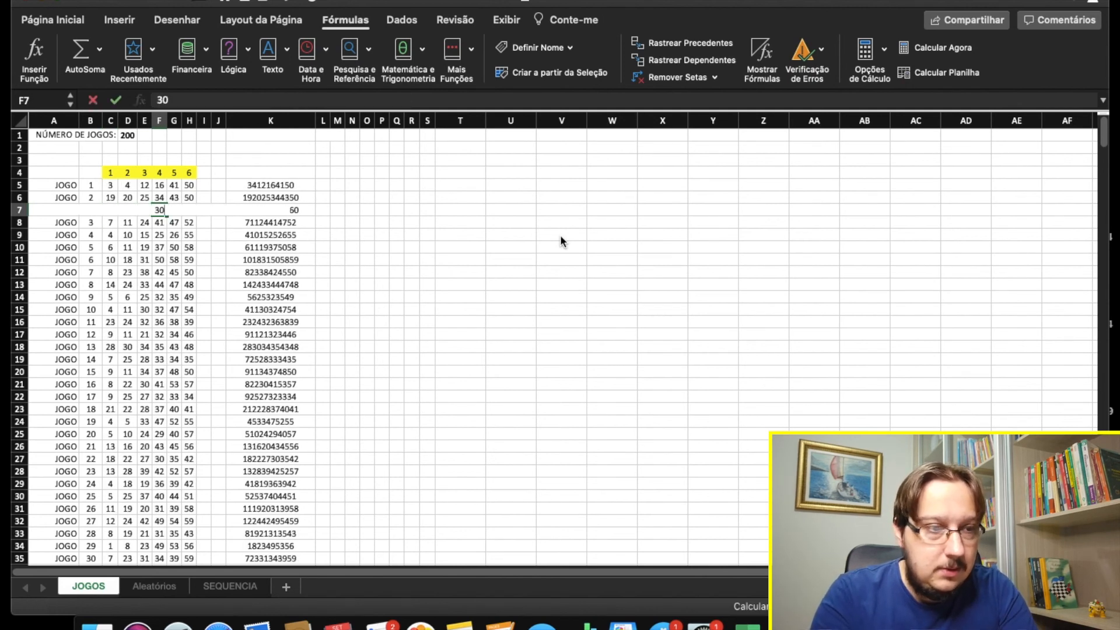
key("Right")
key("Right")
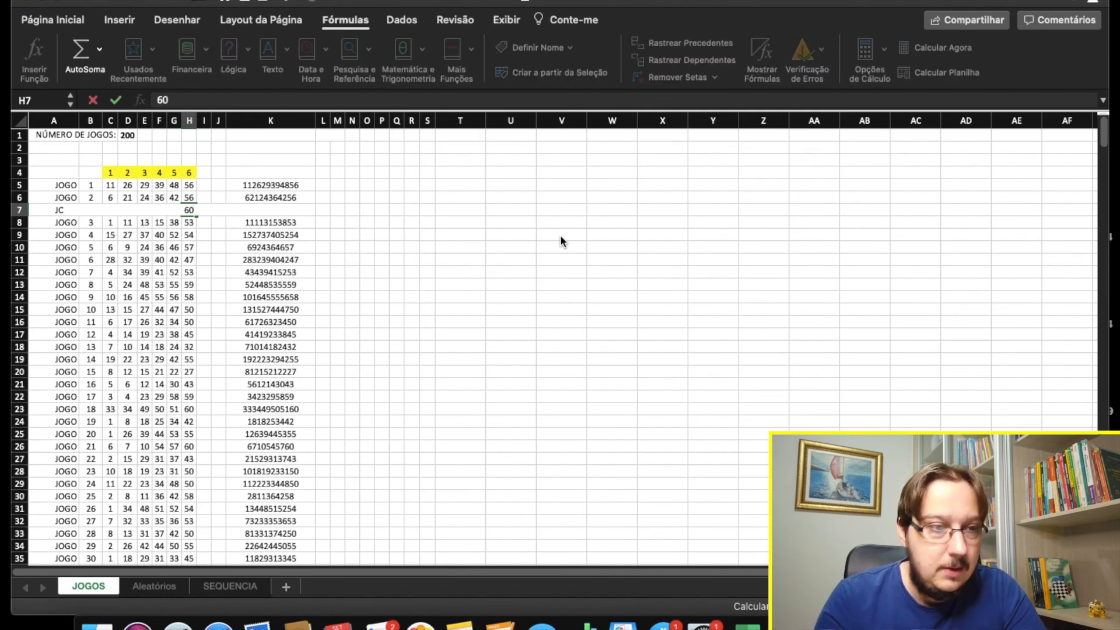
key("Return")
Enter the same game numbers 11, 15, 20, 30, 35 and 60 in C6:H6 to test the duplicate highlighting.
key("Up")
key("Up")
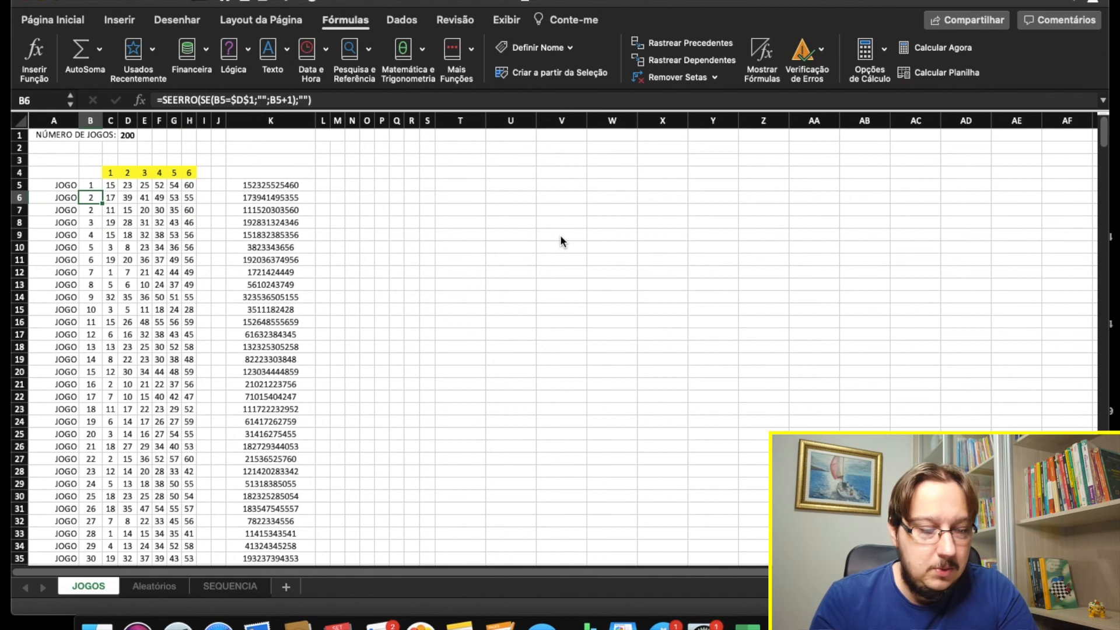
key("Right")
key("Right")
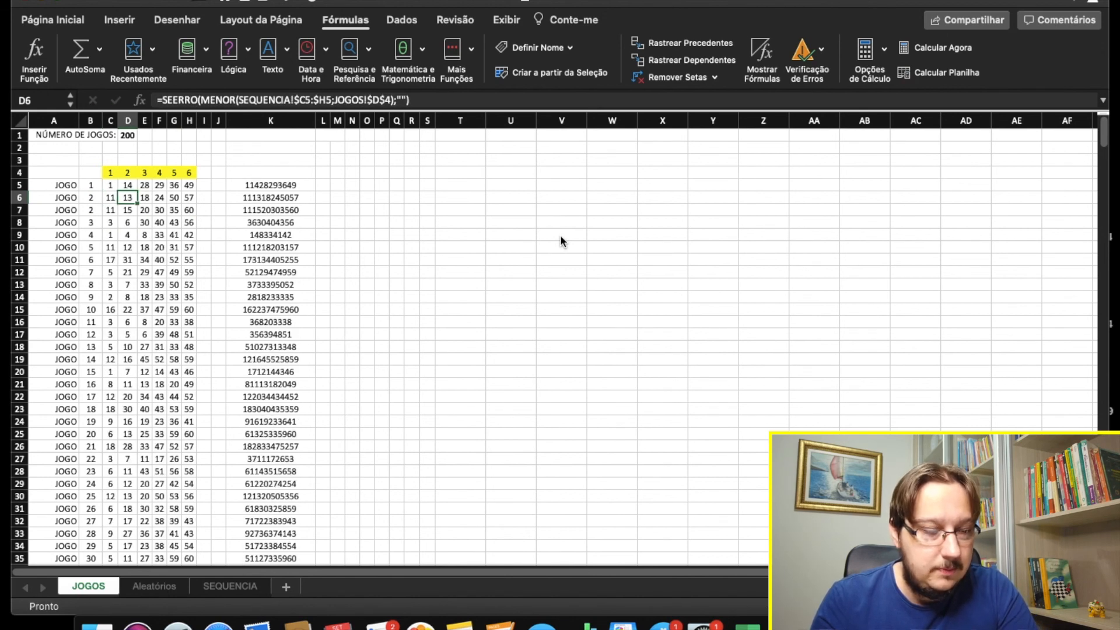
type("15")
key("Tab")
type("2")
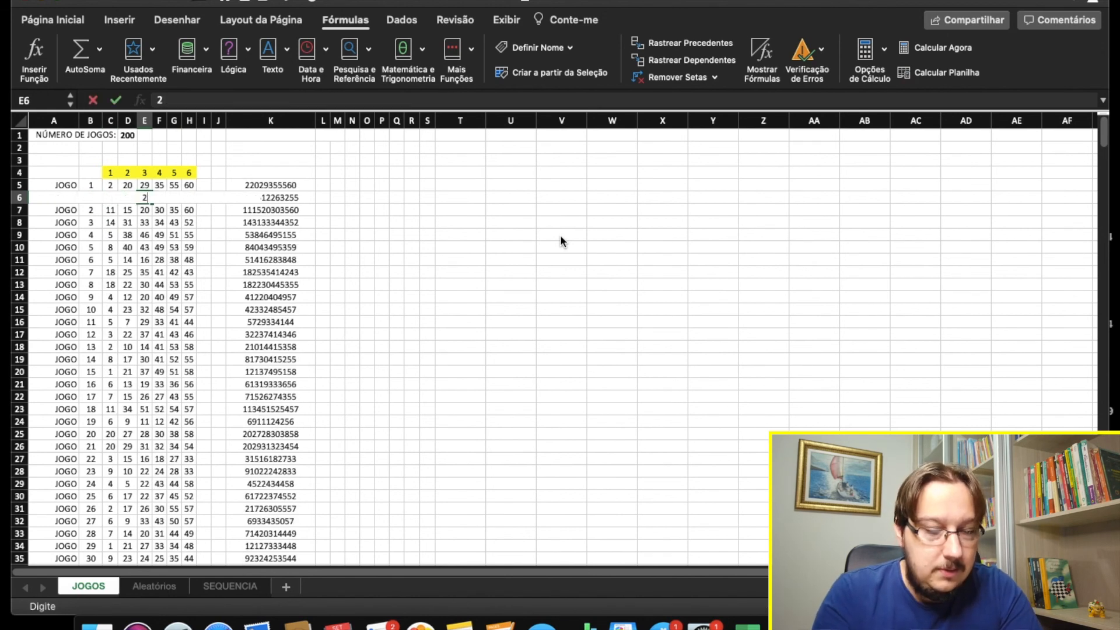
type("0")
key("Tab")
type("30")
key("Tab")
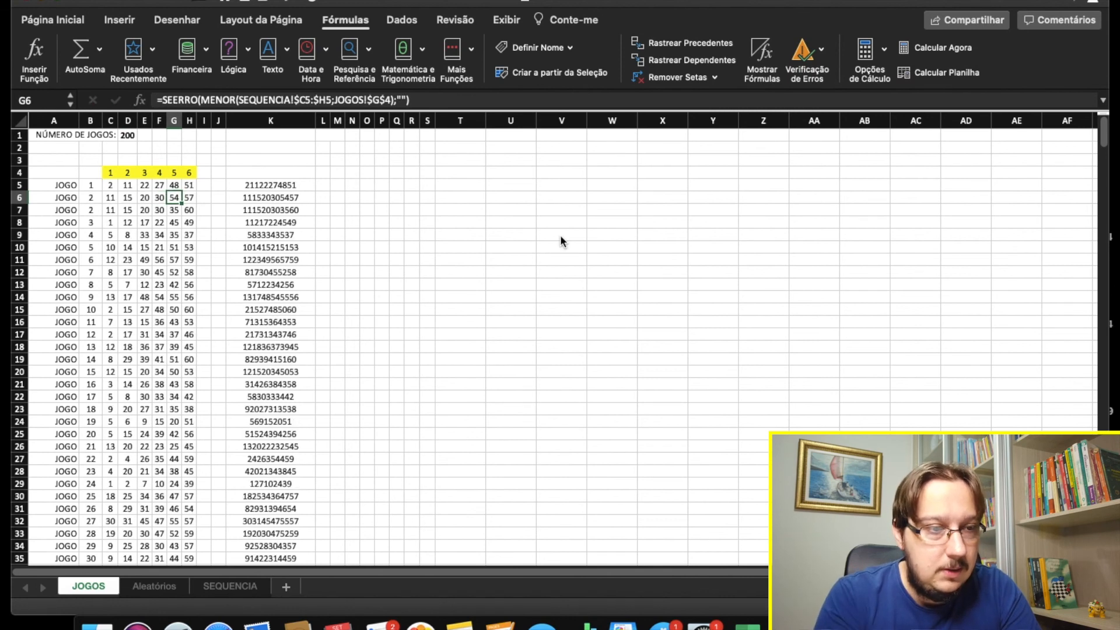
type("35")
key("Tab")
type("60")
key("Return")
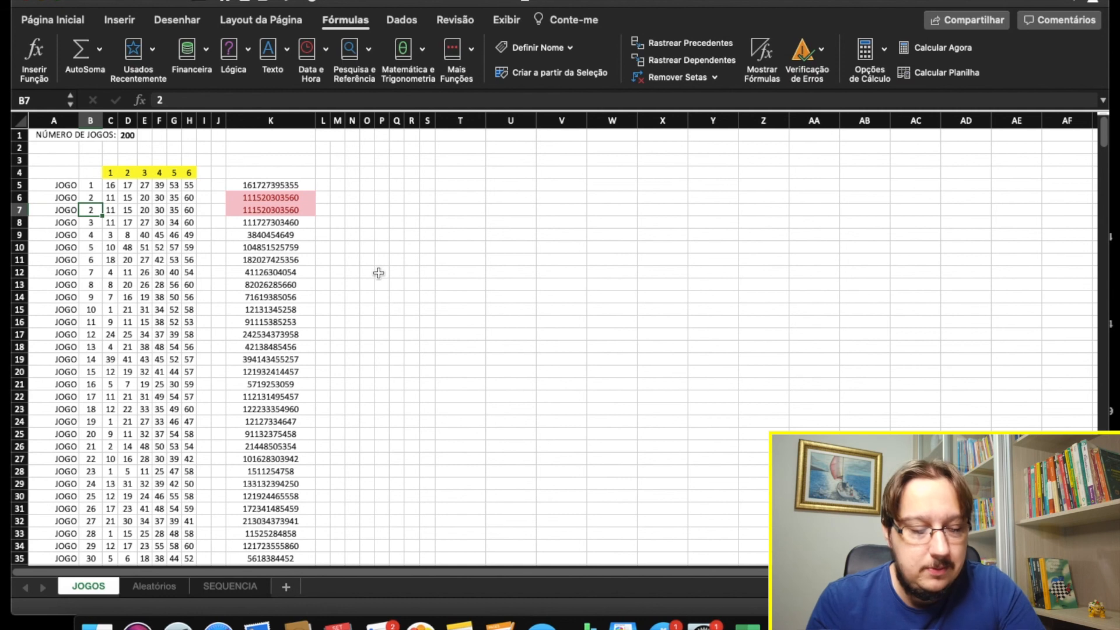
Undo the test numbers entered in the two duplicate game rows to restore their formulas.
key("super+z")
key("super+z")
key("super+z")
key("super+z")
key("super+z")
key("super+z")
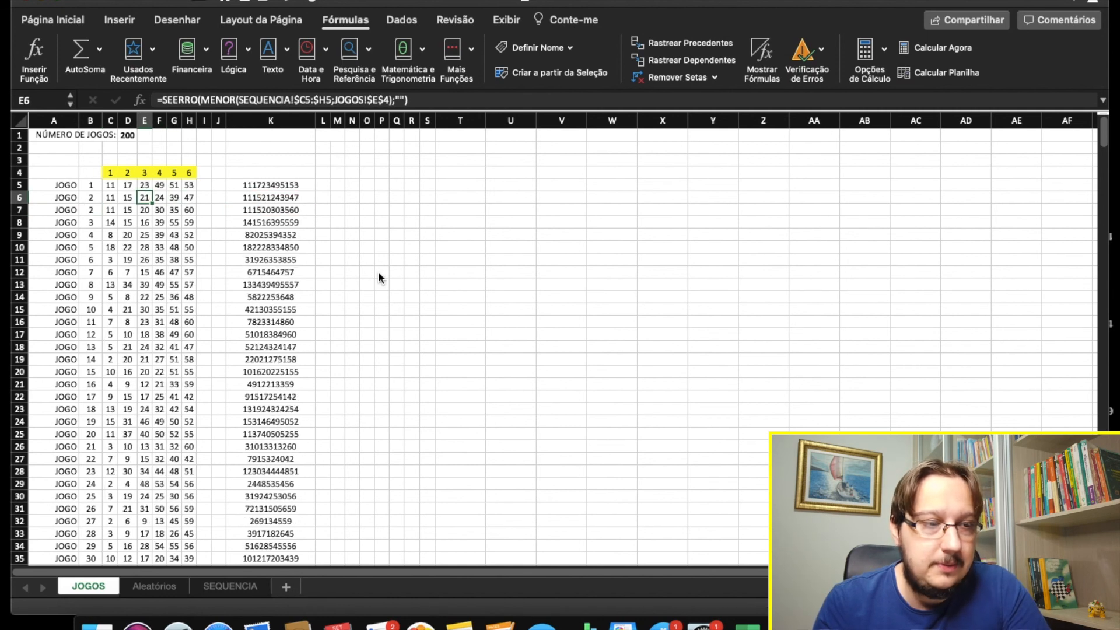
key("super+z")
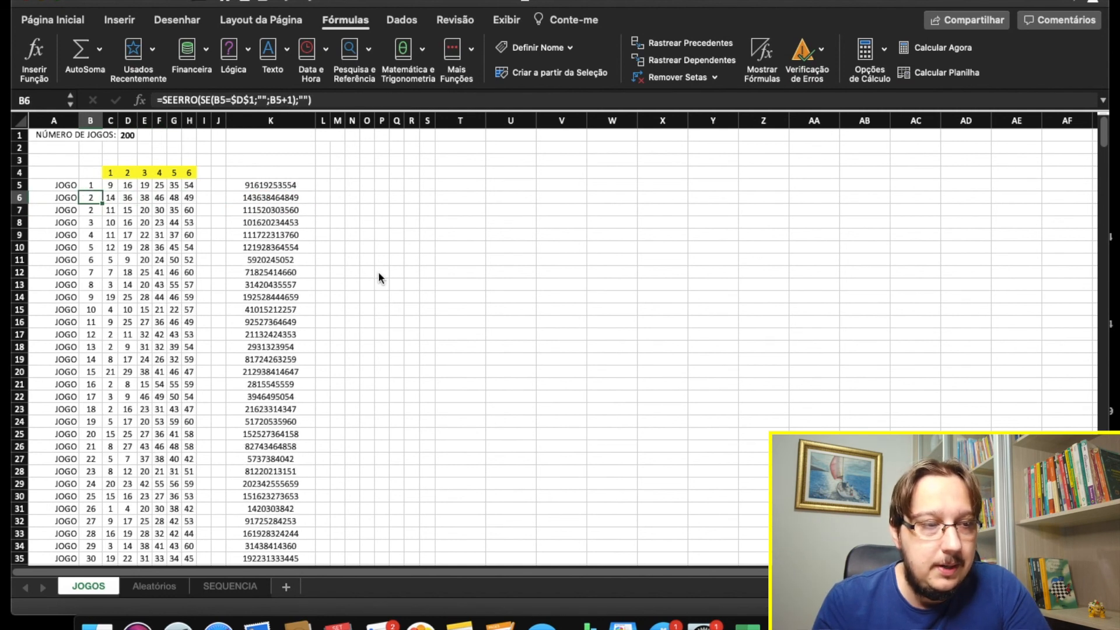
key("super+z")
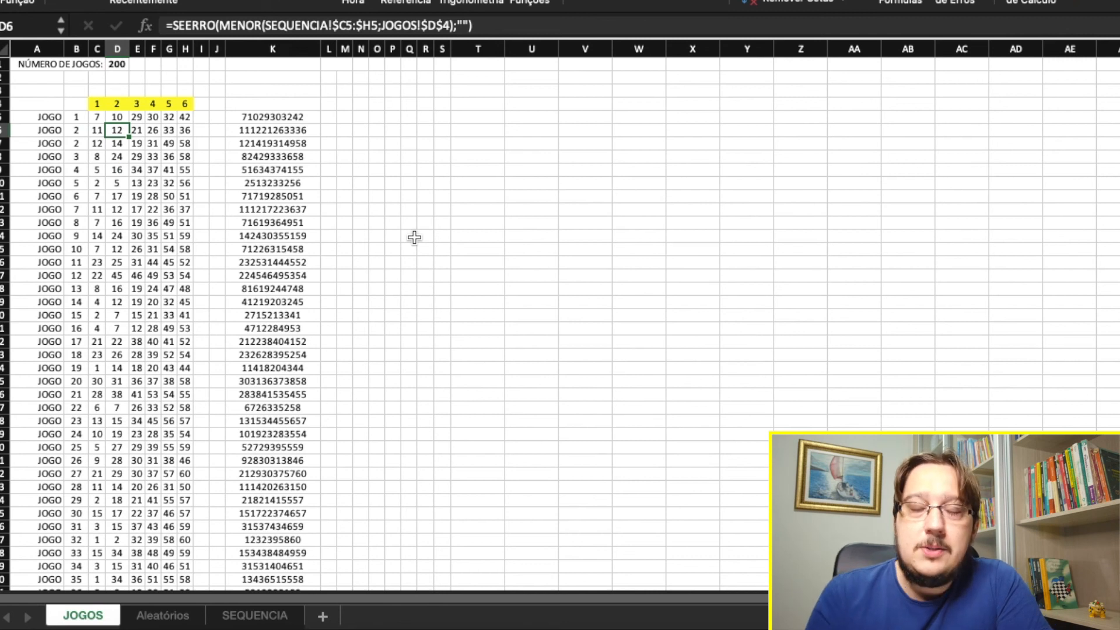